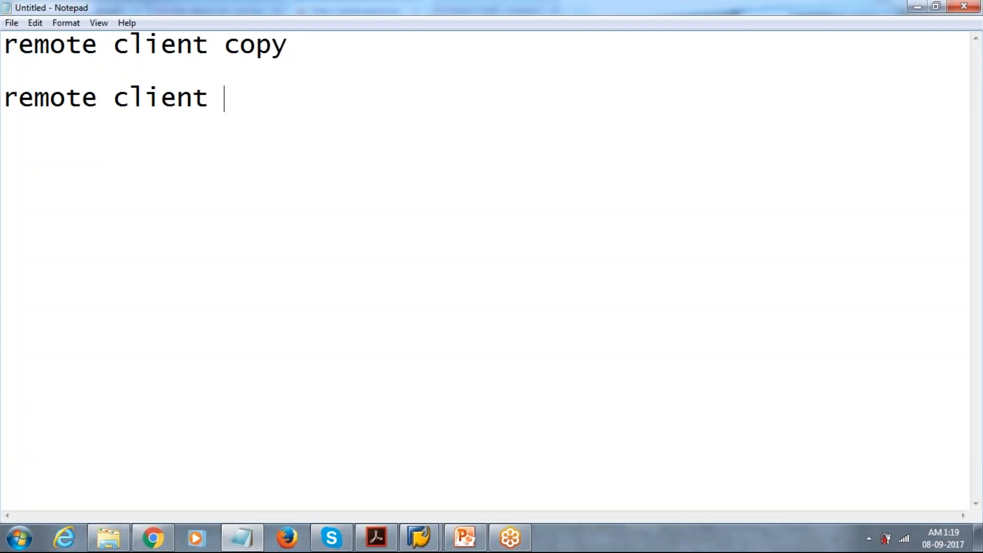
# - Continue the second line of the notes after "remote client" with "copy the trasnfer the"
pyautogui.press('BackSpace')
pyautogui.write('cop')
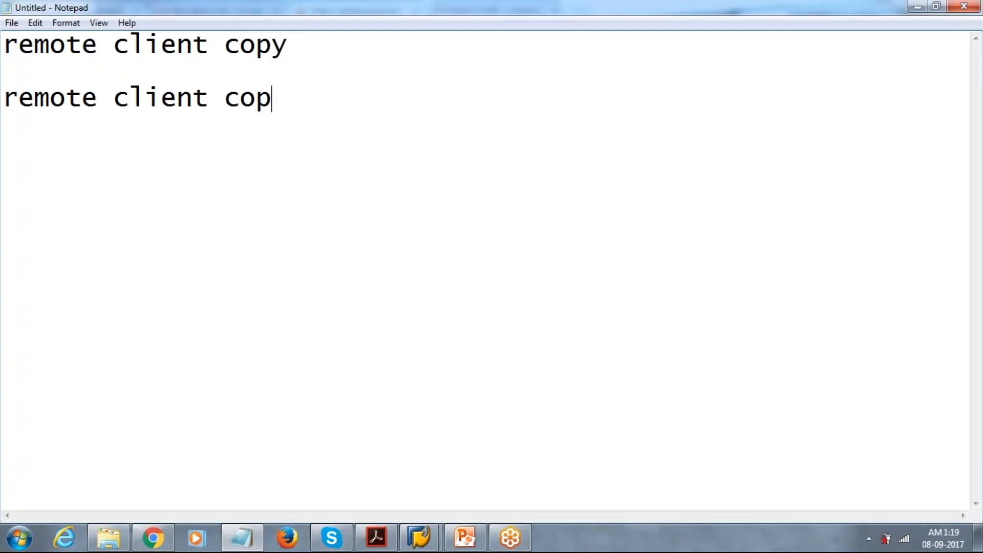
pyautogui.write('y the ')
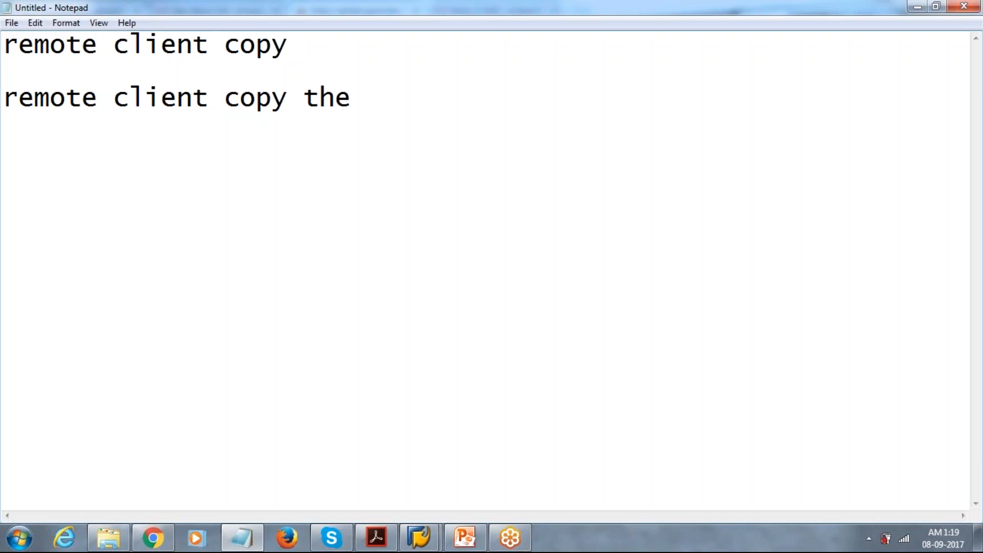
pyautogui.write('trasnfer the')
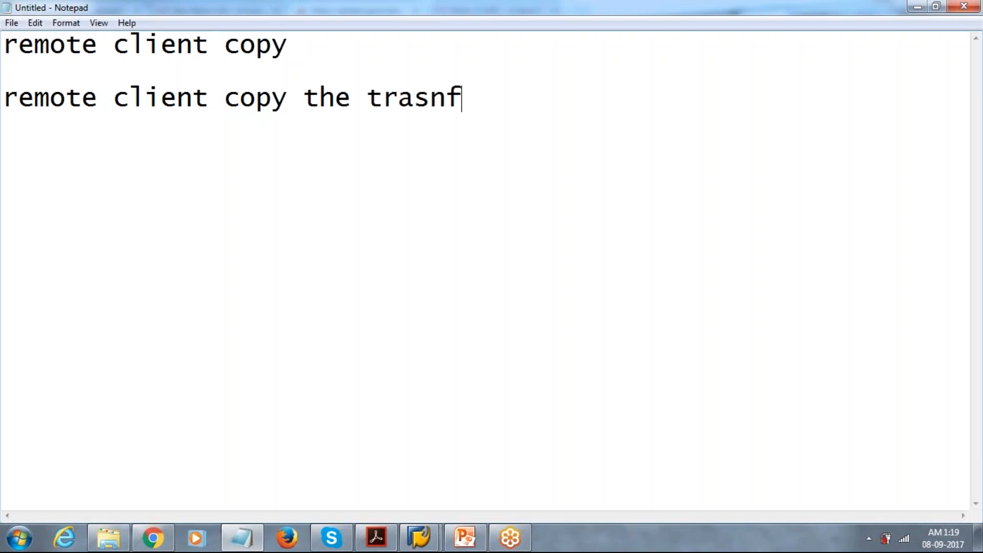
pyautogui.press('BackSpace')
pyautogui.press('BackSpace')
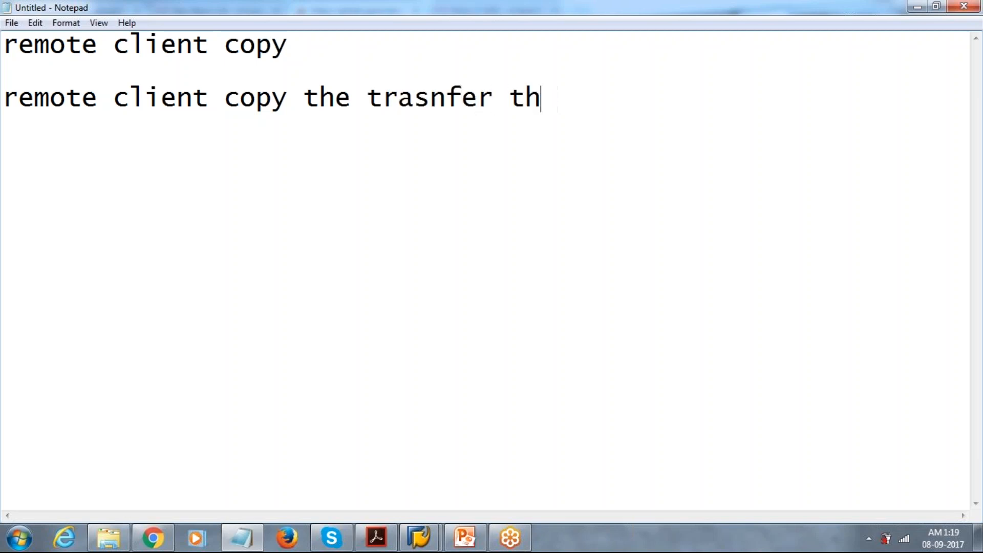
# - Complete the second line of the notes by adding "client specifc"
pyautogui.write('he lin')
pyautogui.press('BackSpace')
pyautogui.press('BackSpace')
pyautogui.press('BackSpace')
pyautogui.press('BackSpace')
pyautogui.write(',')
pyautogui.press('BackSpace')
pyautogui.write('client ')
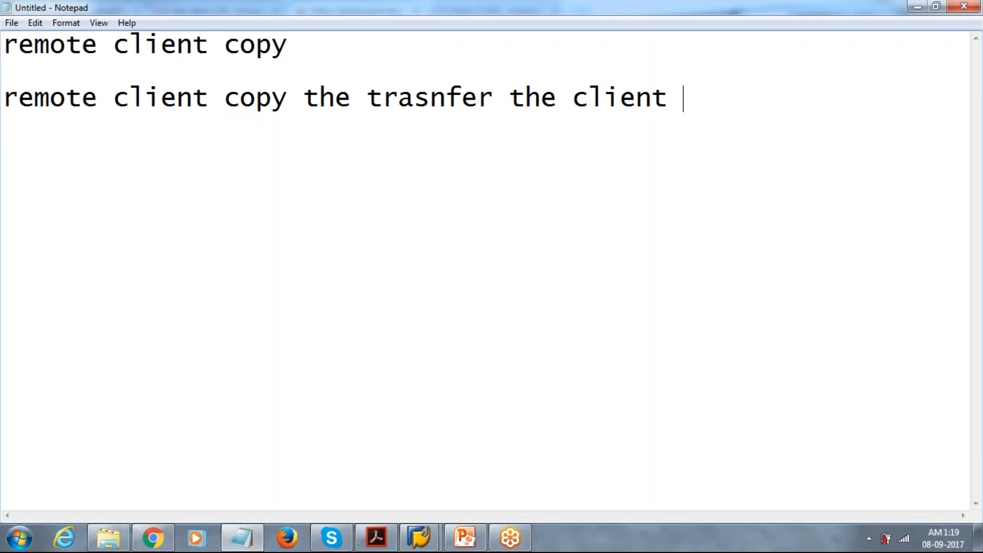
pyautogui.write('sep')
pyautogui.press('BackSpace')
pyautogui.press('BackSpace')
pyautogui.write('pe')
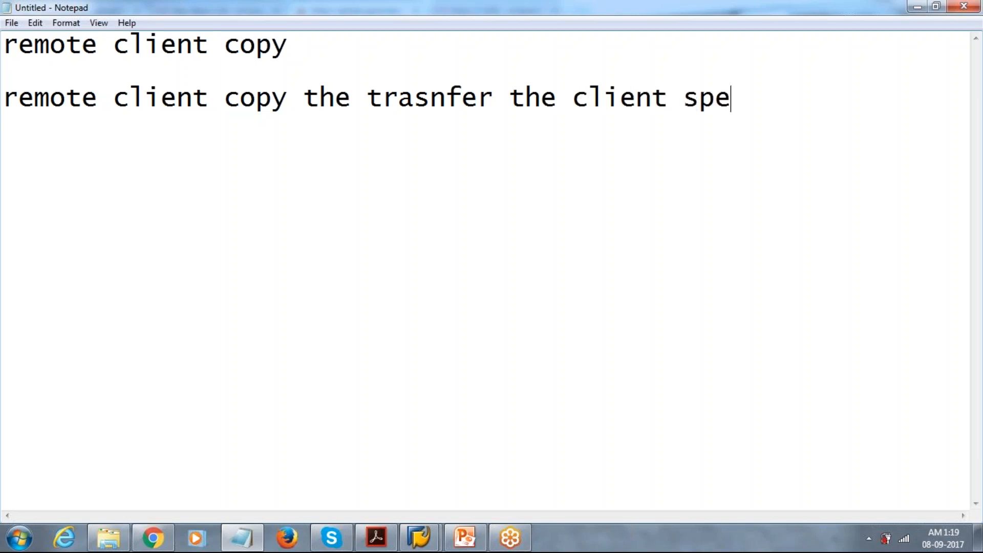
pyautogui.write('cifc')
# - Start a new line below two blank lines in the notes with the words "data the"
pyautogui.press('Return')
pyautogui.press('Return')
pyautogui.press('Return')
pyautogui.write('dat a')
pyautogui.press('BackSpace')
pyautogui.press('BackSpace')
pyautogui.write('a')
pyautogui.press('BackSpace')
pyautogui.press('BackSpace')
pyautogui.write('a')
pyautogui.press('BackSpace')
pyautogui.write('ta b.')
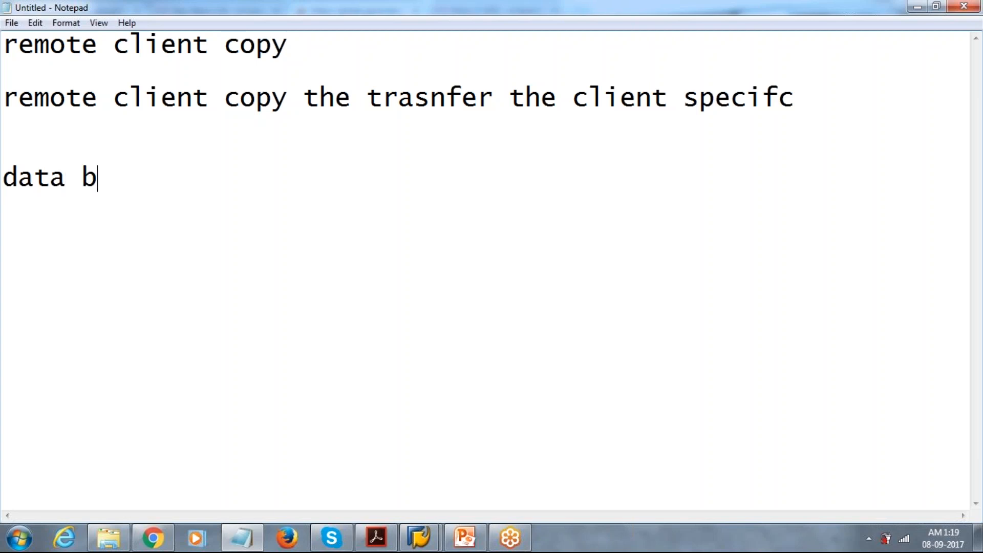
pyautogui.press('BackSpace')
pyautogui.press('BackSpace')
pyautogui.write('th')
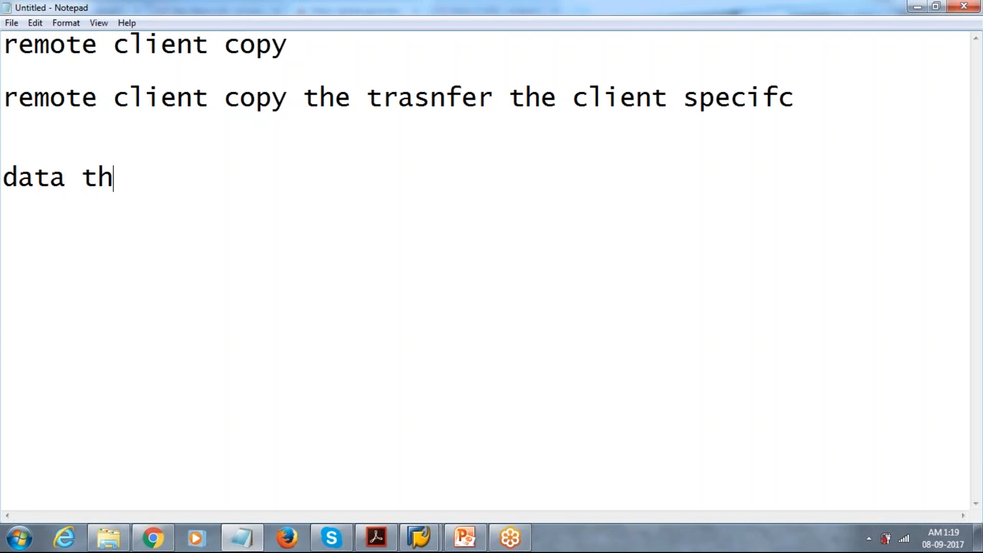
pyautogui.write('e t')
# - Finish the last line of the notes with "different sids"
pyautogui.press('BackSpace')
pyautogui.write('di')
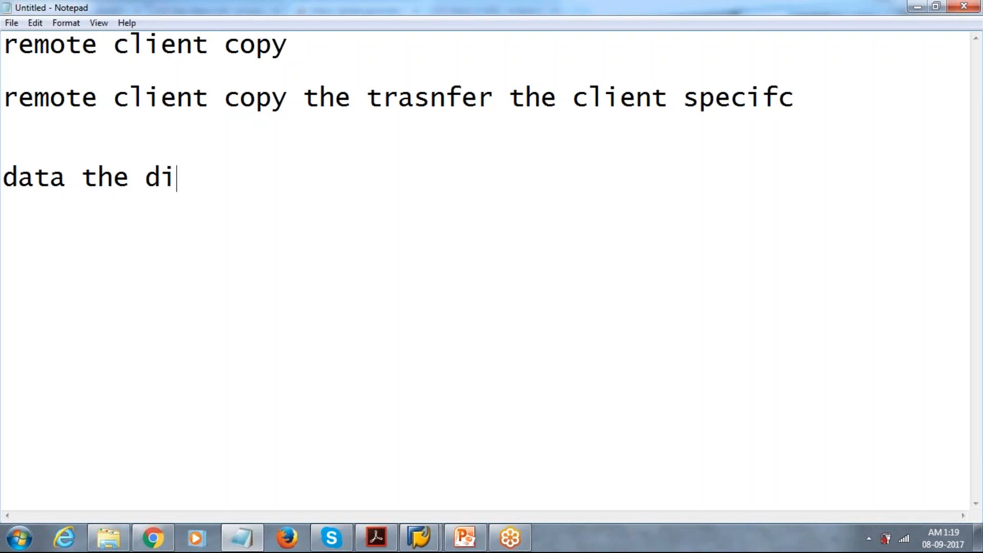
pyautogui.write('ffere')
pyautogui.press('BackSpace')
pyautogui.write('rent sid')
pyautogui.press('BackSpace')
pyautogui.write('s')
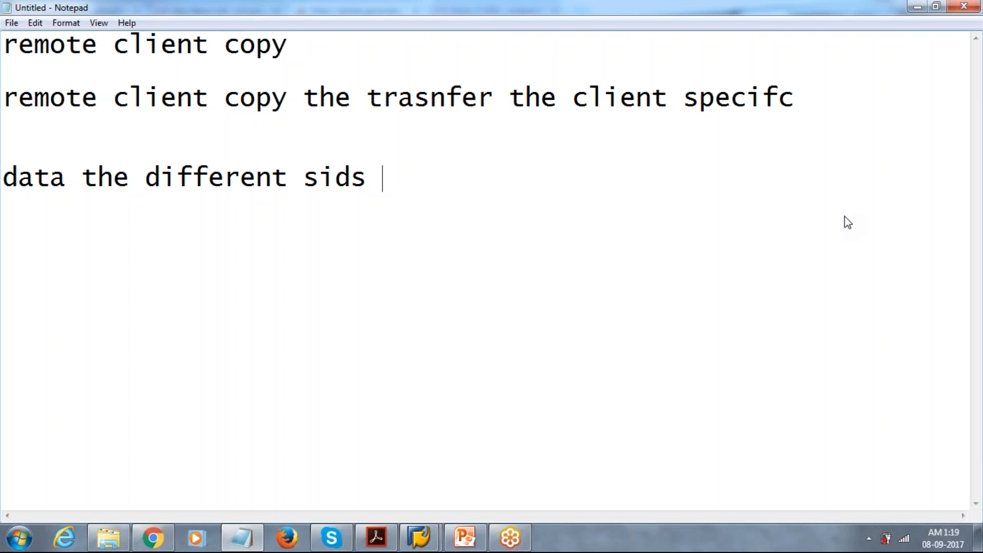
# - Minimize the meeting browser and the video player, and bring up the SAP session showing Display Profile Parameter Attributes
pyautogui.hotkey('alt', 'Tab')
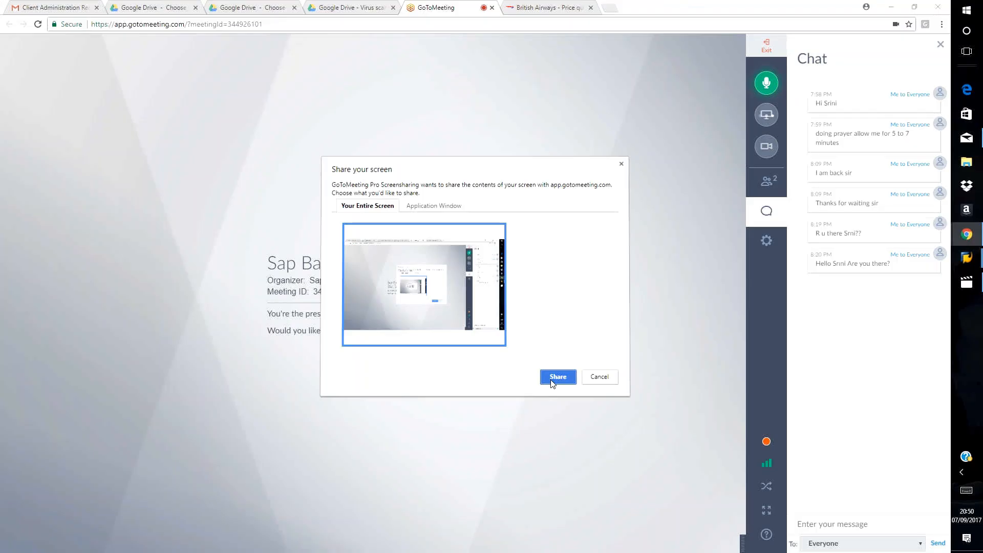
pyautogui.click(558, 378)
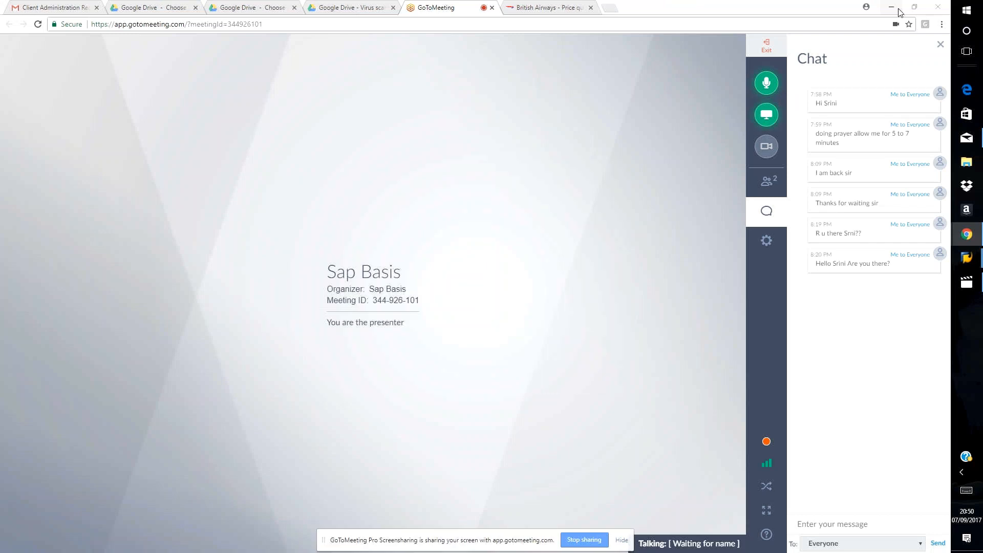
pyautogui.click(900, 12)
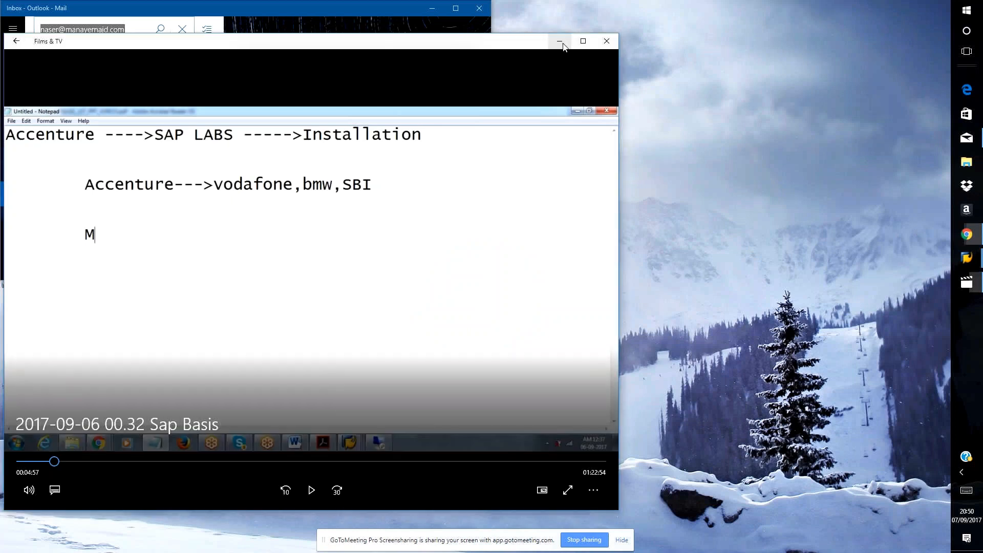
pyautogui.click(560, 42)
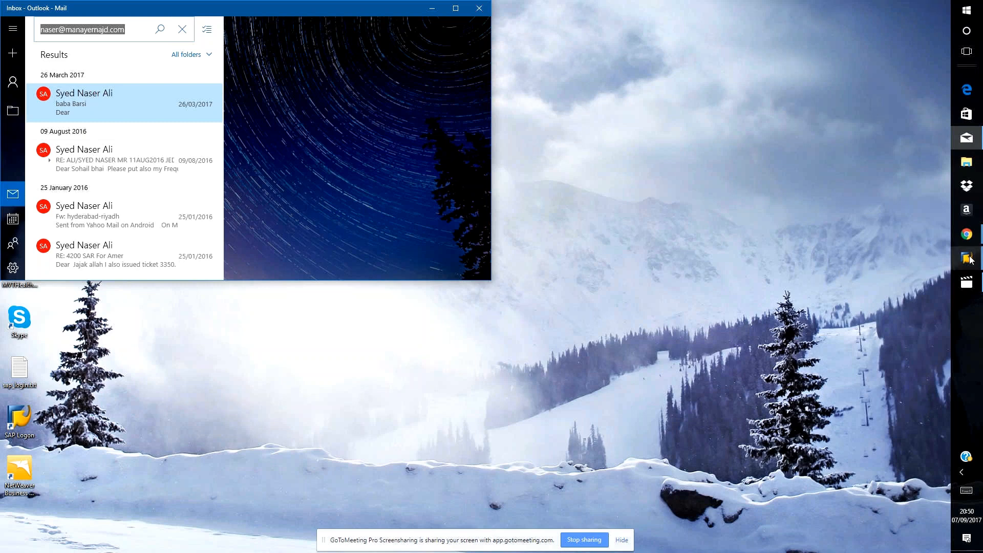
pyautogui.moveTo(971, 260)
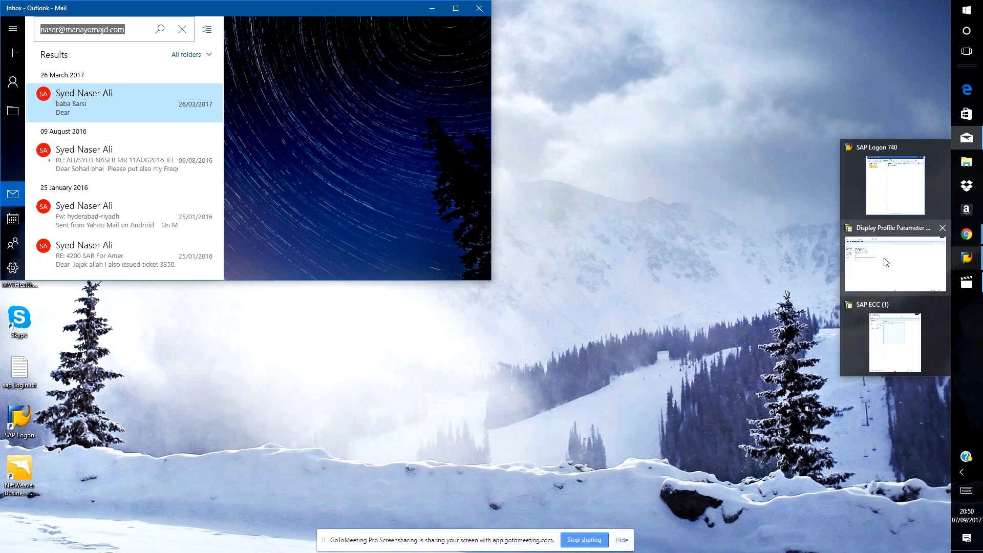
pyautogui.moveTo(887, 262)
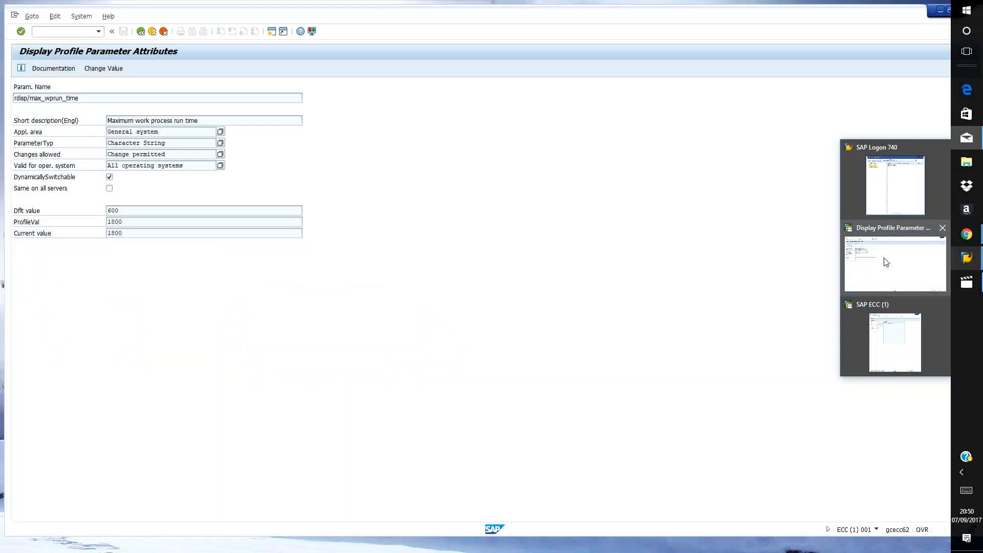
pyautogui.click(886, 262)
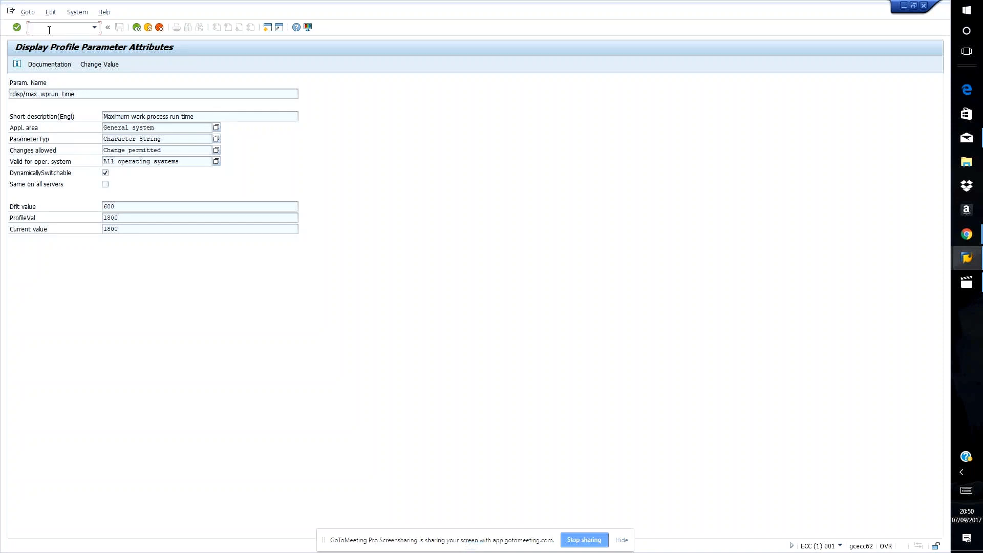
# - Check the session's system details, and try to open transaction SCC4 with /nscc4
pyautogui.click(840, 546)
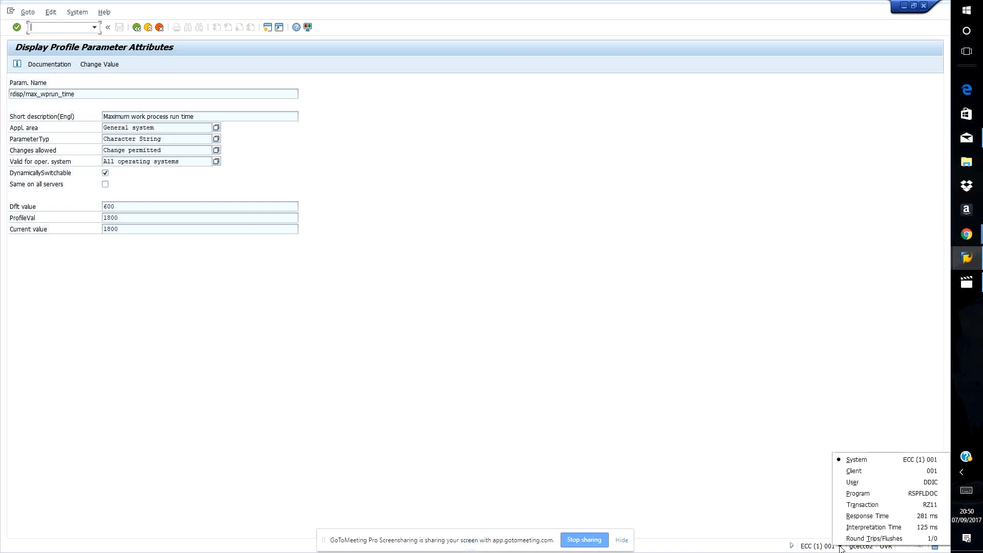
pyautogui.click(554, 387)
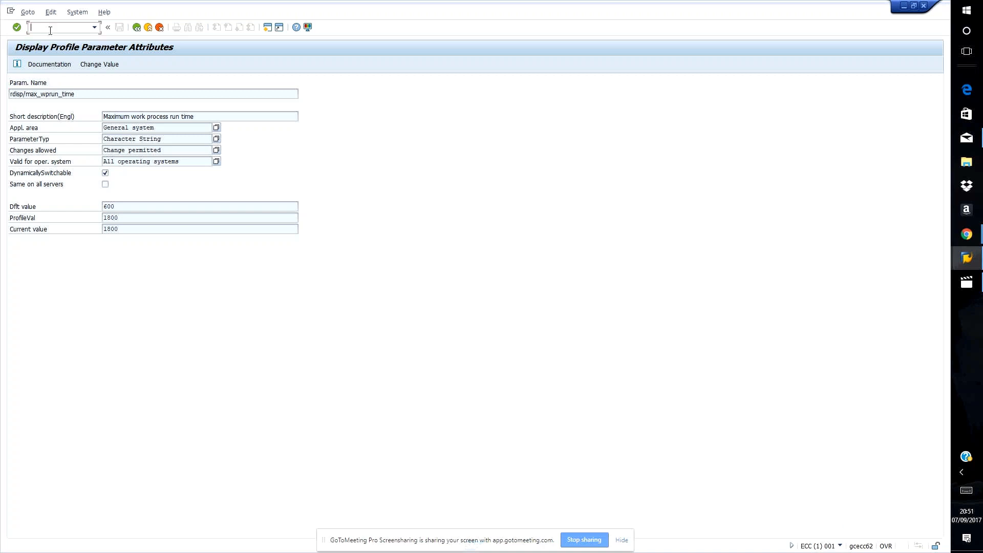
pyautogui.write('/n')
pyautogui.write('scc4')
pyautogui.press('Return')
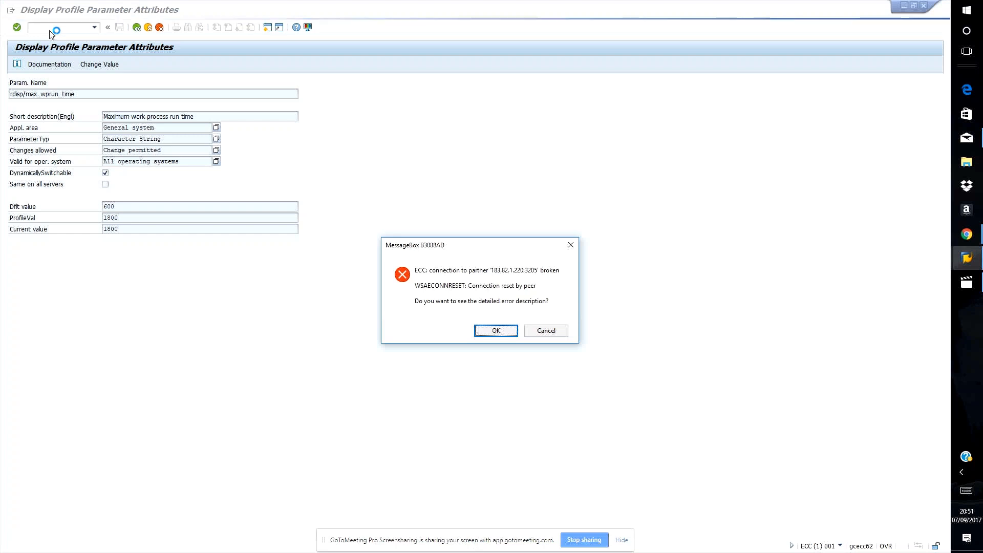
pyautogui.press('Return')
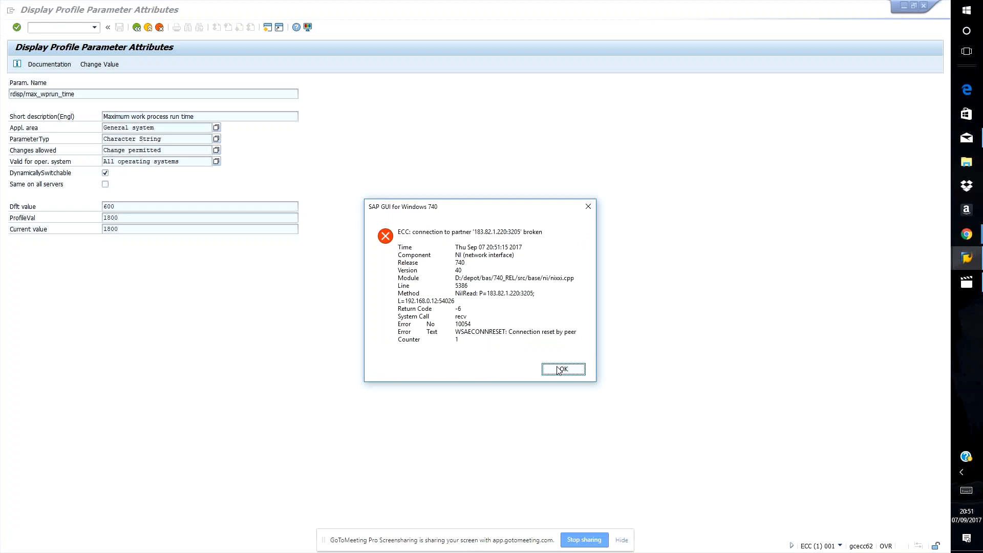
pyautogui.click(561, 369)
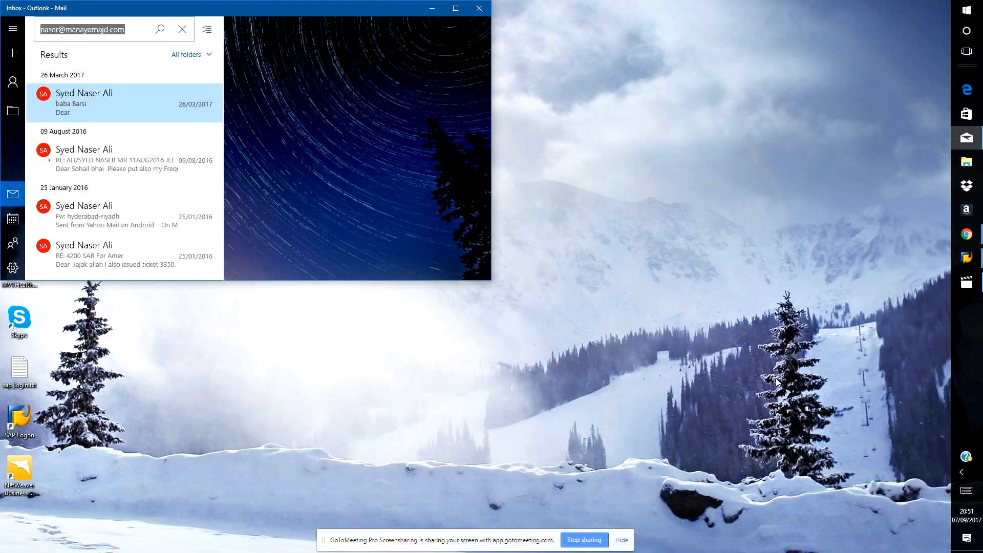
# - Connect to the remote desktop 183.82.114.111:4444 and open the GRC10 system from SAP Logon there
pyautogui.press('super+r')
pyautogui.press('Return')
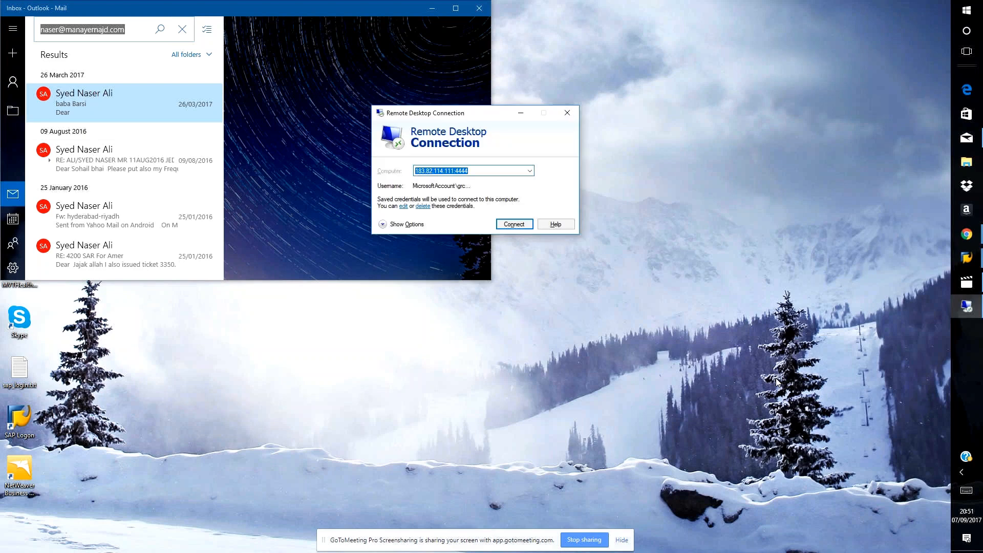
pyautogui.press('Return')
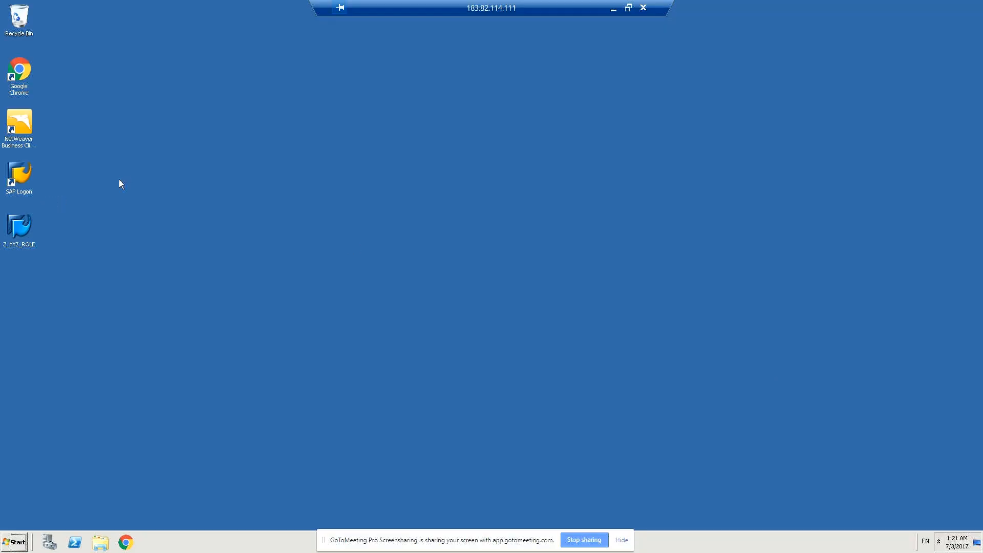
pyautogui.doubleClick(21, 182)
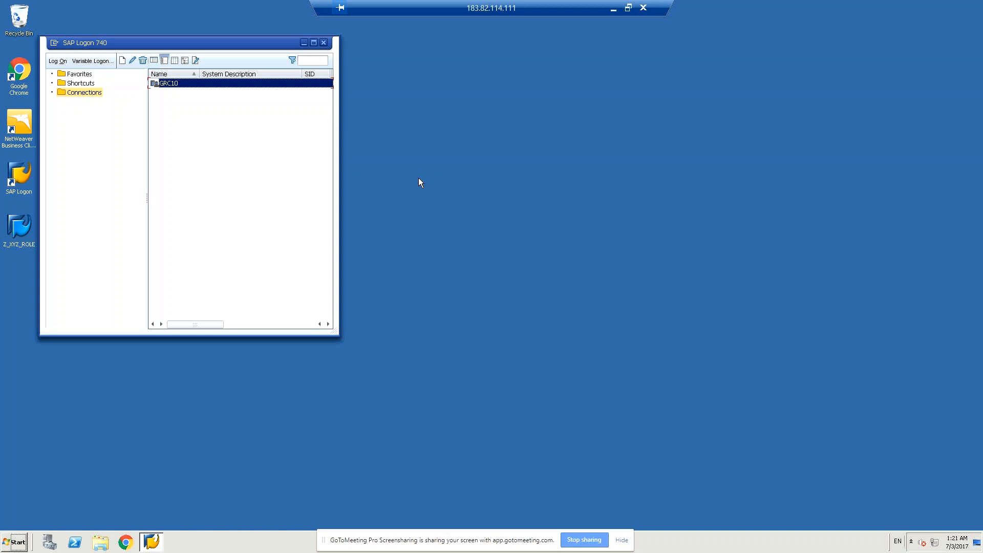
pyautogui.click(57, 61)
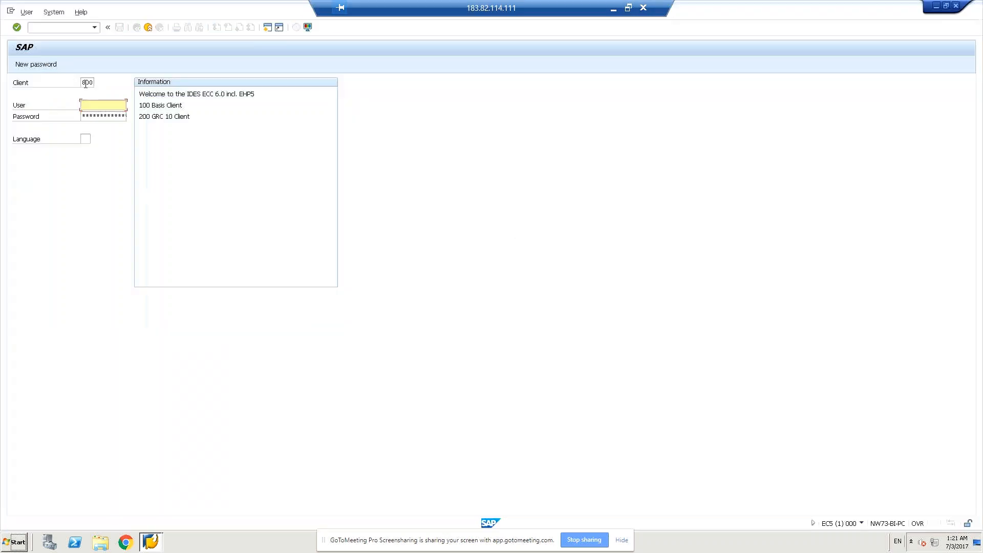
# - Choose user grcuser23, enter the account password and try to log on to client 800
pyautogui.click(109, 107)
pyautogui.write('gr')
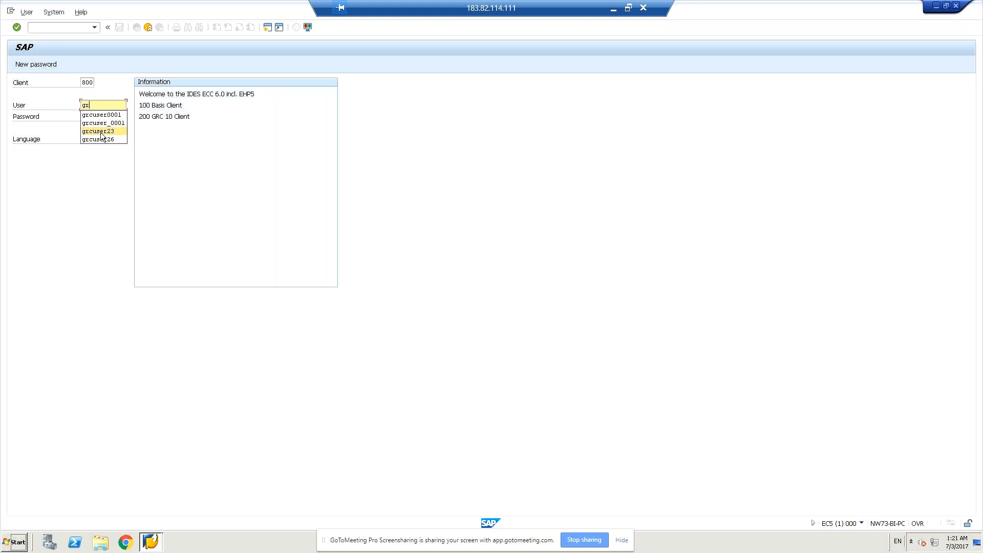
pyautogui.click(102, 132)
pyautogui.click(103, 115)
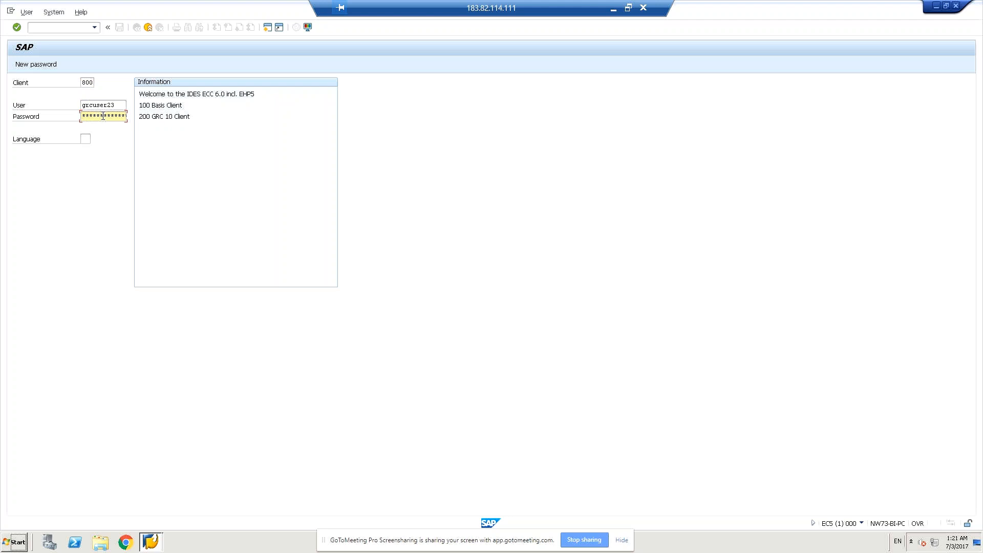
pyautogui.press('Return')
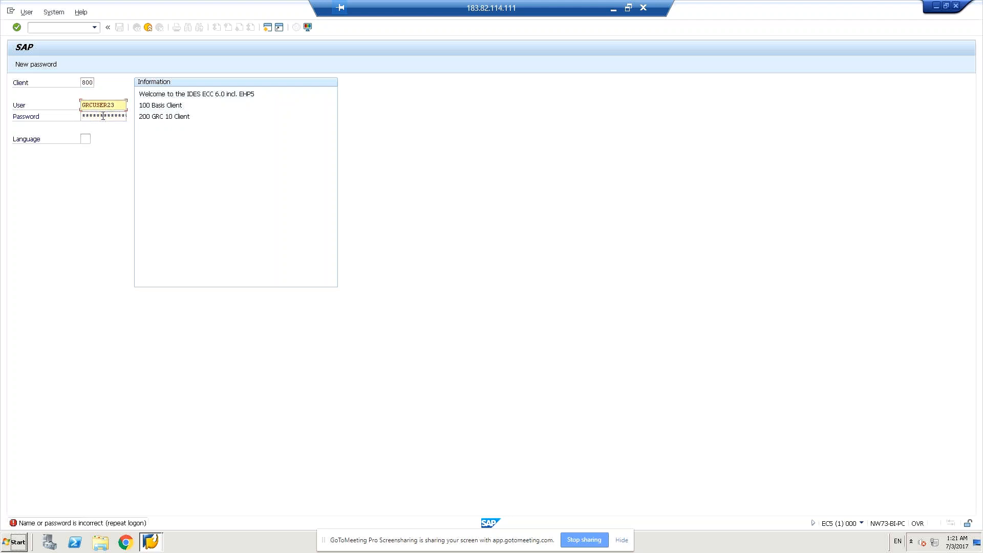
pyautogui.click(103, 116)
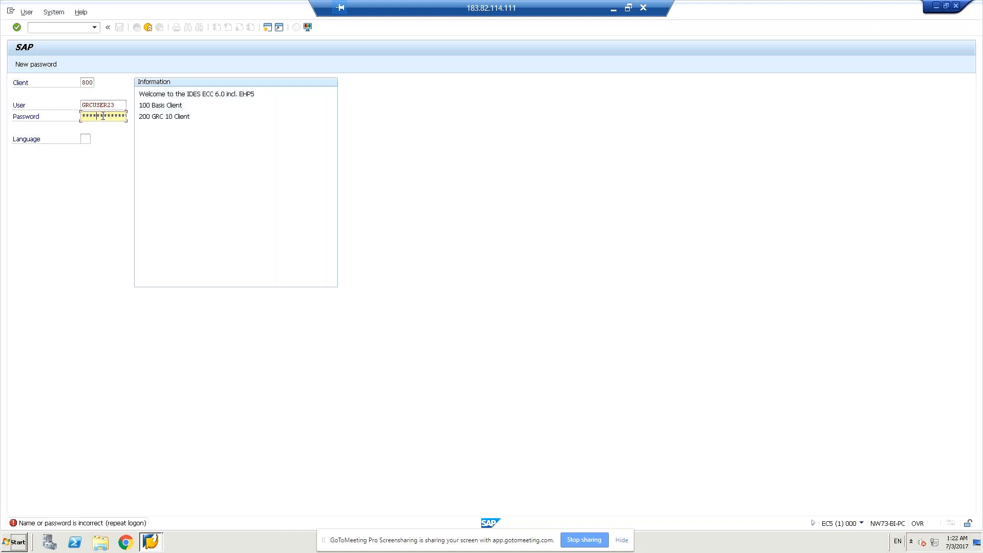
pyautogui.press('Return')
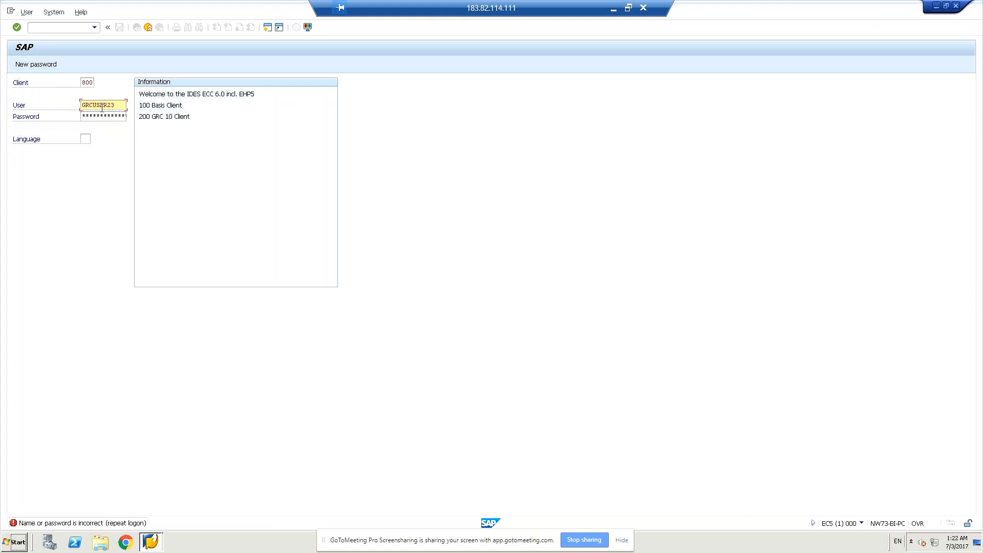
pyautogui.click(103, 114)
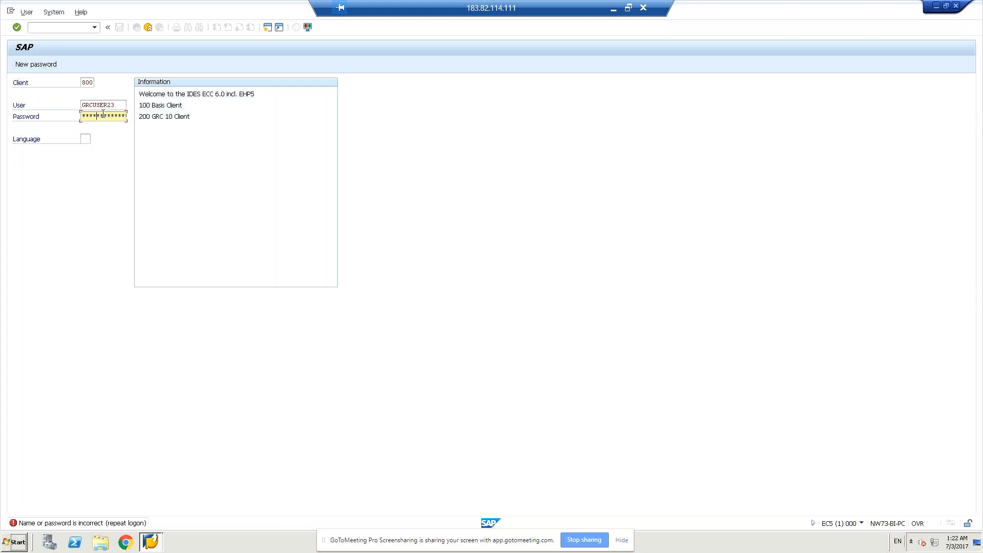
# - Set the client to 200, re-enter the account password and log on
pyautogui.click(86, 82)
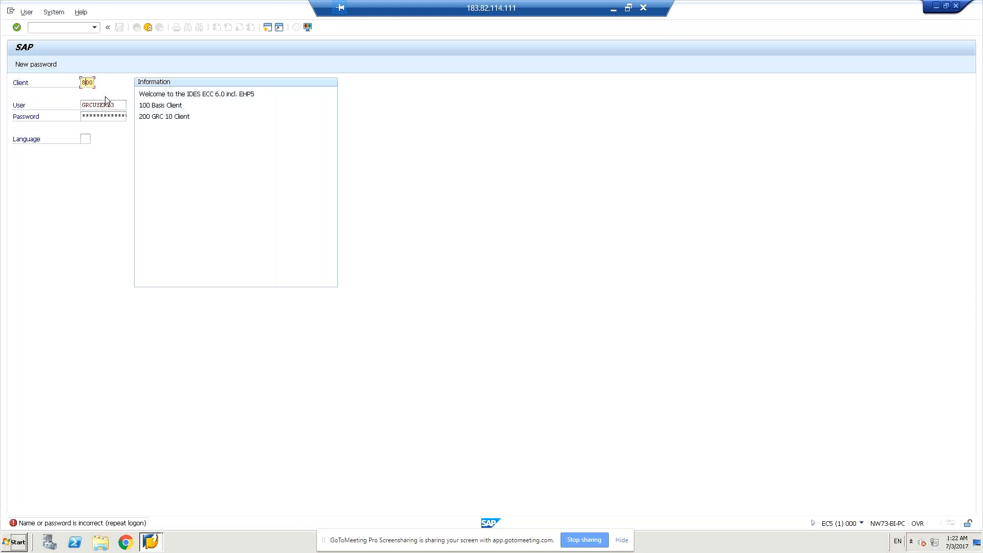
pyautogui.write('20')
pyautogui.press('Down')
pyautogui.press('Return')
pyautogui.click(104, 115)
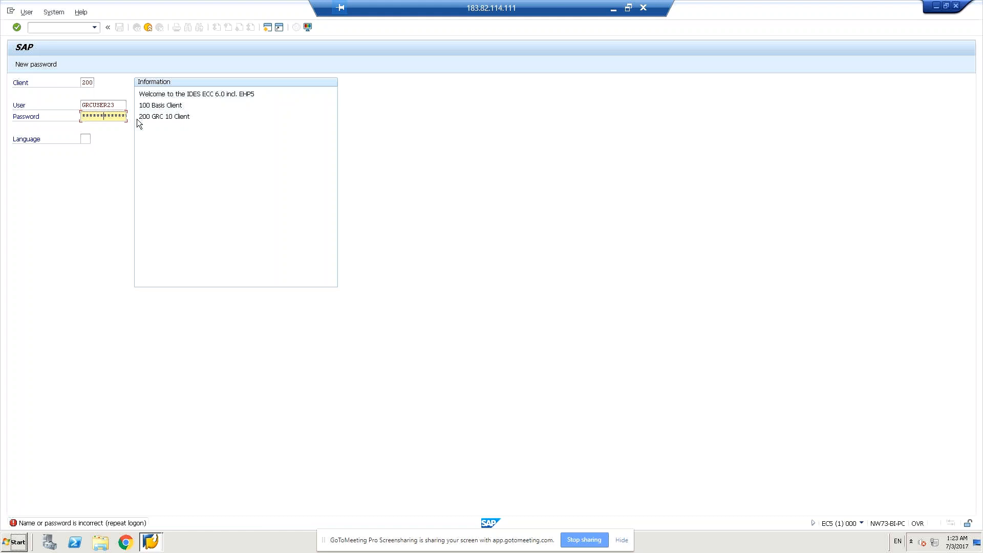
pyautogui.press('Return')
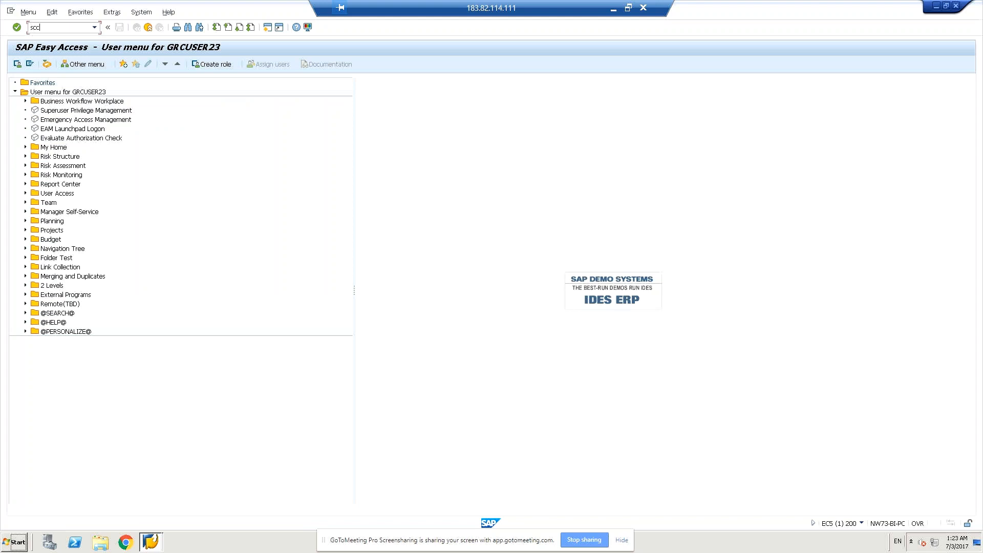
# - Open transaction SCC4 and switch the Clients overview from display to change mode
pyautogui.write('4')
pyautogui.press('Return')
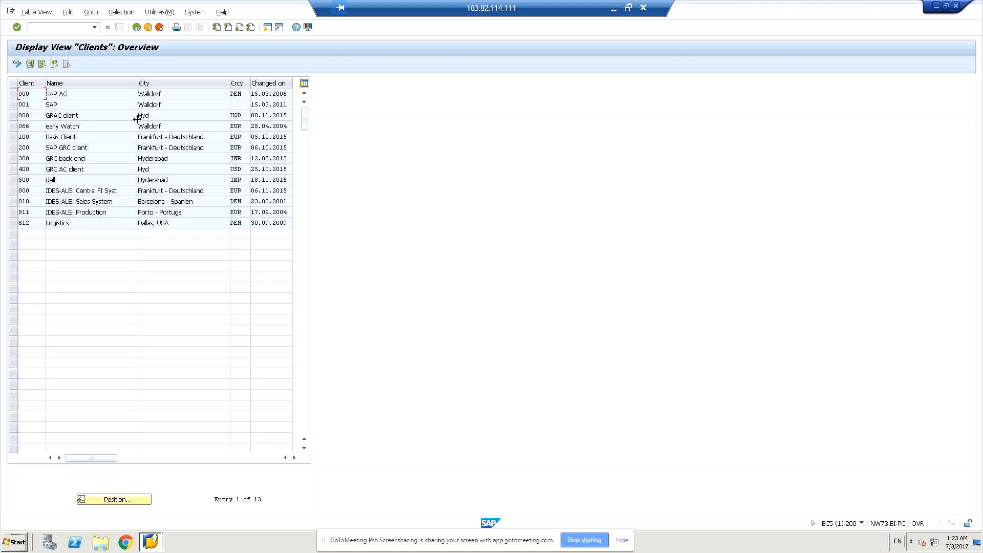
pyautogui.click(20, 63)
pyautogui.click(246, 287)
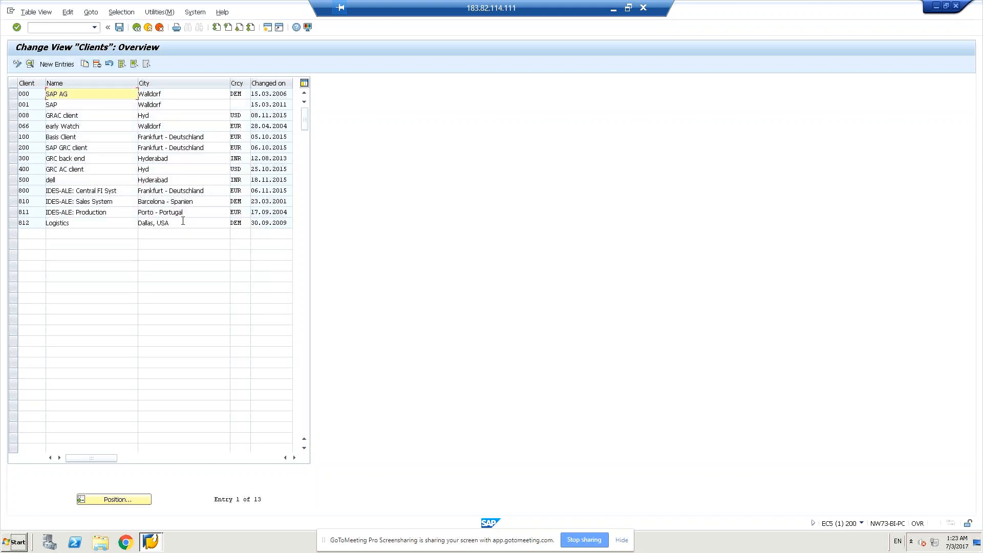
# - Add a new entry to the Clients table with client number 700 and the name bmw
pyautogui.click(60, 65)
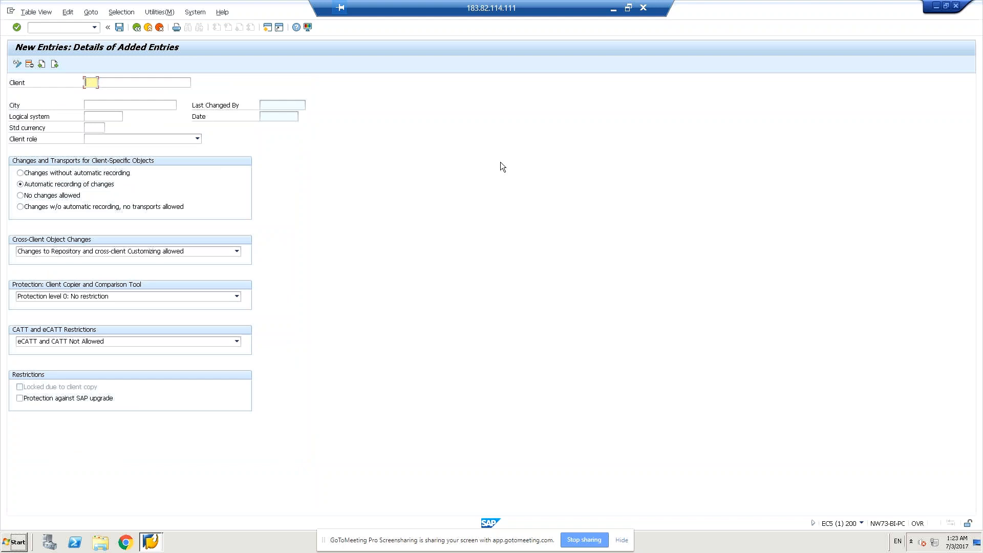
pyautogui.write('700')
pyautogui.press('Tab')
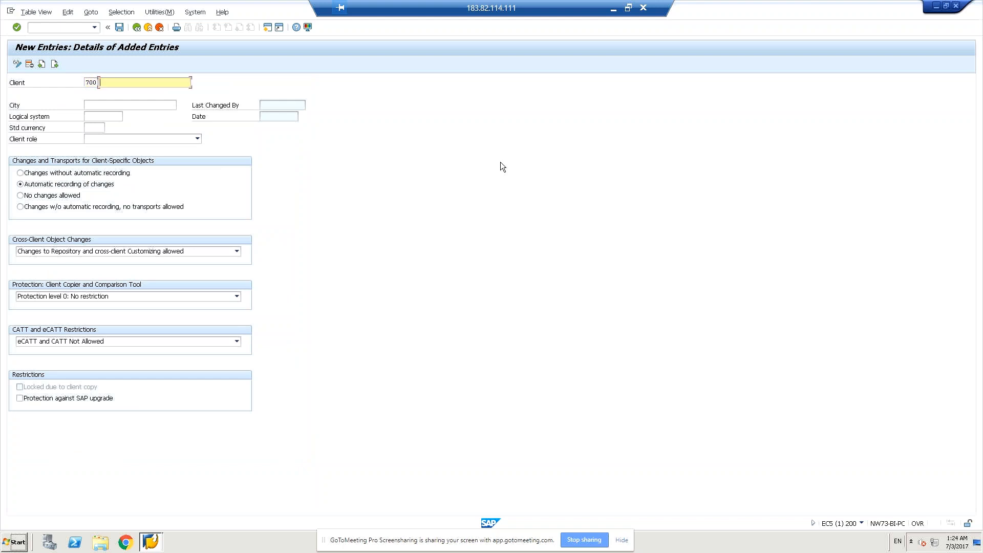
pyautogui.write('c')
pyautogui.press('BackSpace')
pyautogui.write('bmw')
# - Set client 700's city to Hyderabad and its standard currency to INR, leaving the logical system empty
pyautogui.click(141, 105)
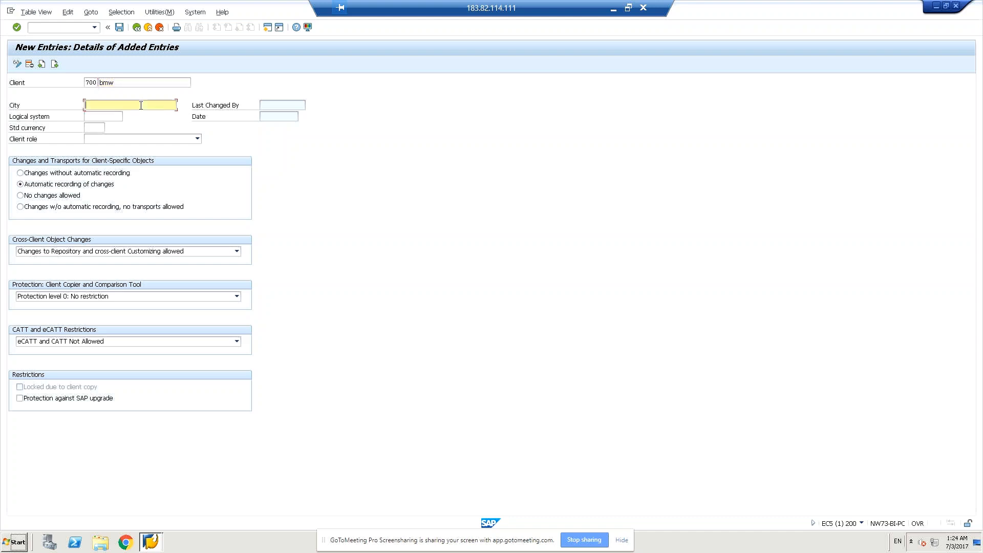
pyautogui.write('H')
pyautogui.press('Down')
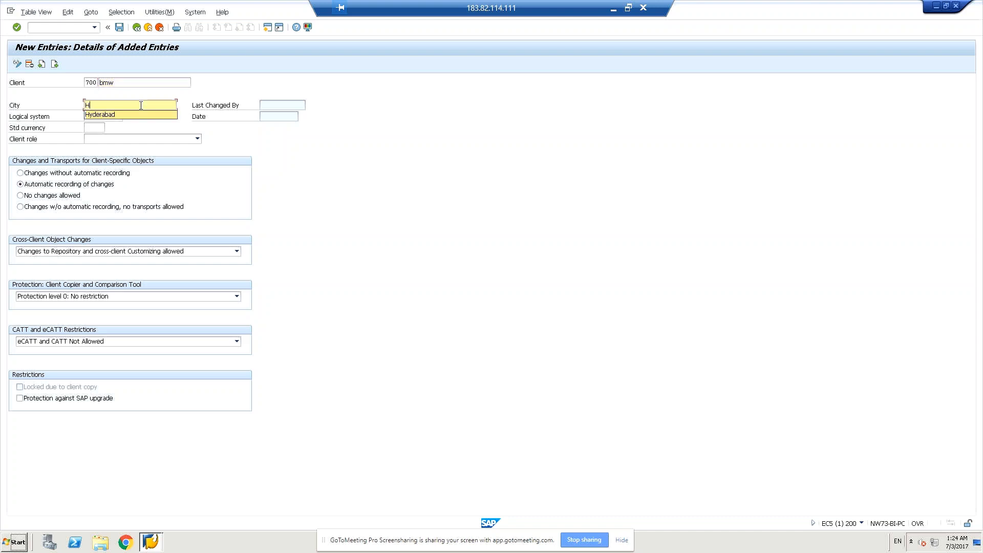
pyautogui.press('Return')
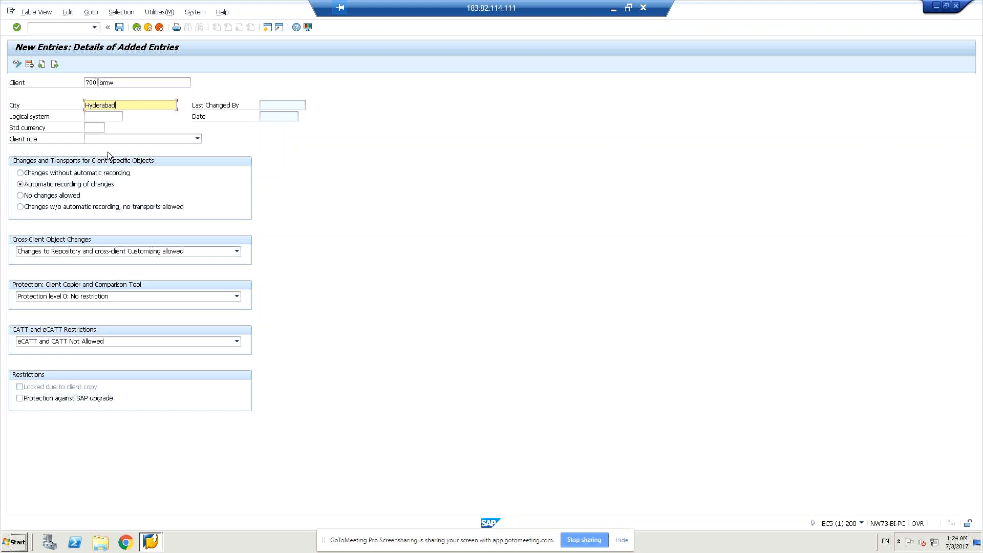
pyautogui.click(92, 116)
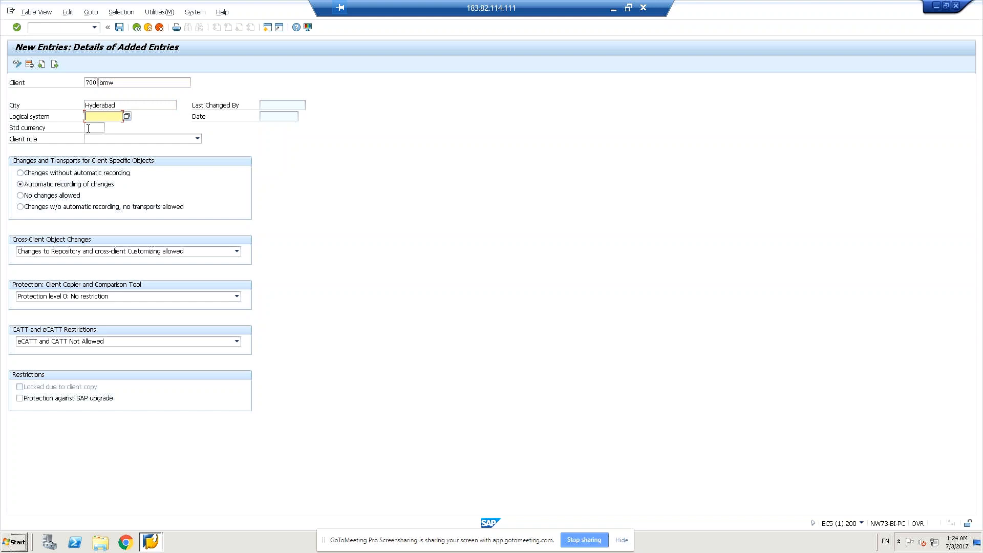
pyautogui.click(88, 129)
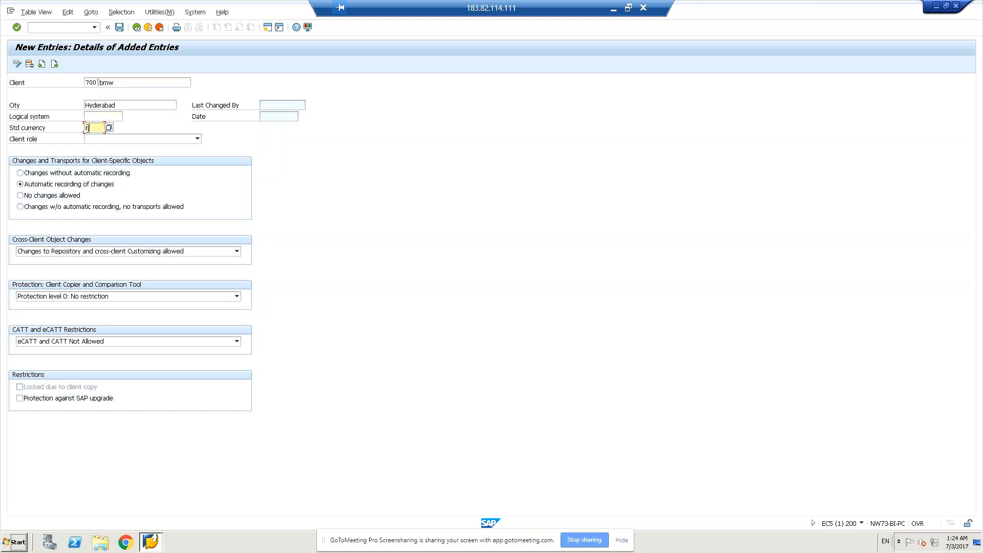
pyautogui.press('BackSpace')
pyautogui.write('in')
pyautogui.press('Return')
pyautogui.write('r')
pyautogui.press('Return')
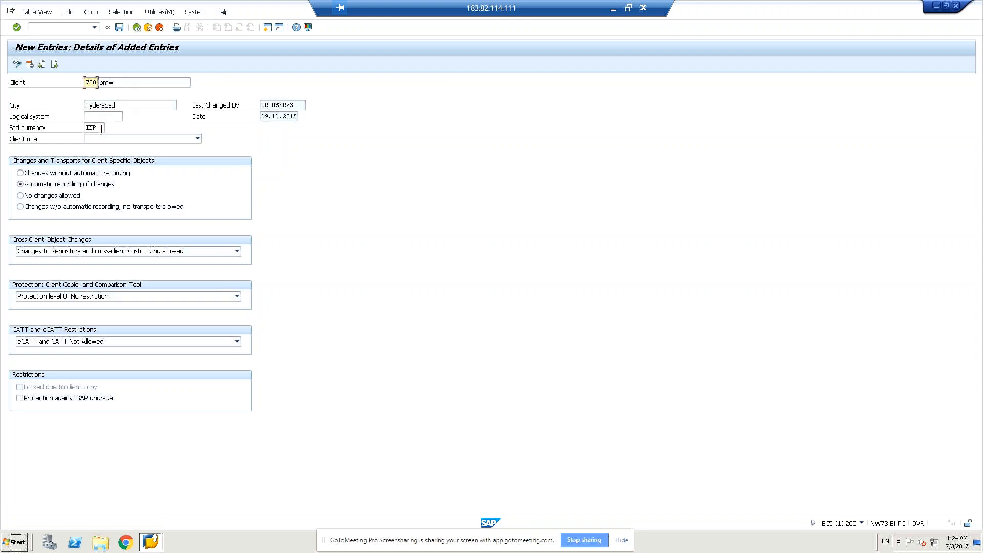
# - Assign the Test role to client 700 and save the new entry
pyautogui.click(198, 138)
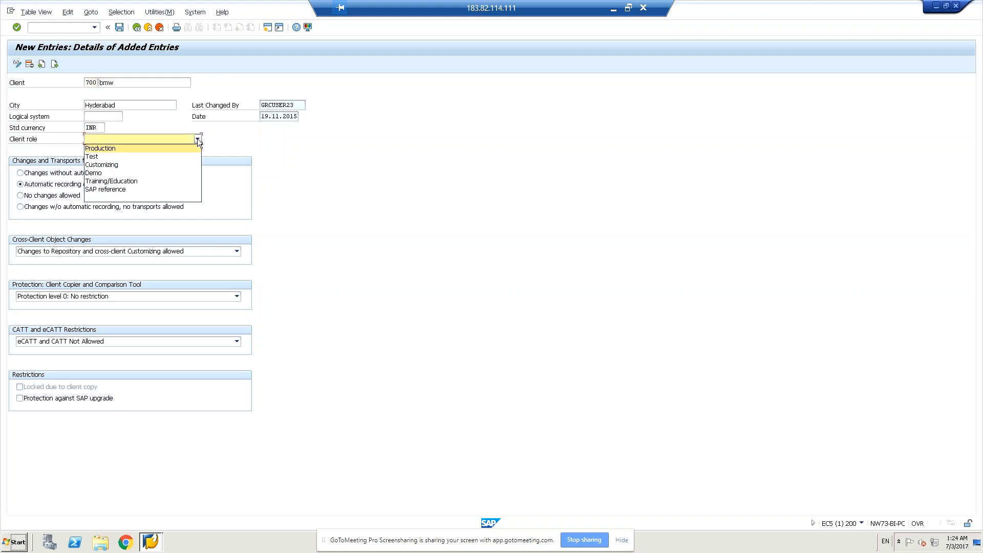
pyautogui.click(103, 159)
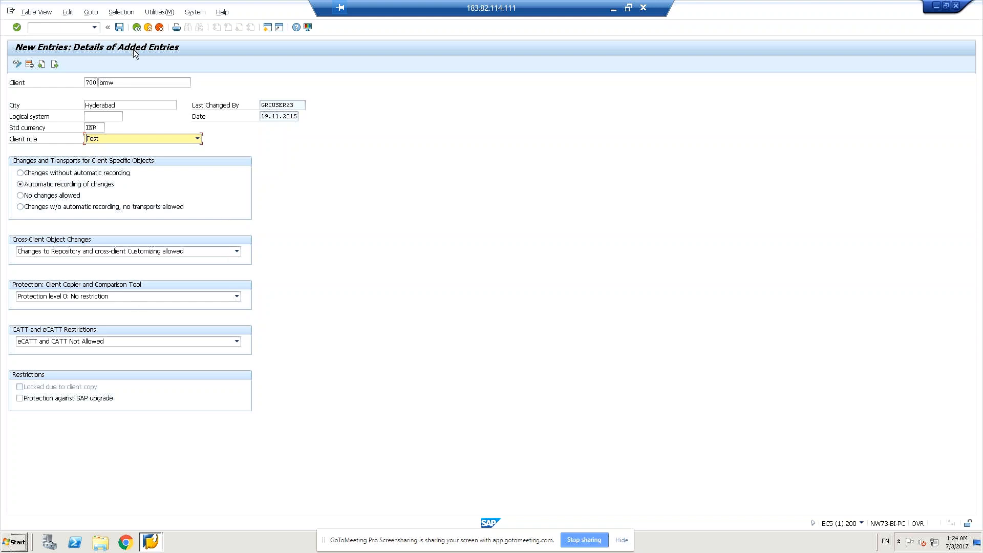
pyautogui.click(119, 27)
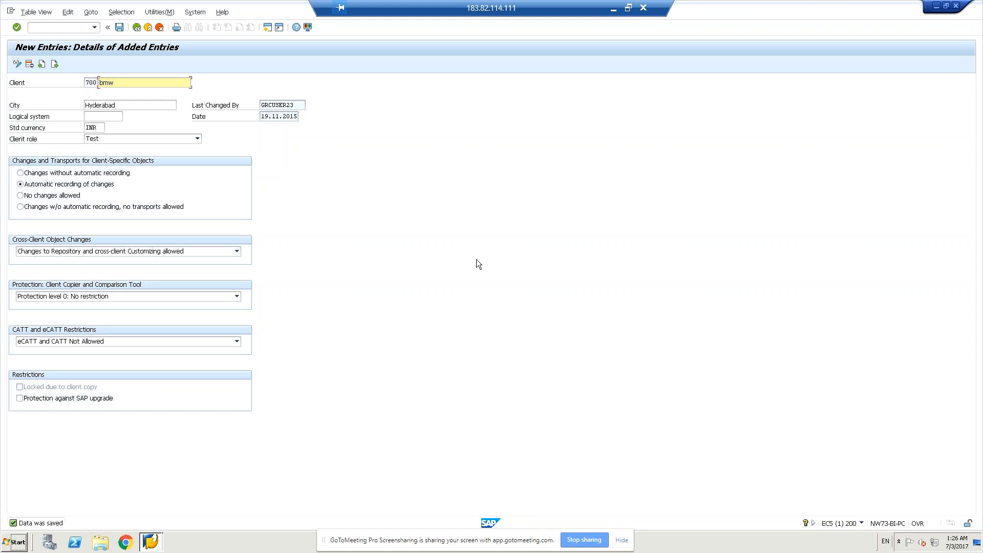
# - Save client 700's entry again and return to the Clients overview
pyautogui.click(70, 25)
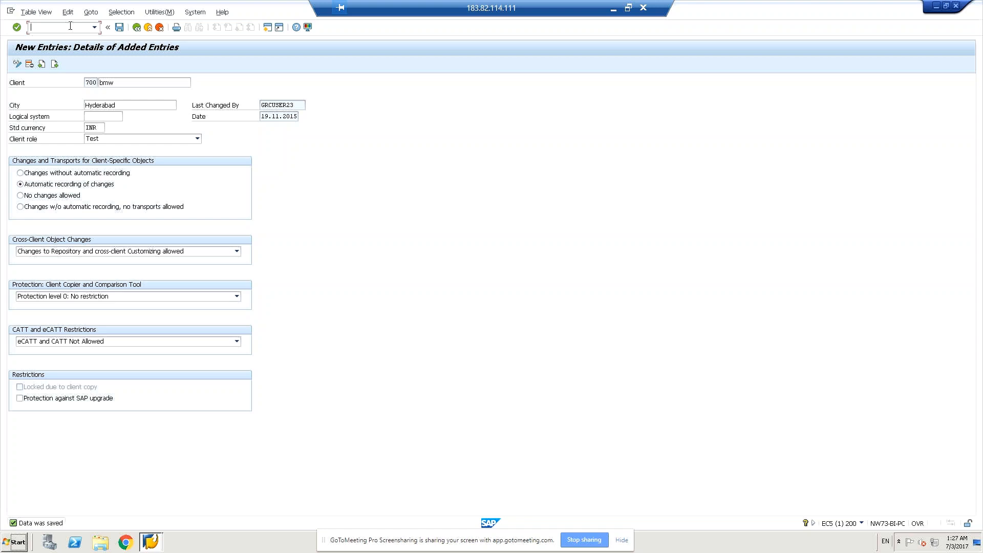
pyautogui.click(120, 27)
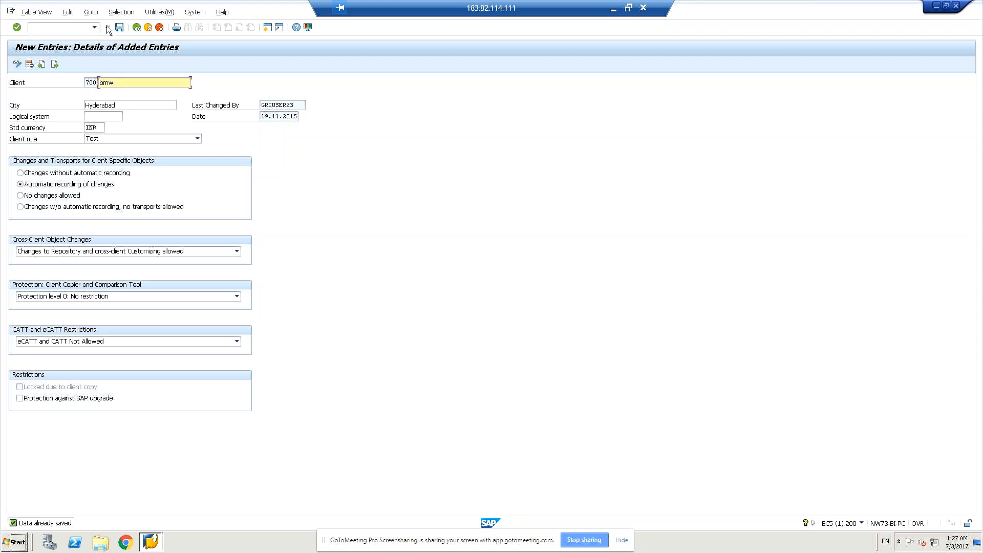
pyautogui.click(108, 28)
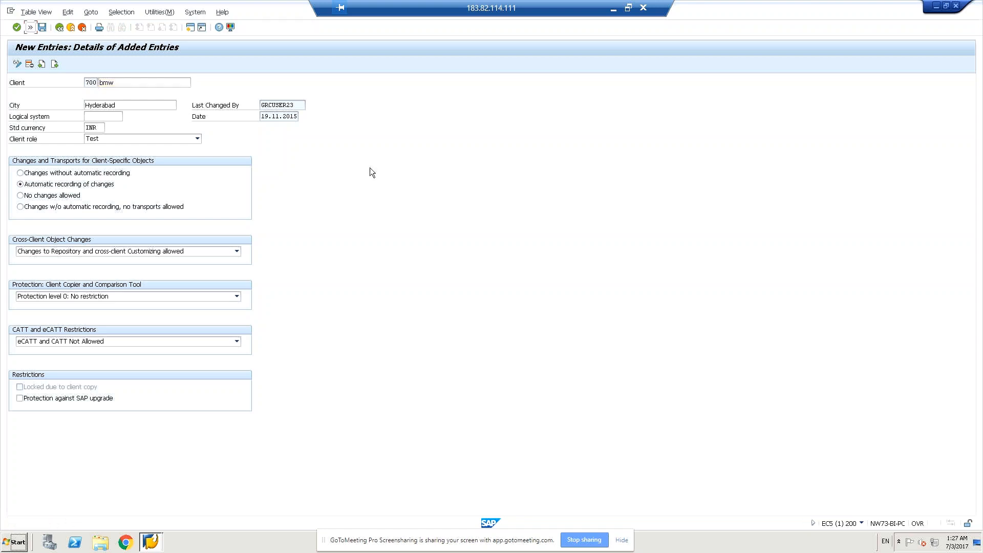
pyautogui.click(59, 27)
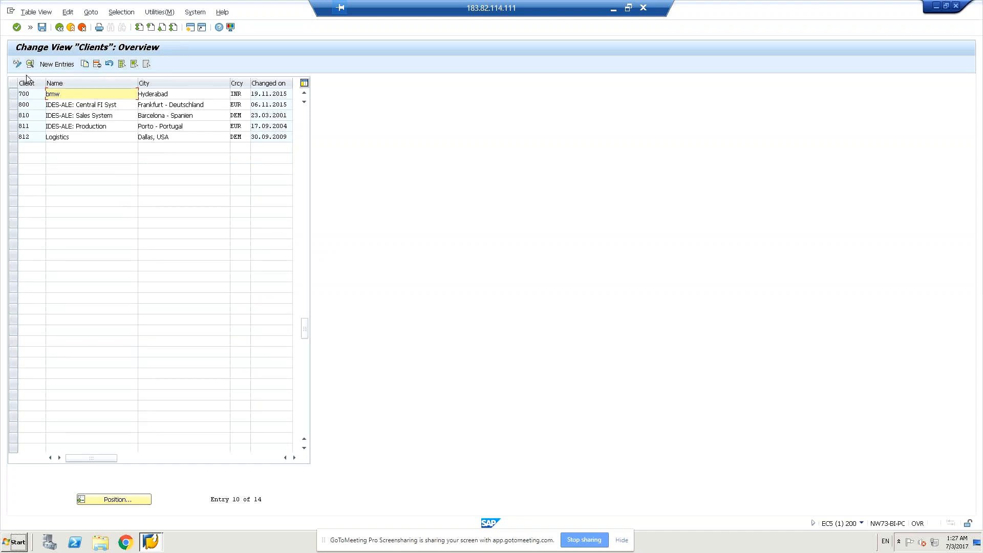
pyautogui.click(133, 127)
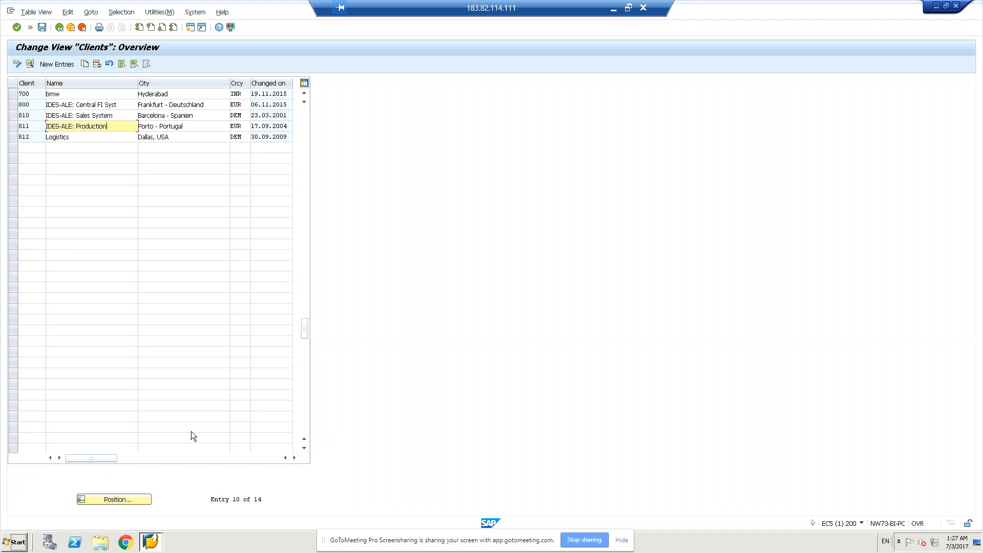
# - Switch to SAP Logon and open another logon screen for the GRC10 system
pyautogui.click(156, 548)
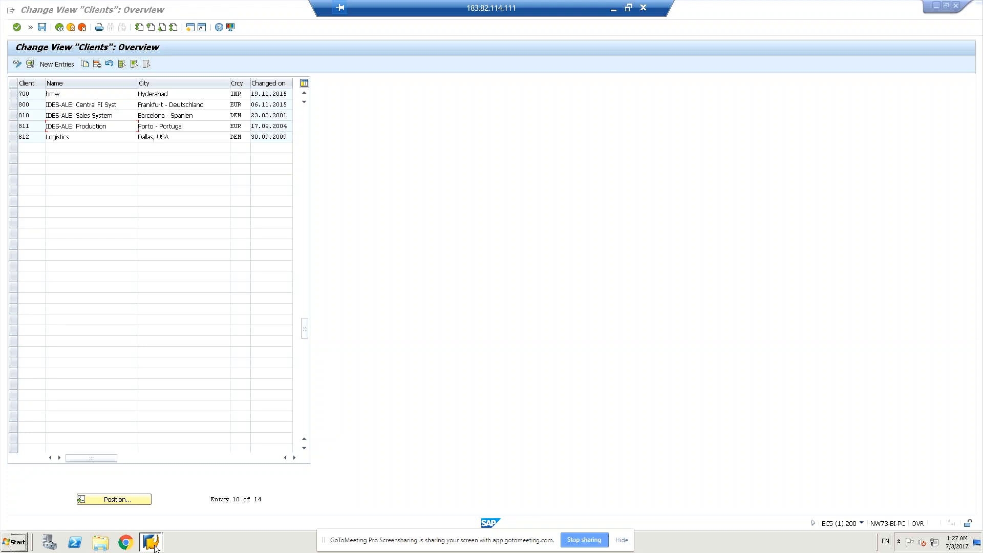
pyautogui.click(155, 547)
pyautogui.click(152, 508)
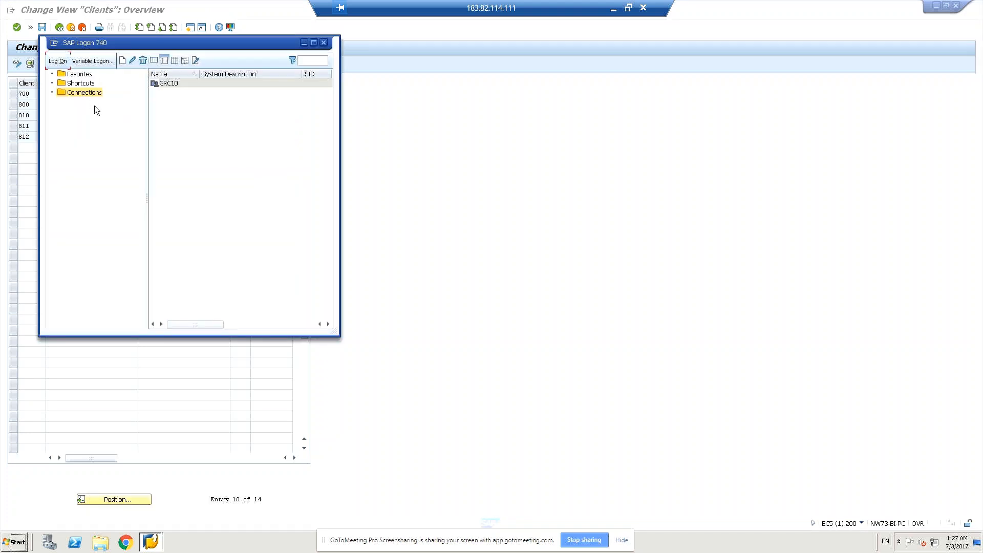
pyautogui.click(86, 83)
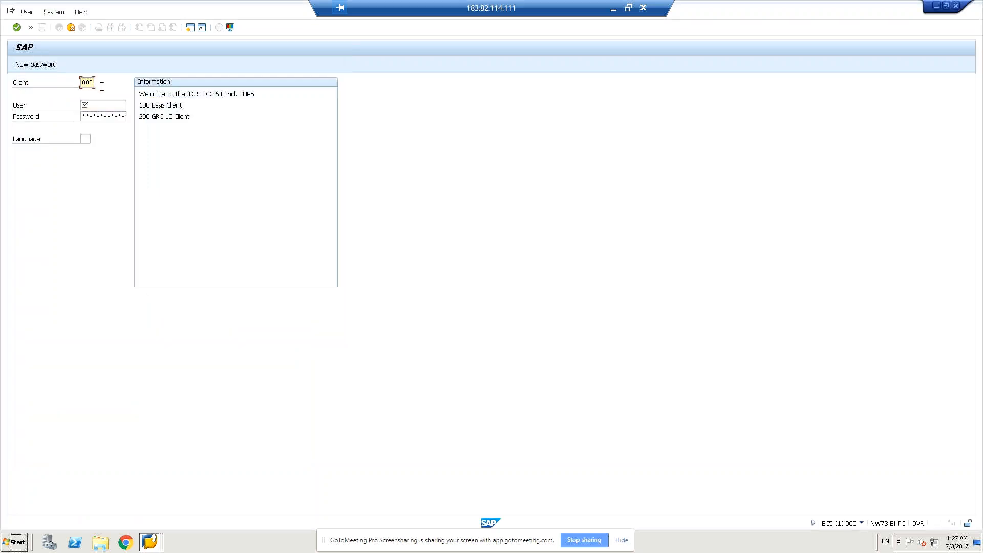
# - Set the logon client to 700 and start the user name with sap
pyautogui.press('Tab')
pyautogui.press('Tab')
pyautogui.press('Tab')
pyautogui.click(95, 83)
pyautogui.click(101, 105)
pyautogui.write('sap')
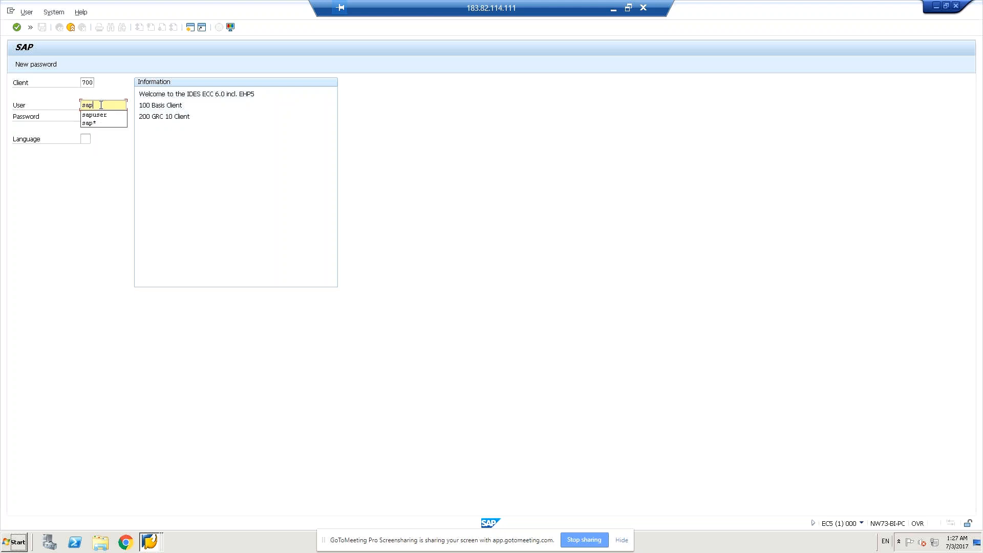
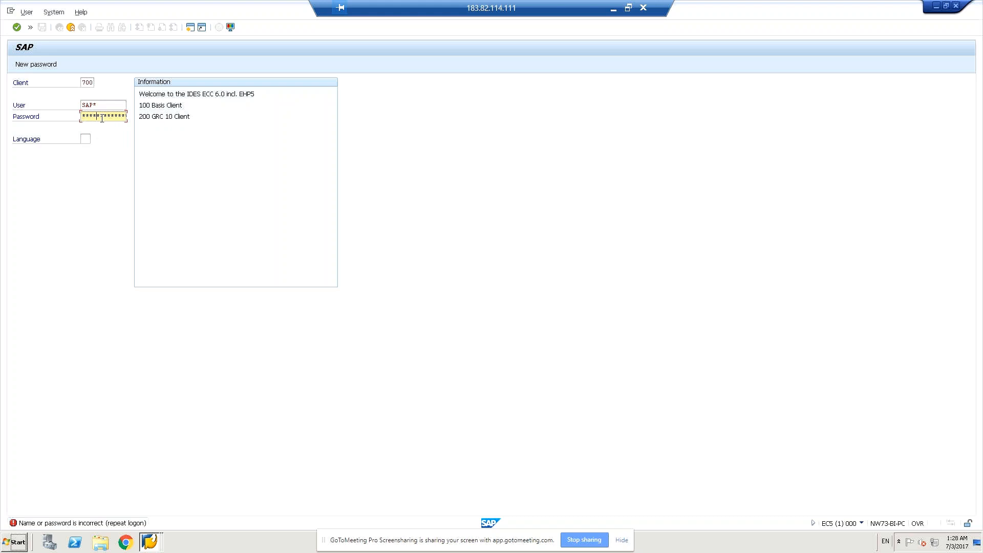
# - Try to log on to client 700 as SAP* with the password already filled in
pyautogui.press('Return')
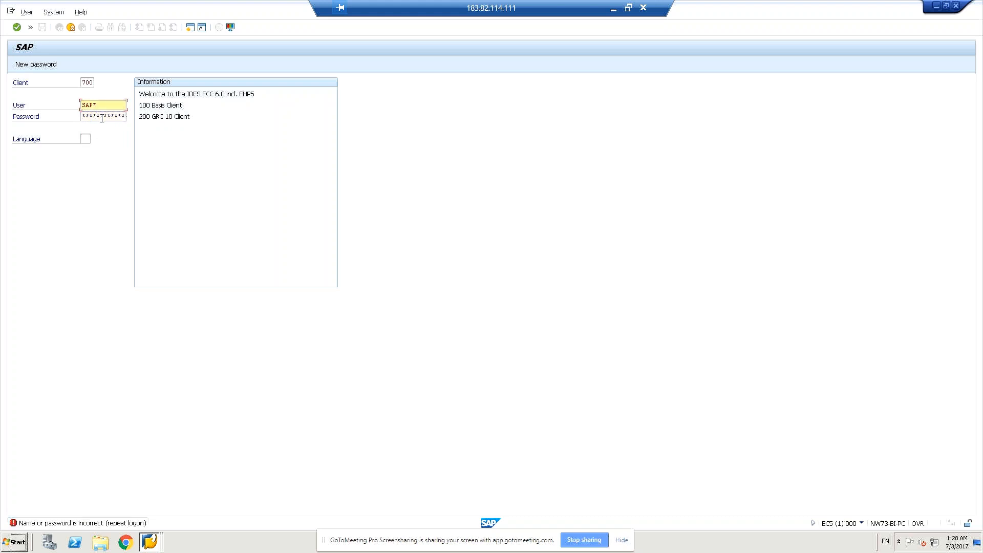
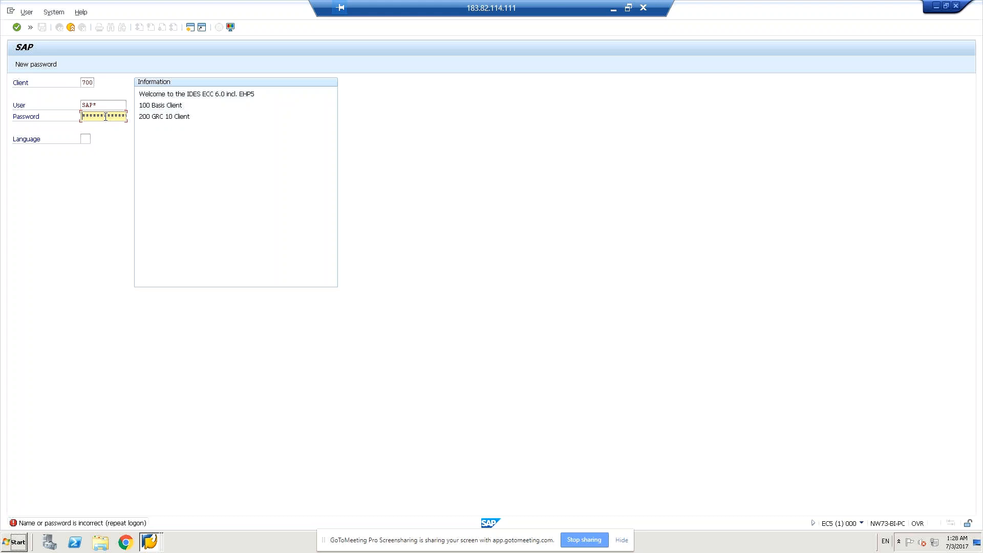
# - Change the client on the logon screen to 800 and activate the user name entry for editing
pyautogui.click(87, 82)
pyautogui.write('8')
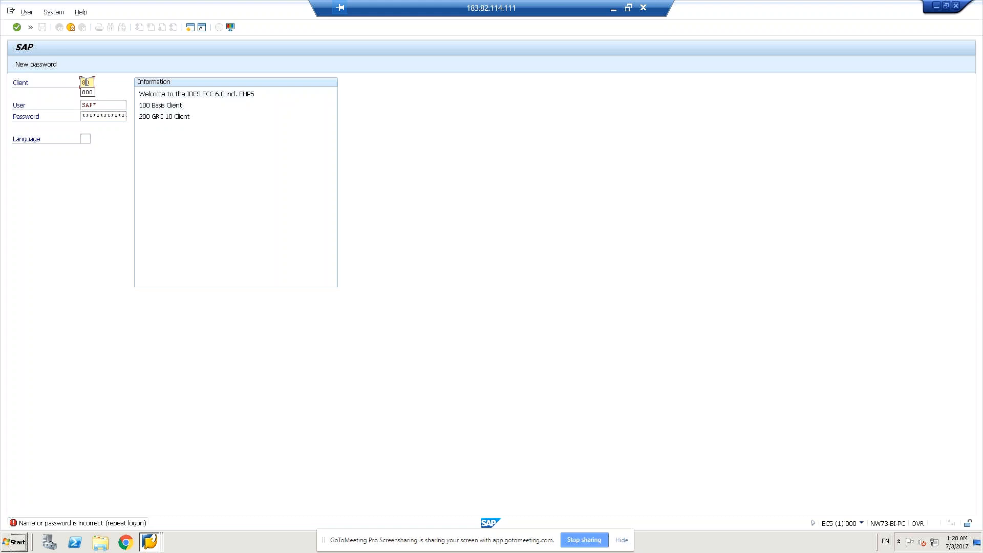
pyautogui.click(87, 92)
pyautogui.click(102, 106)
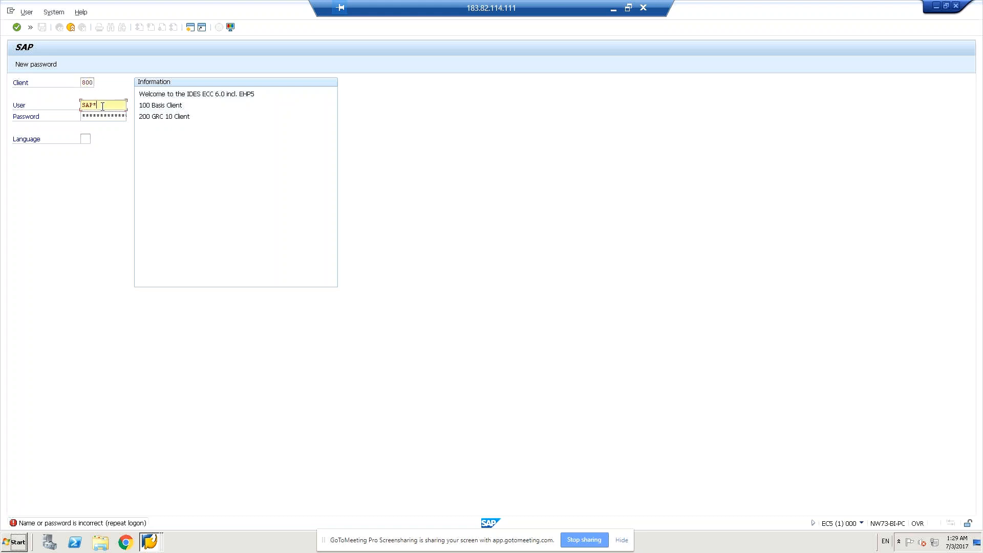
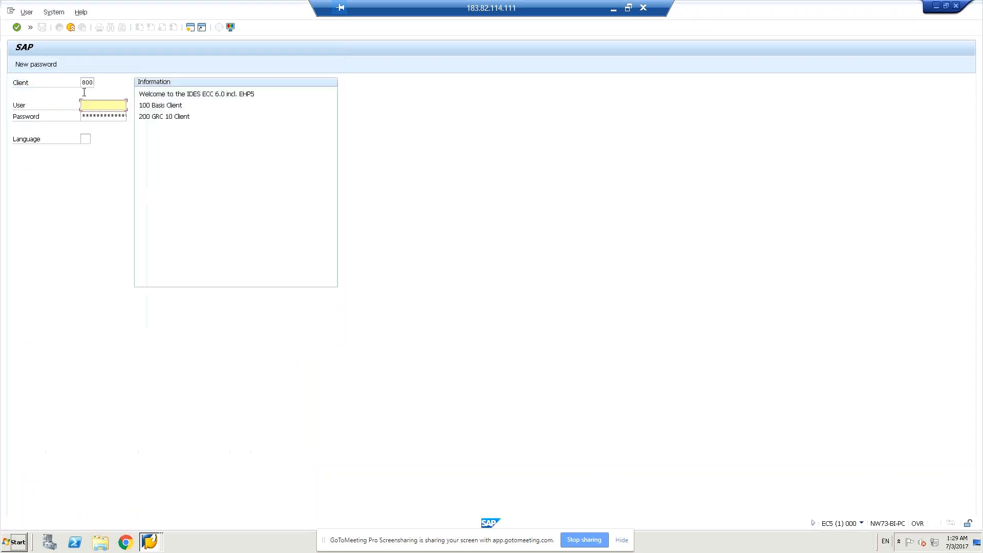
# - Change the client on the logon screen to 200
pyautogui.click(86, 88)
pyautogui.press('BackSpace')
pyautogui.write('20')
pyautogui.click(90, 94)
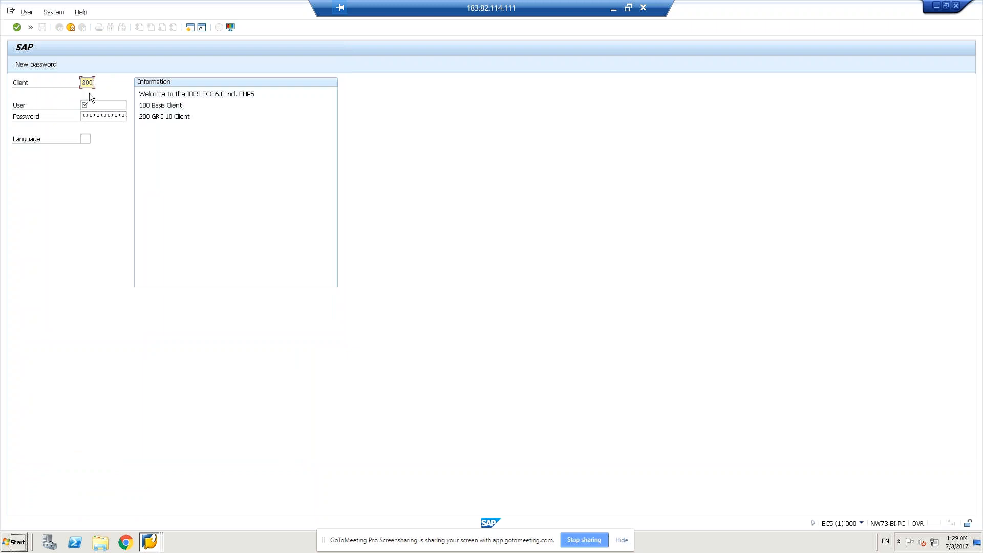
# - Log on as grcuser23 with the account password, continuing with this logon without ending any other logons in the system
pyautogui.click(99, 109)
pyautogui.write('gr')
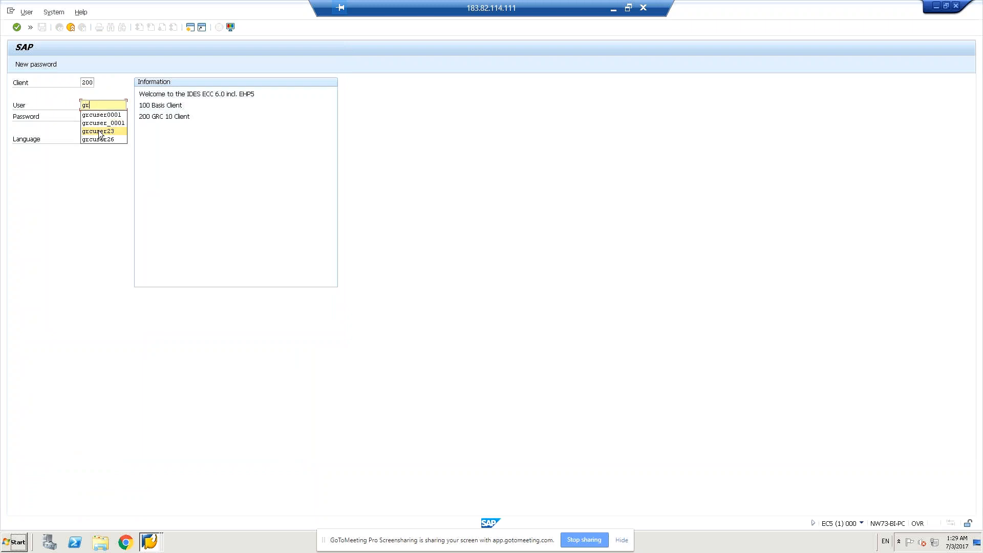
pyautogui.click(99, 132)
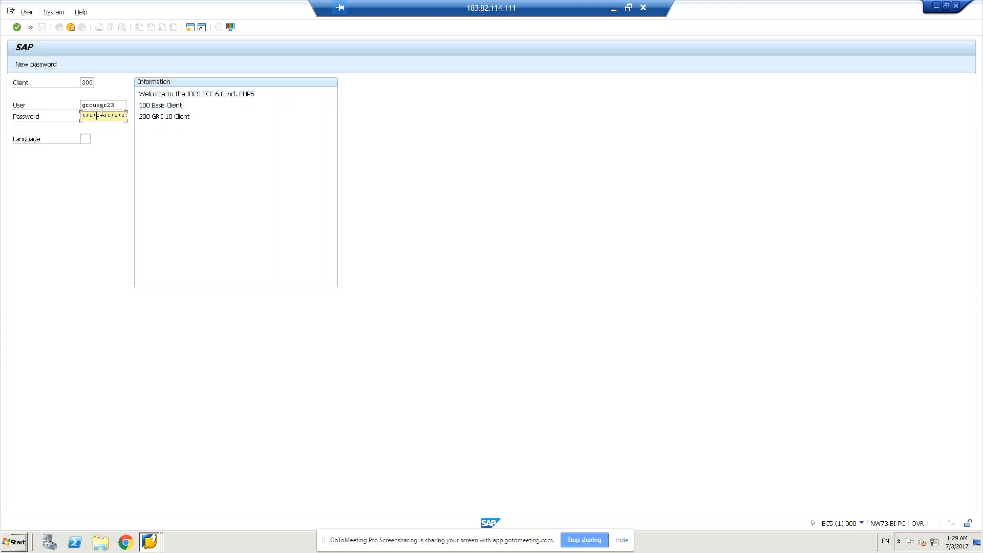
pyautogui.press('Return')
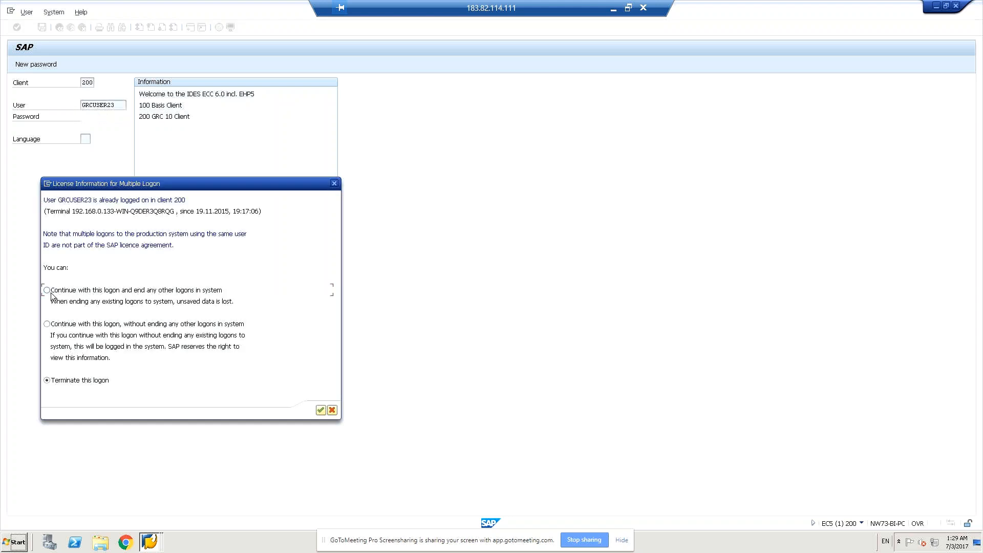
pyautogui.click(46, 323)
pyautogui.click(321, 410)
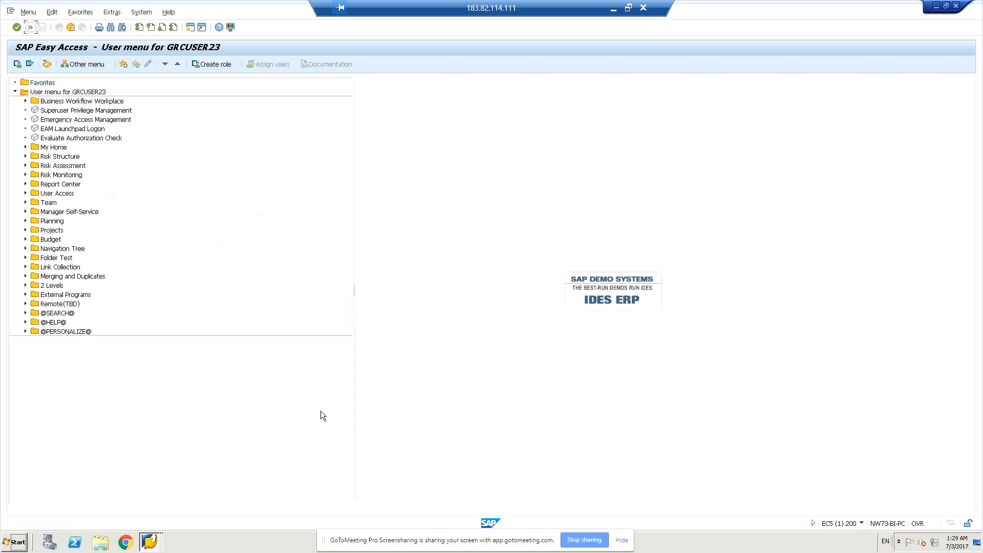
# - Run transaction scc9 to show the remote Client Copy screen for target client 200
pyautogui.click(30, 27)
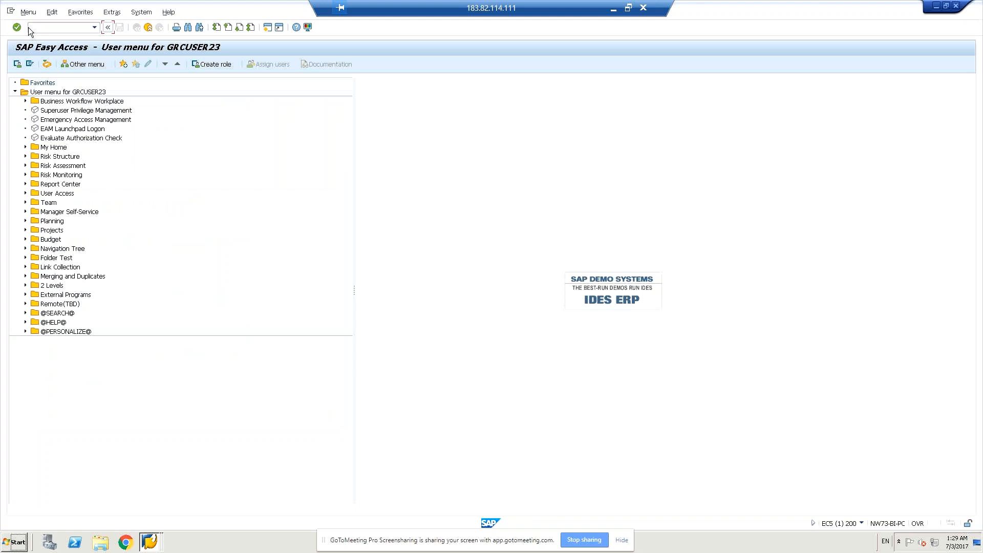
pyautogui.click(64, 30)
pyautogui.write('s')
pyautogui.press('BackSpace')
pyautogui.write('cc9')
pyautogui.press('Return')
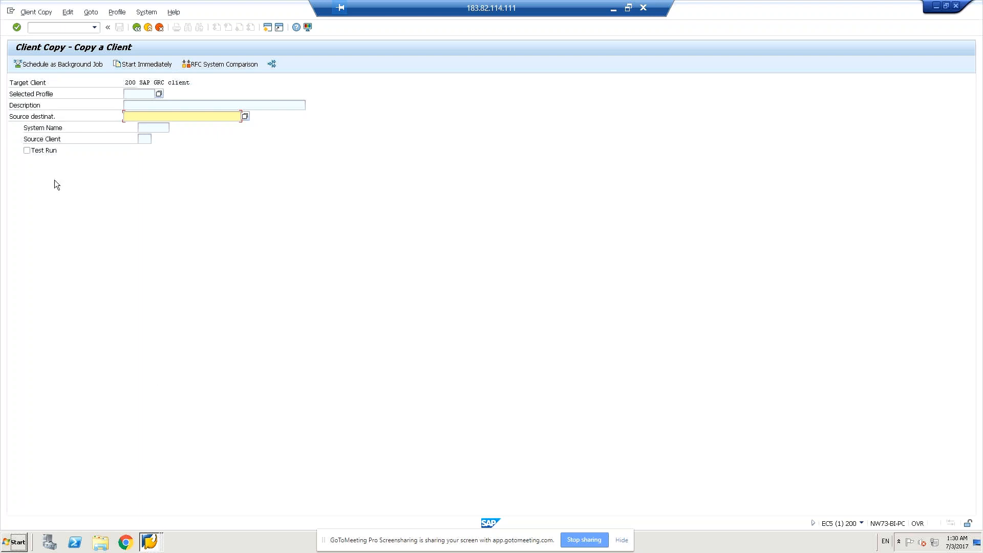
# - Try to open transaction SCCN in a new session
pyautogui.click(63, 24)
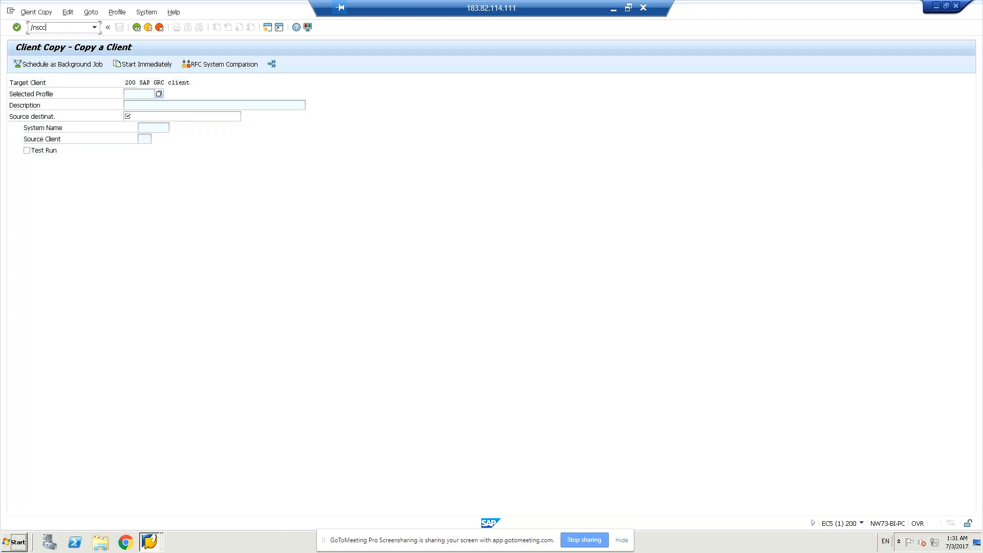
pyautogui.press('BackSpace')
pyautogui.press('BackSpace')
pyautogui.press('BackSpace')
pyautogui.write('o')
pyautogui.press('Return')
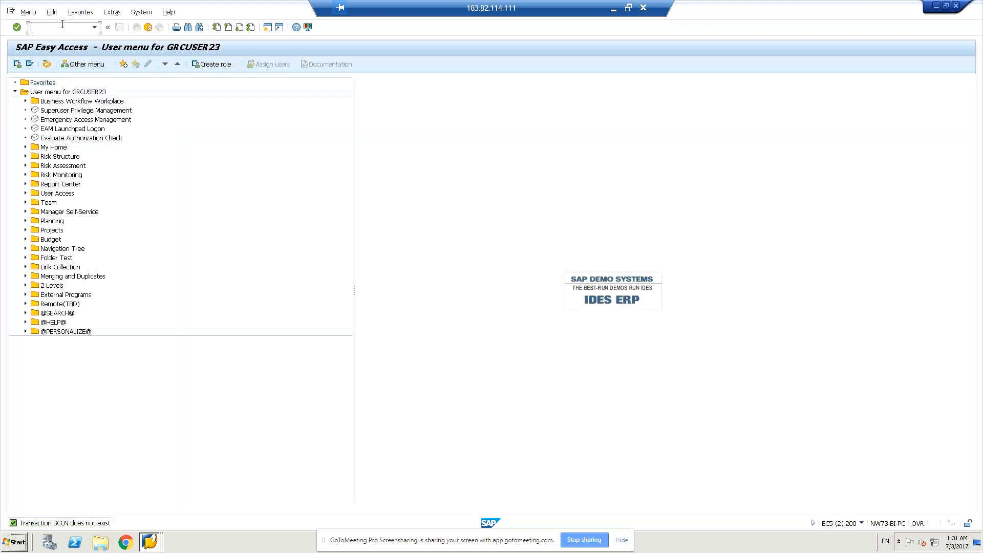
# - Open the local Client Copy transaction in another new session from the Easy Access session
pyautogui.hotkey('alt', 'Tab')
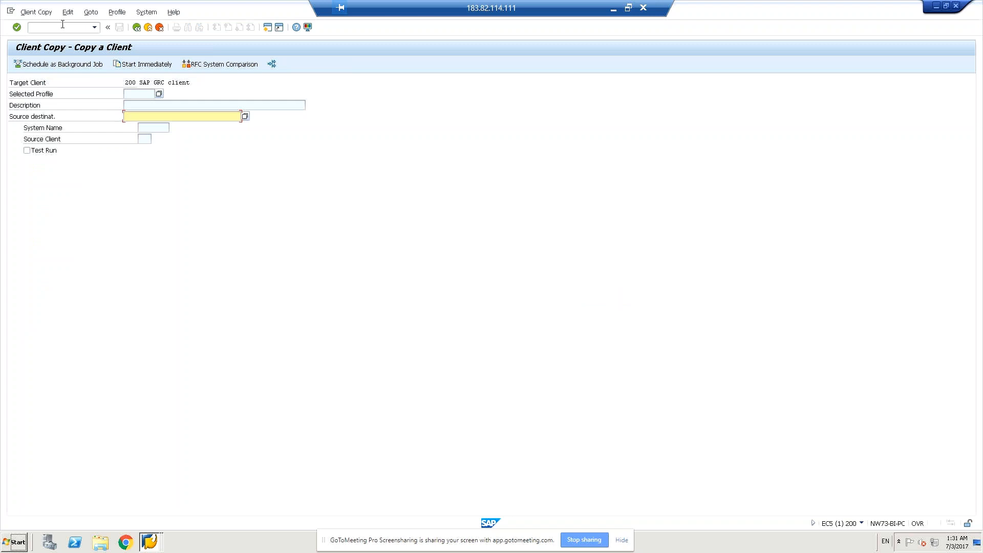
pyautogui.hotkey('alt', 'Tab')
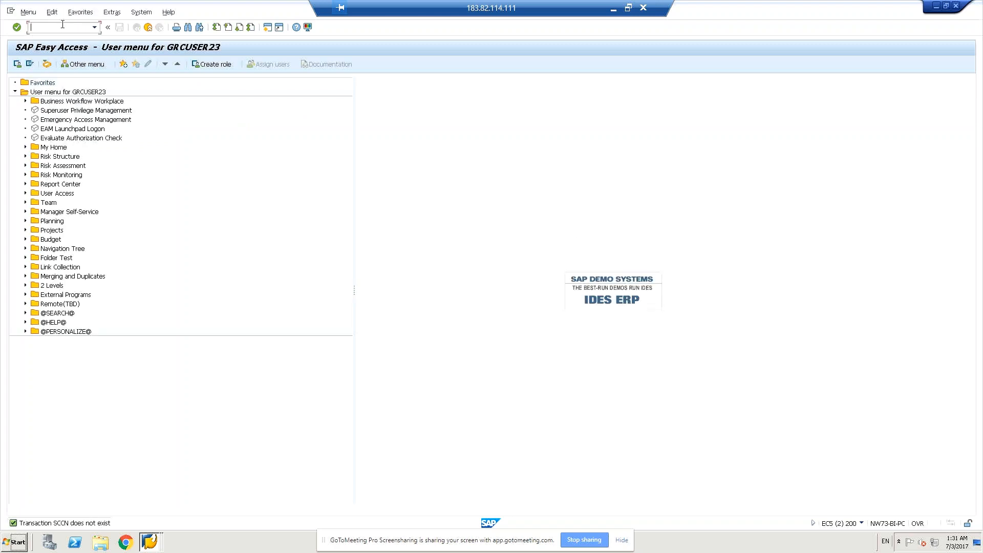
pyautogui.write('/o')
pyautogui.press('BackSpace')
pyautogui.press('BackSpace')
pyautogui.press('BackSpace')
pyautogui.press('BackSpace')
pyautogui.press('BackSpace')
pyautogui.press('BackSpace')
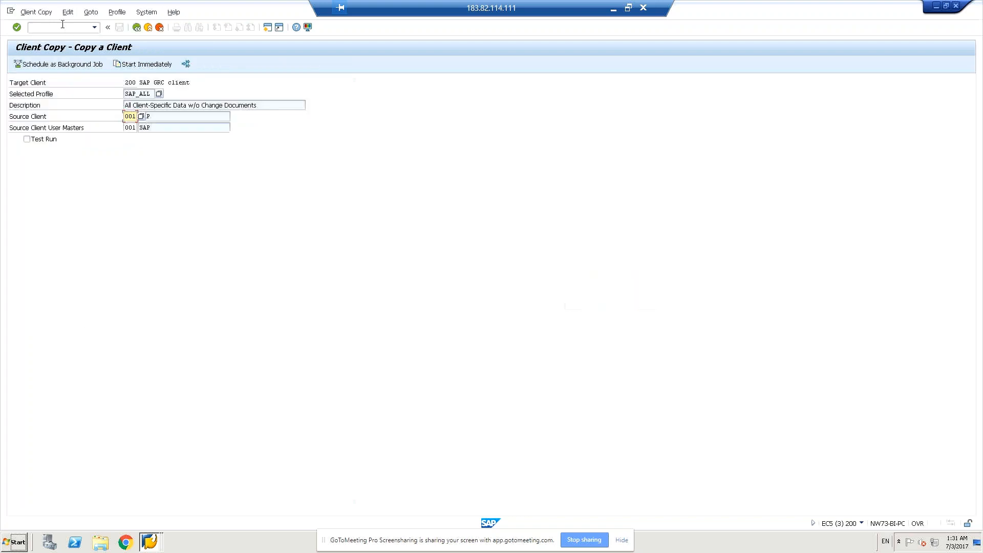
# - Compare the local and remote Client Copy screens, examining their source client, source destination and system name fields
pyautogui.hotkey('alt', 'Tab')
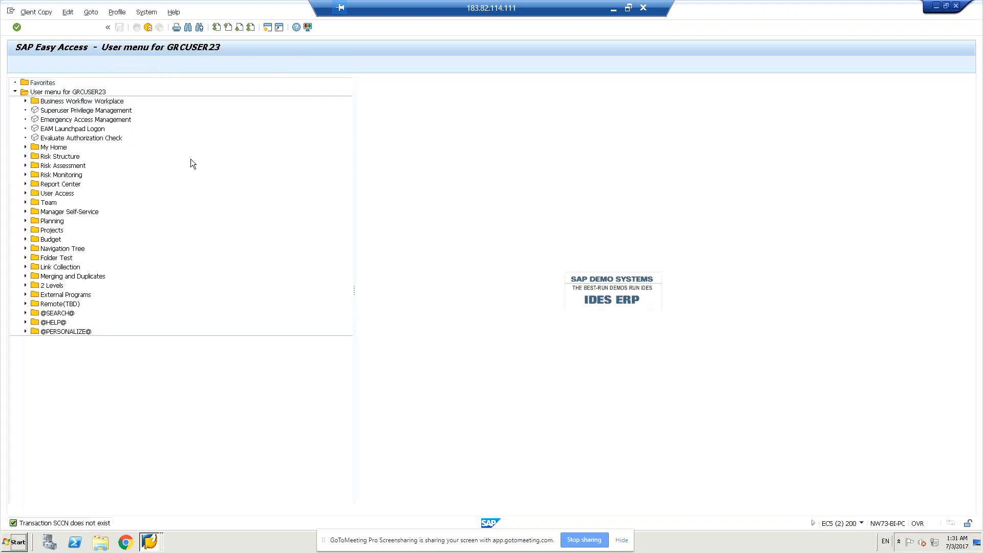
pyautogui.hotkey('alt', 'Tab')
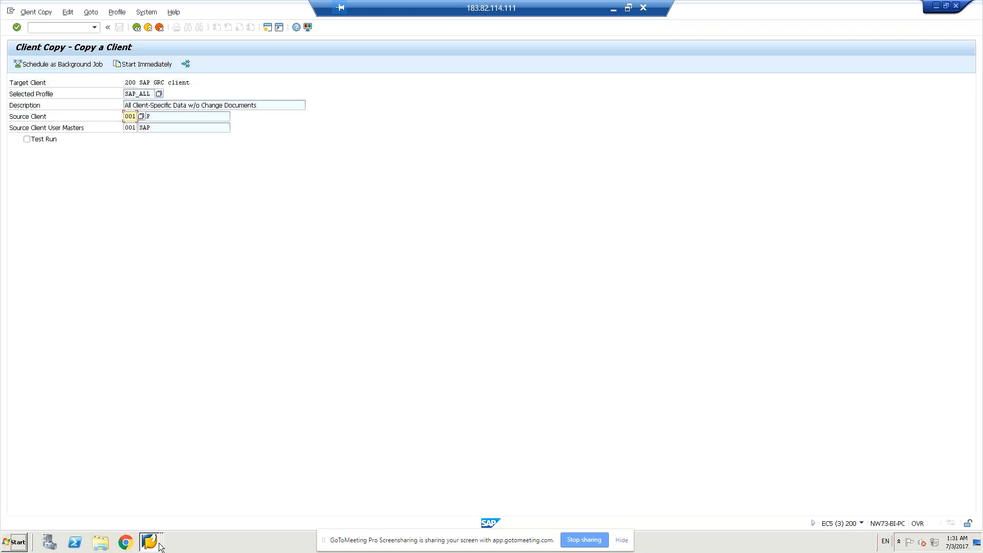
pyautogui.click(159, 545)
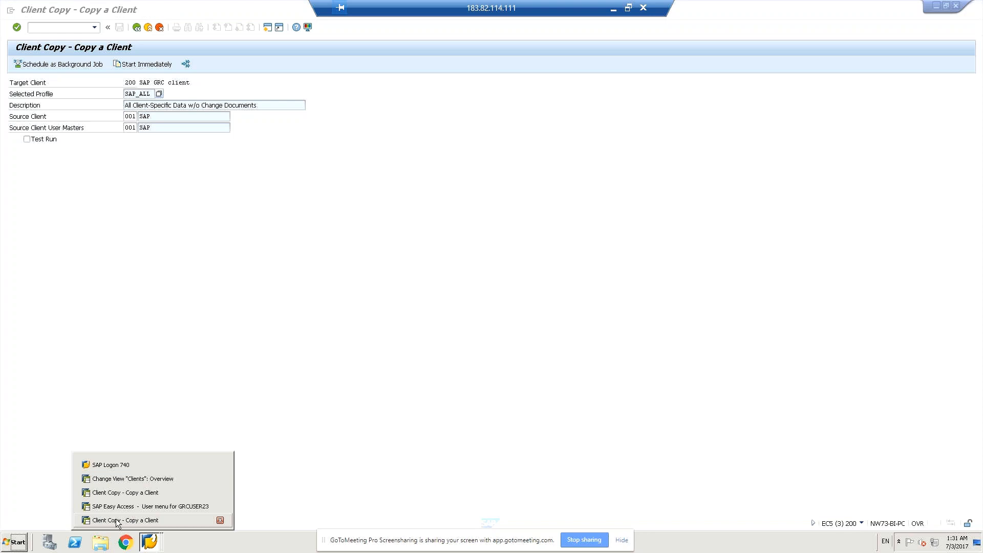
pyautogui.click(125, 494)
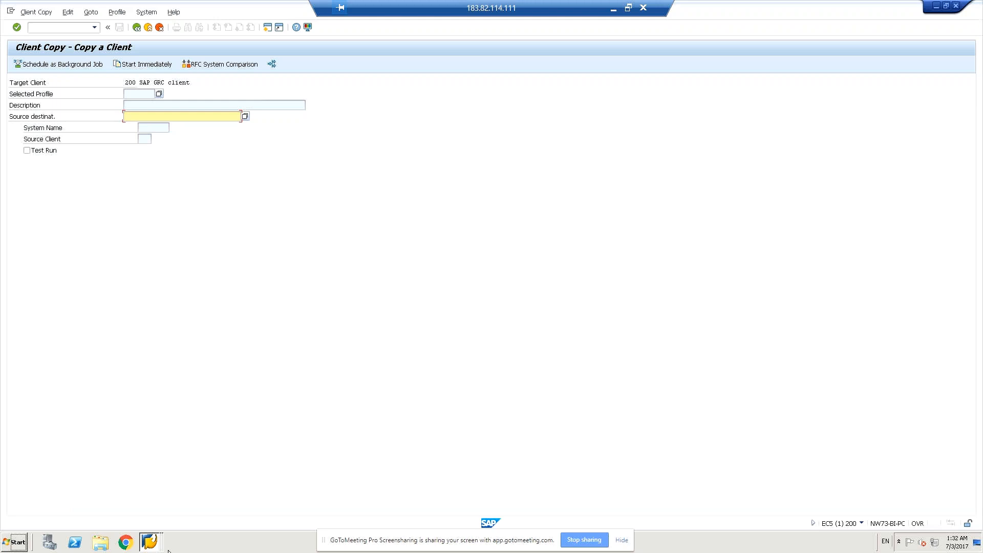
pyautogui.click(150, 546)
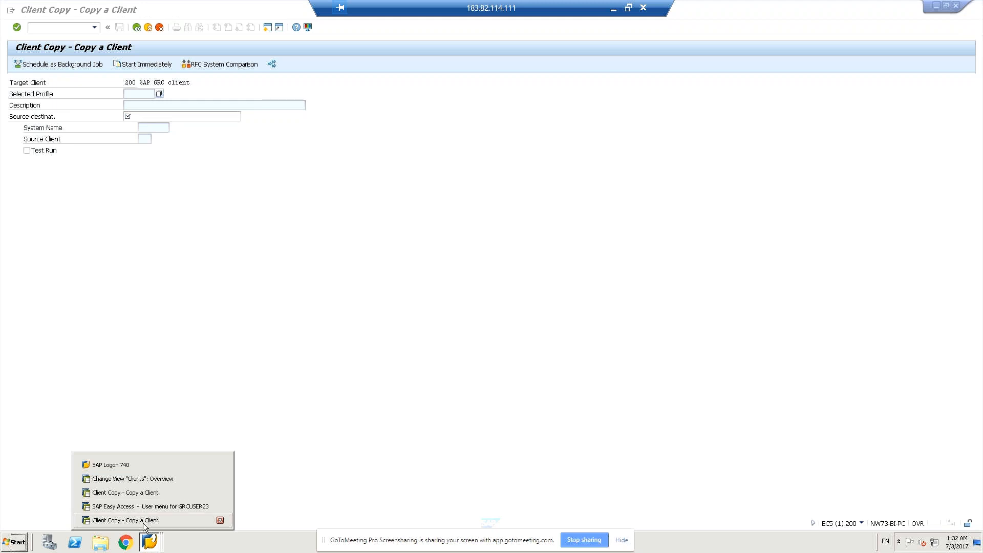
pyautogui.click(142, 521)
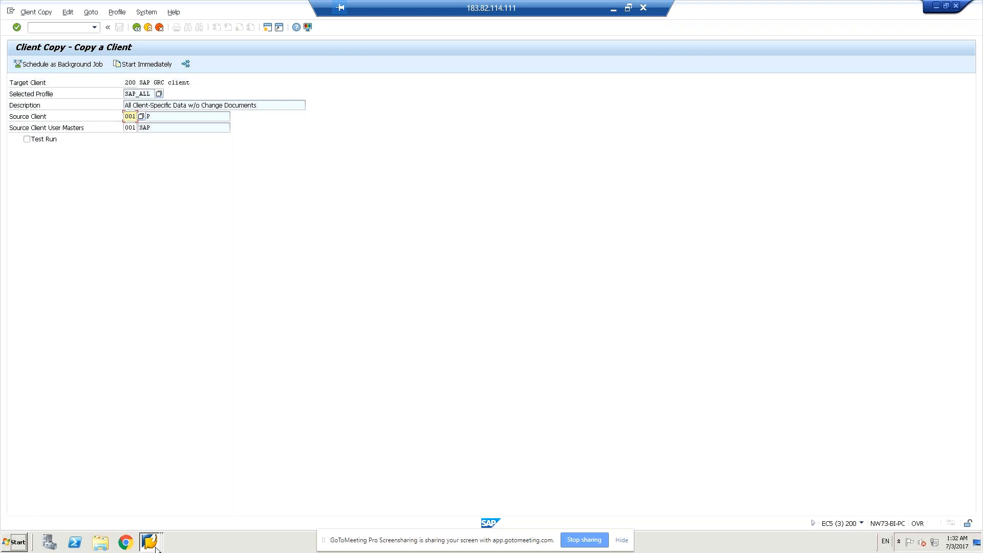
pyautogui.click(156, 547)
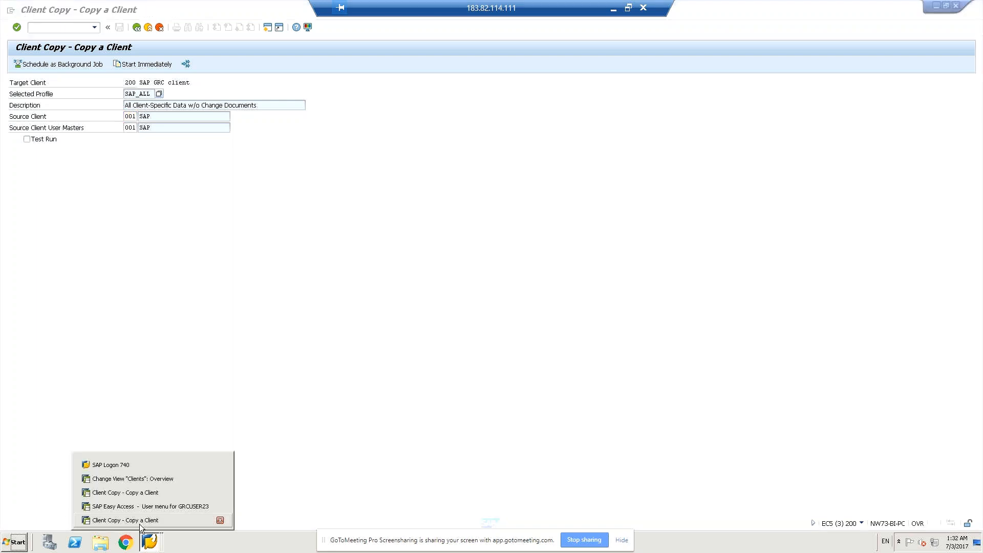
pyautogui.click(143, 496)
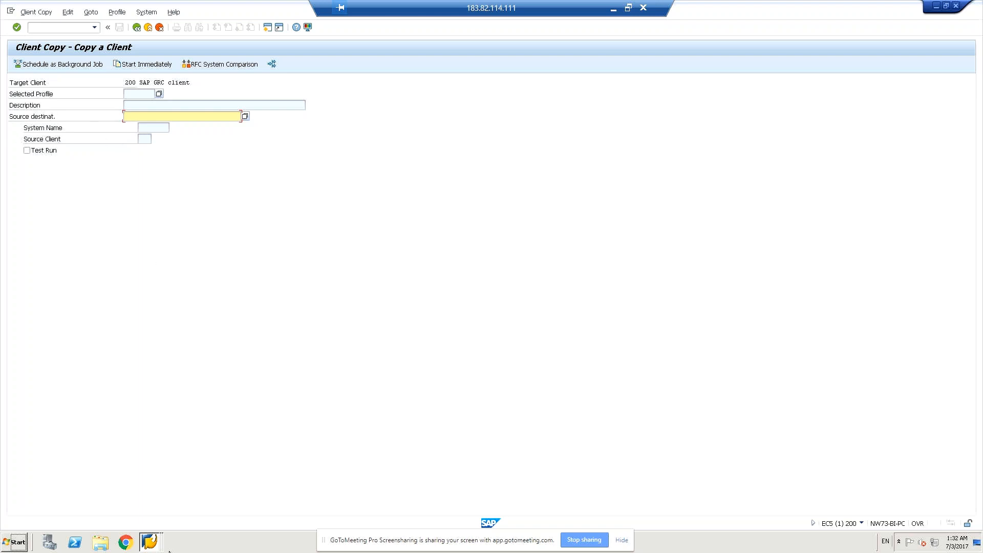
pyautogui.click(153, 541)
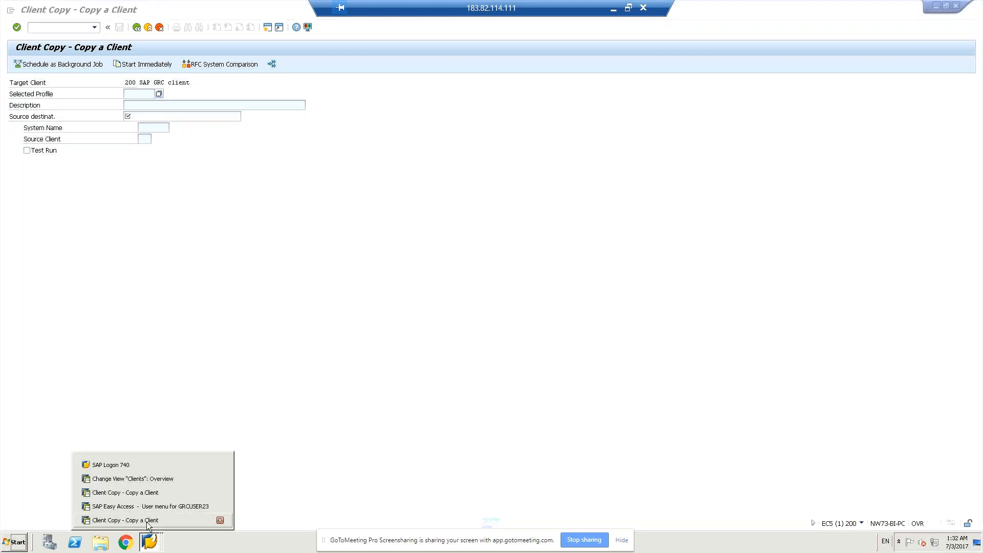
pyautogui.click(147, 521)
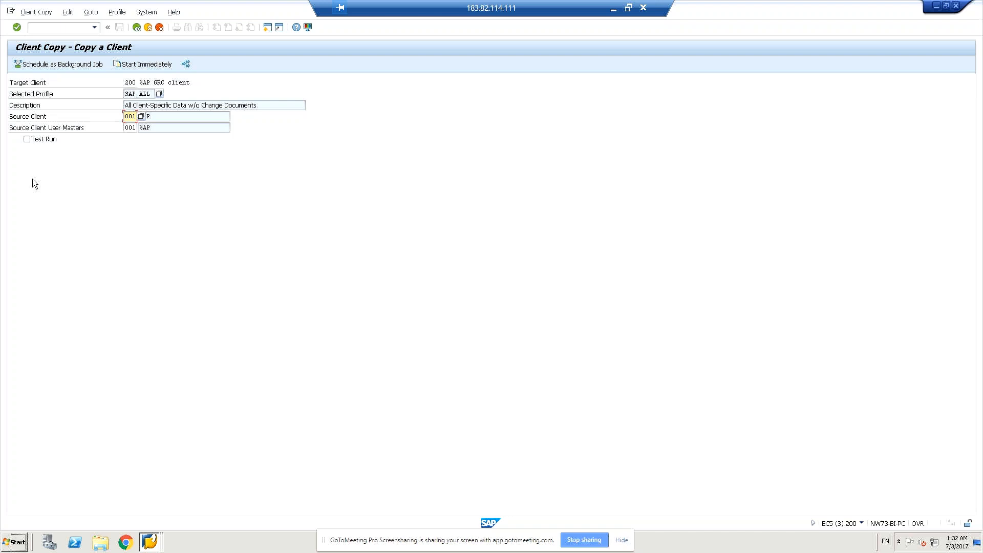
pyautogui.click(154, 544)
pyautogui.click(144, 519)
pyautogui.click(149, 545)
pyautogui.click(139, 493)
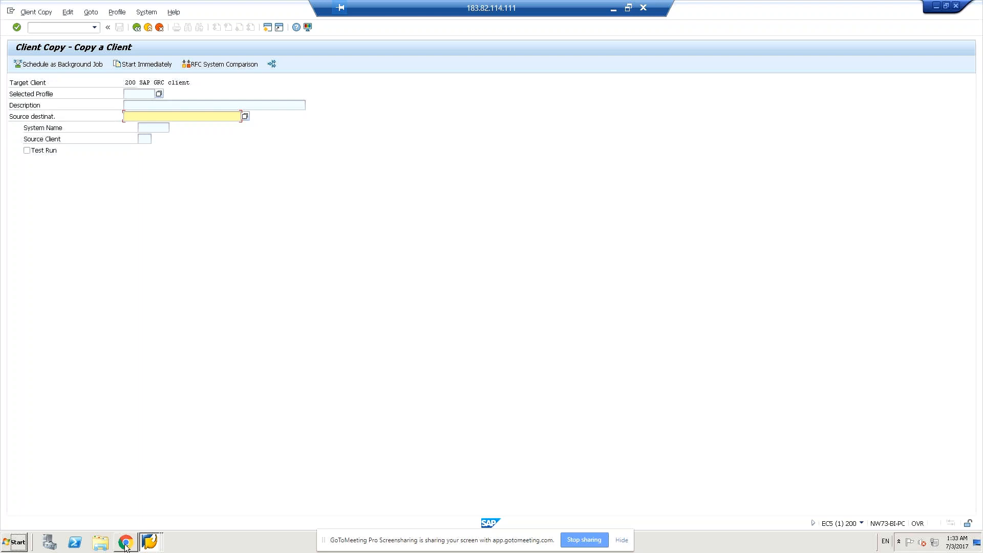
pyautogui.click(150, 542)
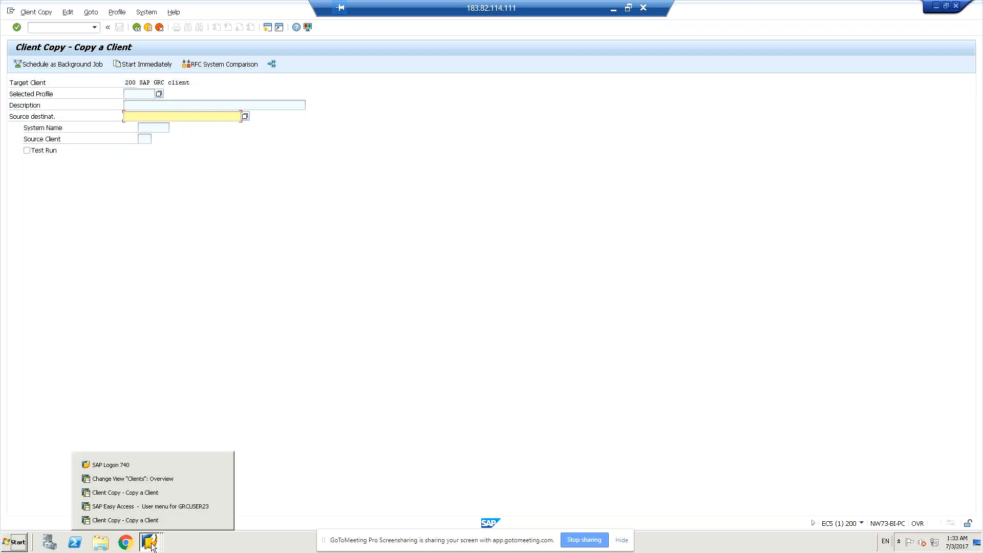
pyautogui.click(149, 495)
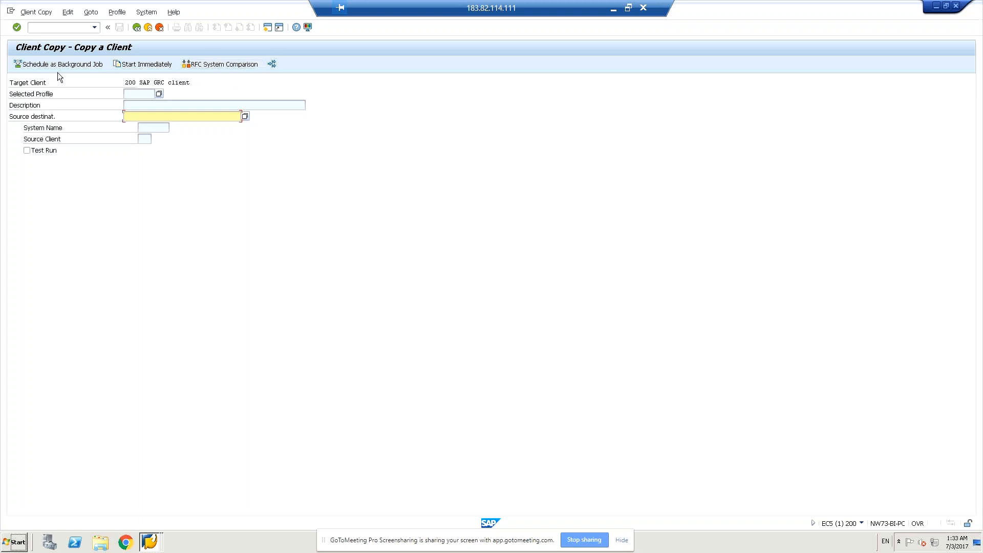
# - Examine the available copy profiles in the remote Client Copy session, then those in the local Client Copy session
pyautogui.click(160, 96)
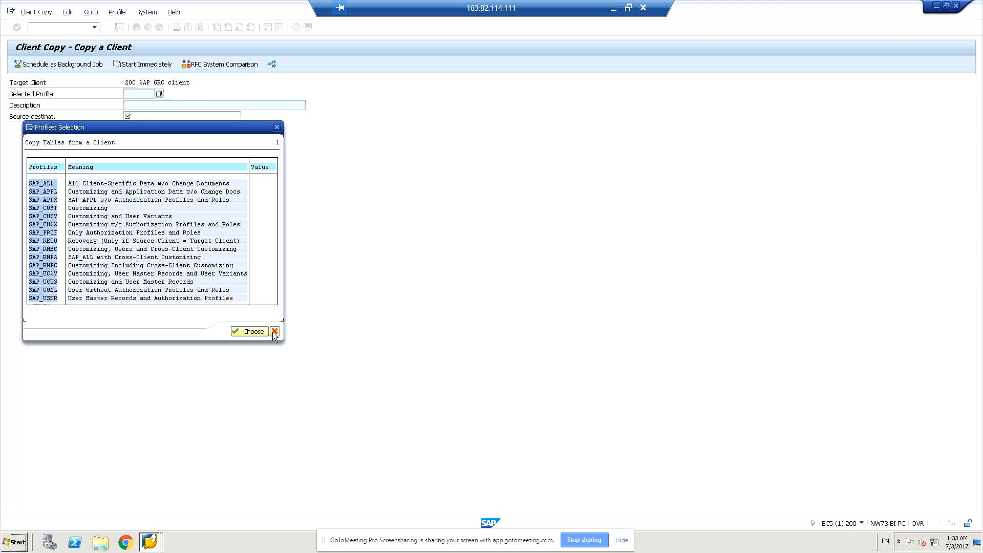
pyautogui.click(275, 331)
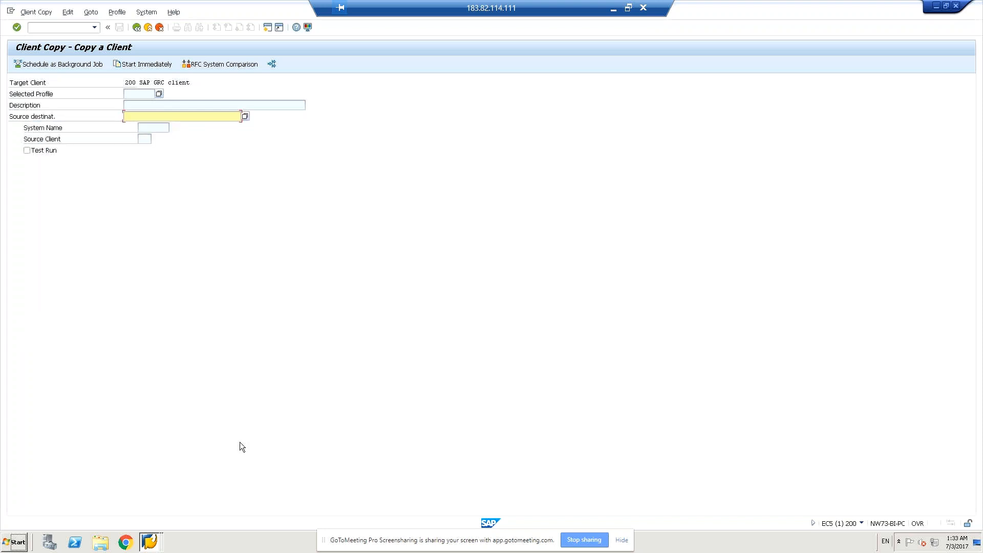
pyautogui.click(142, 544)
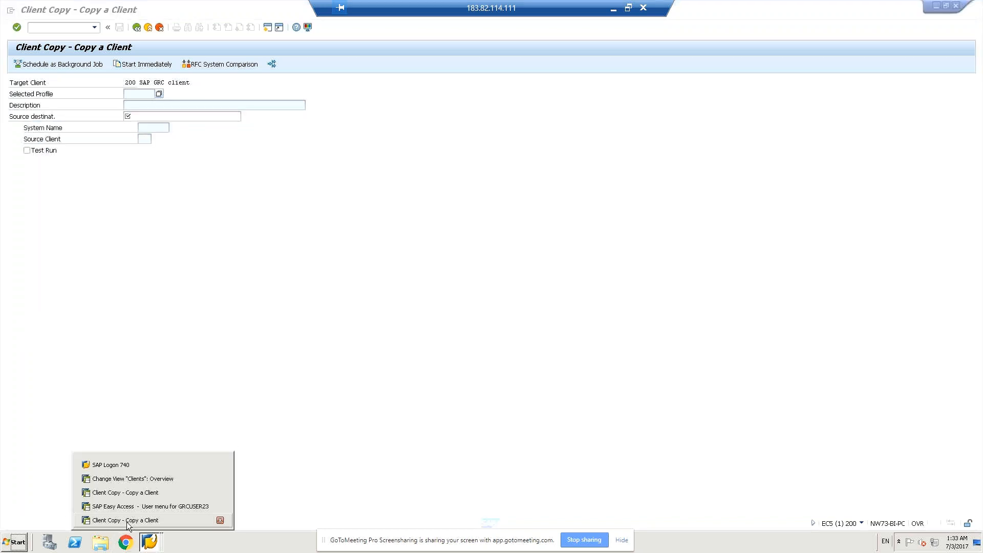
pyautogui.click(128, 520)
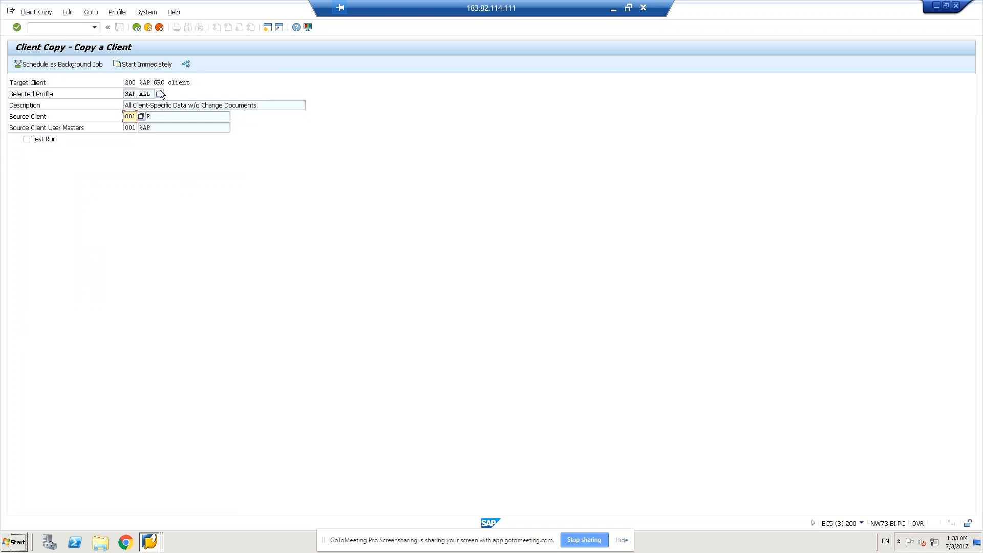
pyautogui.click(159, 93)
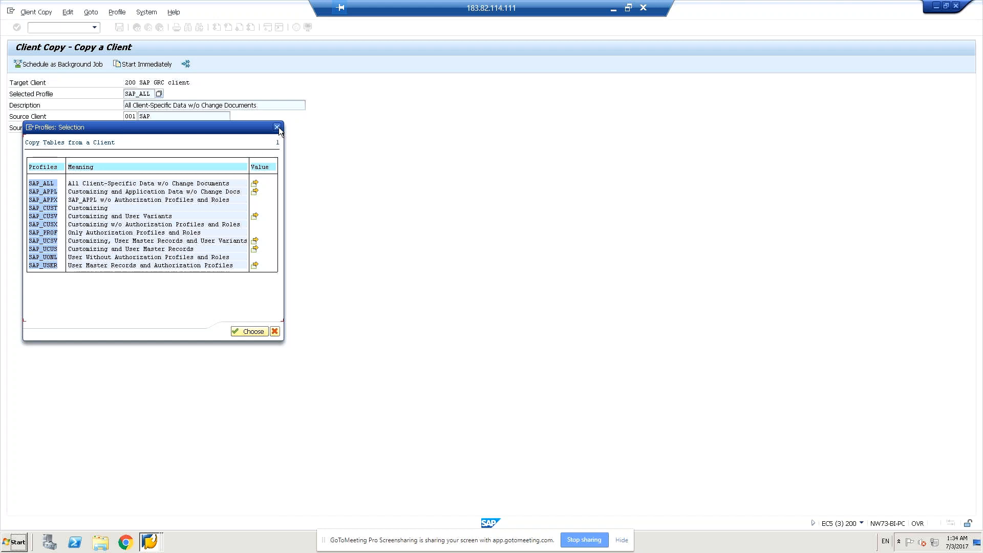
pyautogui.click(145, 542)
pyautogui.click(140, 524)
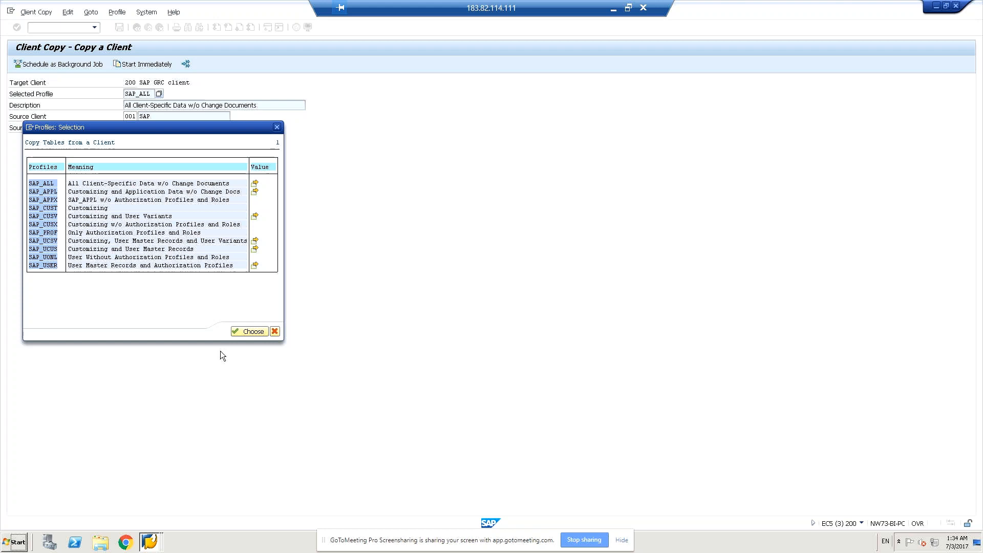
# - Choose the SAP_USER profile for user master records and authorization profiles in the local client copy
pyautogui.click(42, 200)
pyautogui.press('Down')
pyautogui.press('Down')
pyautogui.press('Down')
pyautogui.press('Down')
pyautogui.press('Down')
pyautogui.press('Down')
pyautogui.press('Down')
pyautogui.press('Down')
pyautogui.press('Up')
pyautogui.press('Up')
pyautogui.press('Up')
pyautogui.press('Up')
pyautogui.press('Up')
pyautogui.press('Up')
pyautogui.press('Up')
pyautogui.press('Up')
pyautogui.press('Up')
pyautogui.press('Up')
pyautogui.press('Up')
pyautogui.press('Up')
pyautogui.press('Up')
pyautogui.press('Up')
pyautogui.press('Up')
pyautogui.click(253, 332)
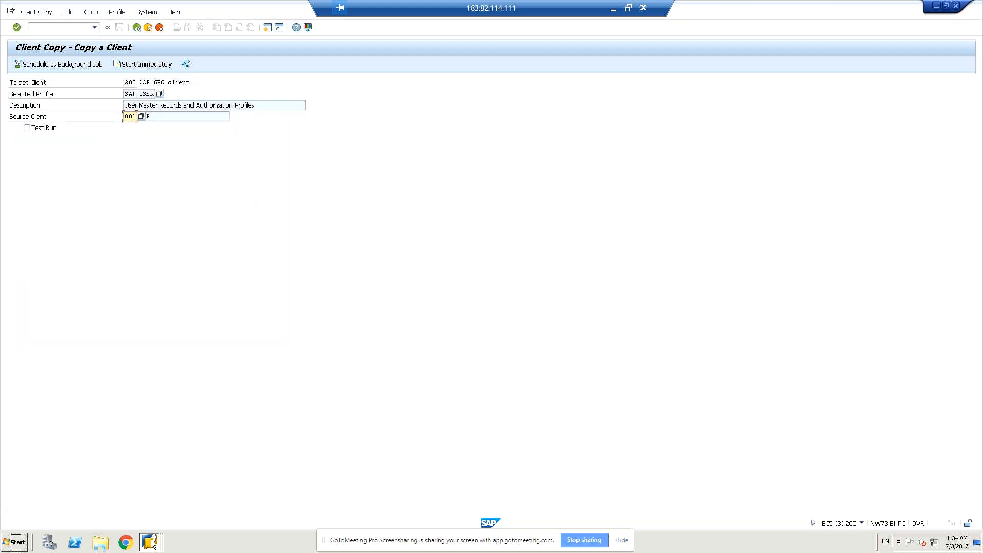
# - Examine the profiles offered in the local Client Copy session, such as SAP_UONL, SAP_APPX and SAP_CUST, and close the list
pyautogui.click(150, 542)
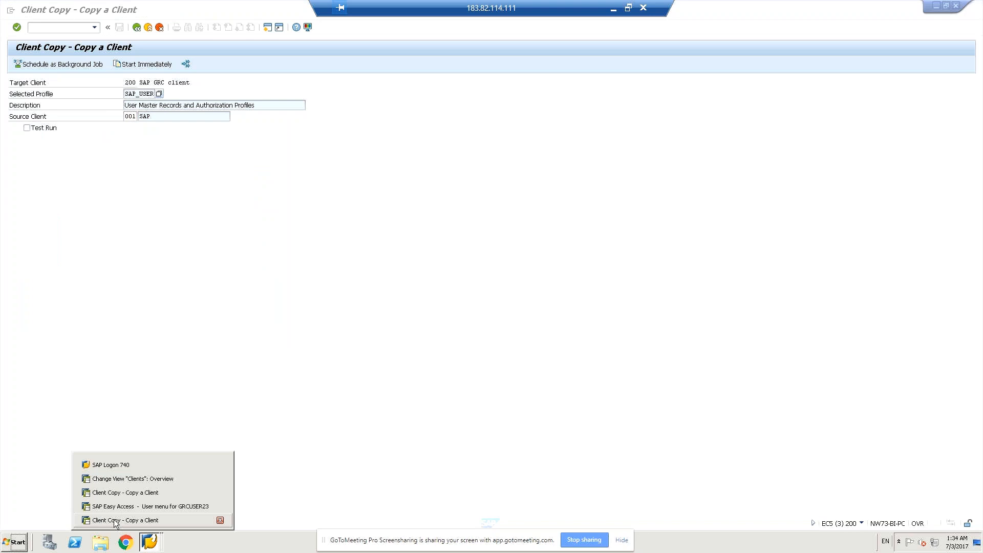
pyautogui.click(117, 521)
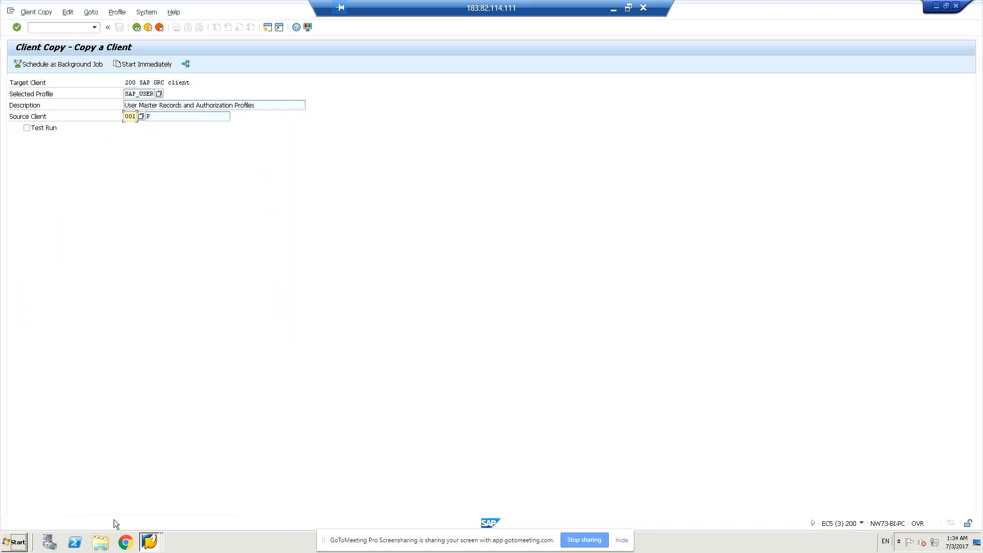
pyautogui.click(160, 94)
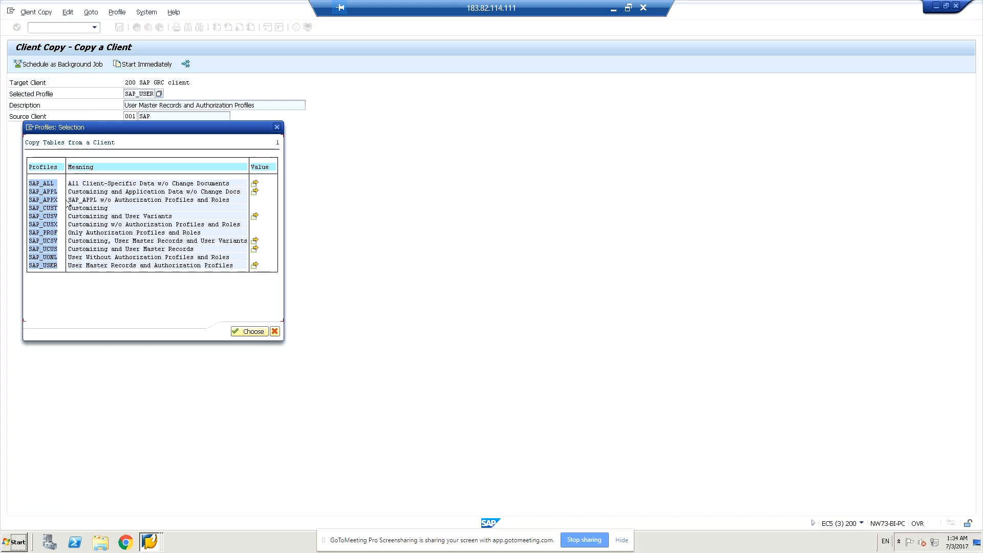
pyautogui.click(151, 540)
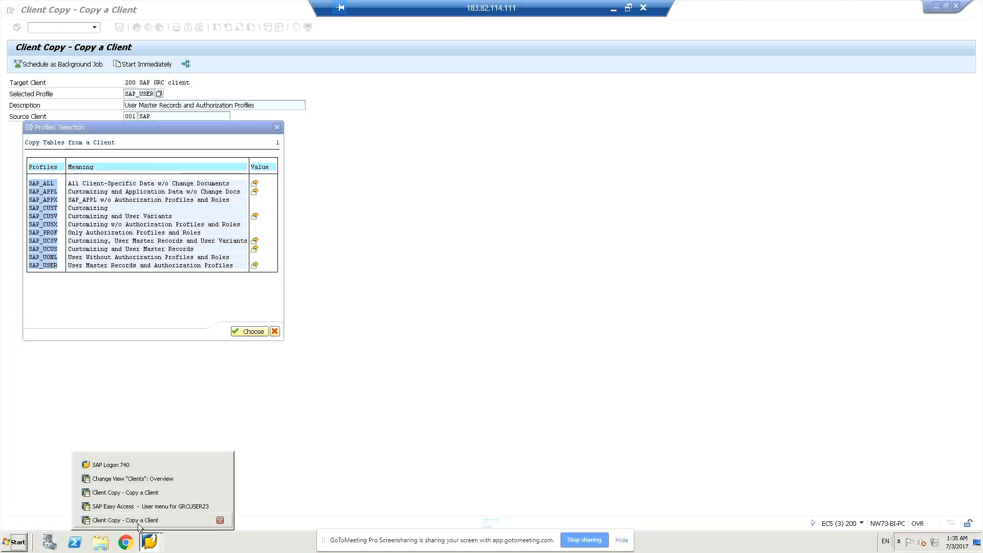
pyautogui.click(138, 521)
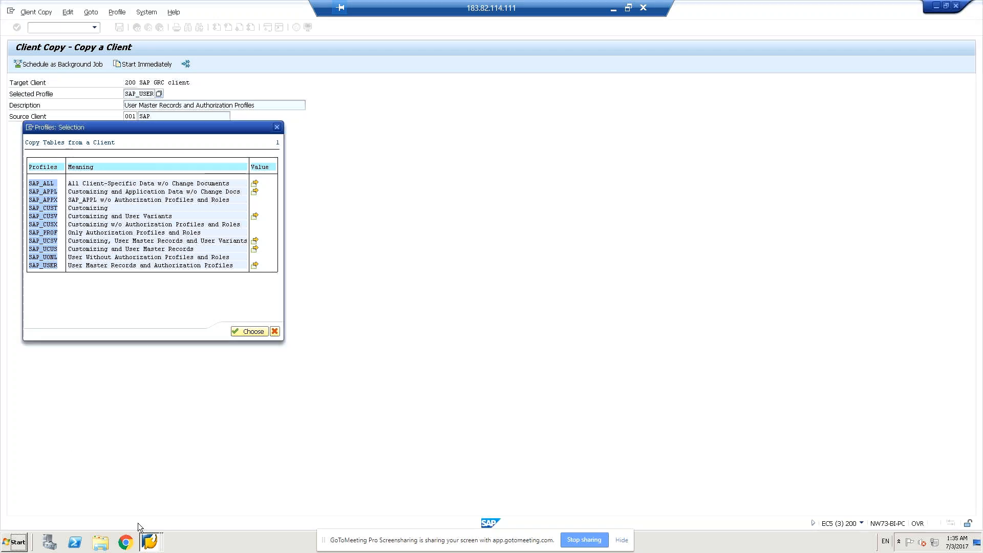
pyautogui.click(117, 259)
pyautogui.click(45, 200)
pyautogui.click(45, 208)
pyautogui.click(276, 127)
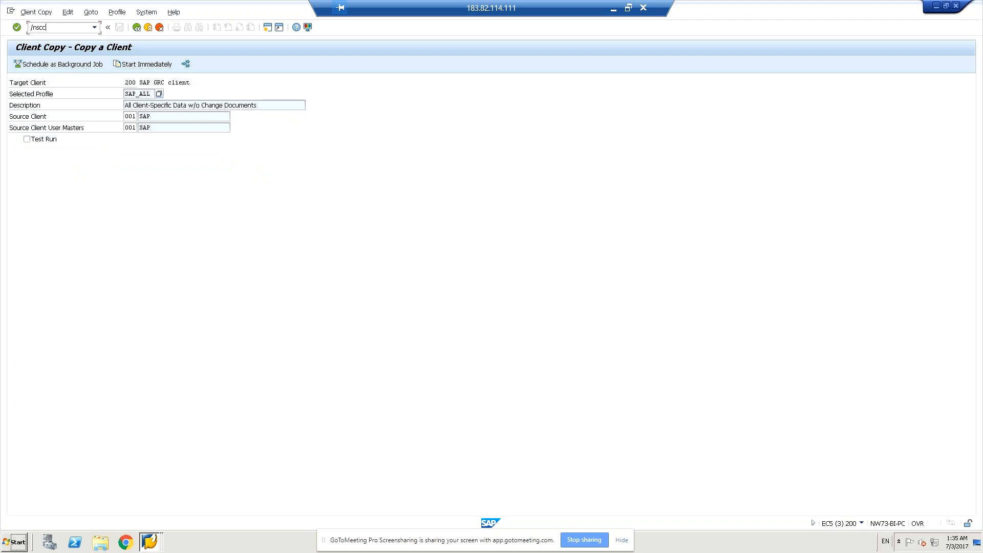
# - Clear the unfinished transaction command and return to the remote Client Copy session to check its profile selection
pyautogui.press('BackSpace')
pyautogui.press('BackSpace')
pyautogui.press('BackSpace')
pyautogui.press('BackSpace')
pyautogui.click(150, 539)
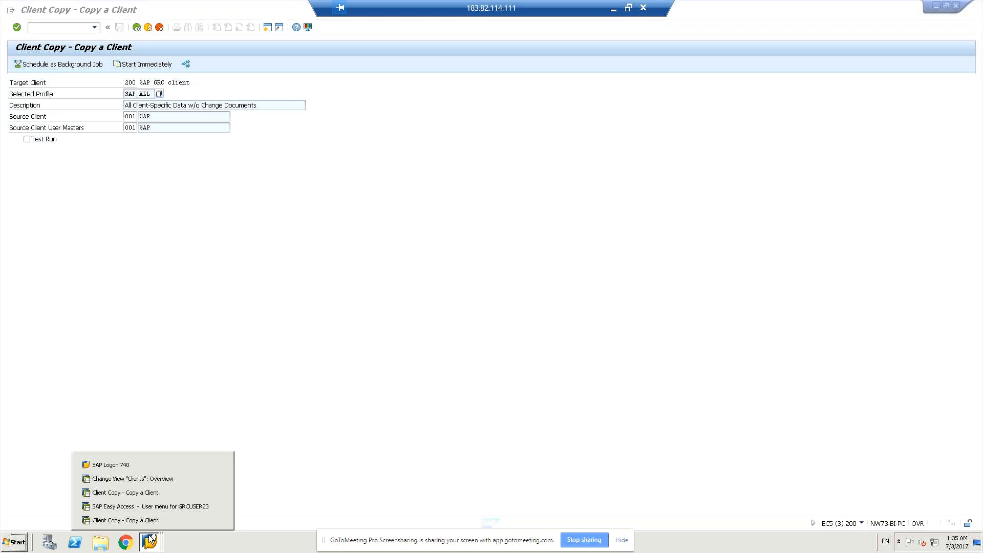
pyautogui.click(133, 493)
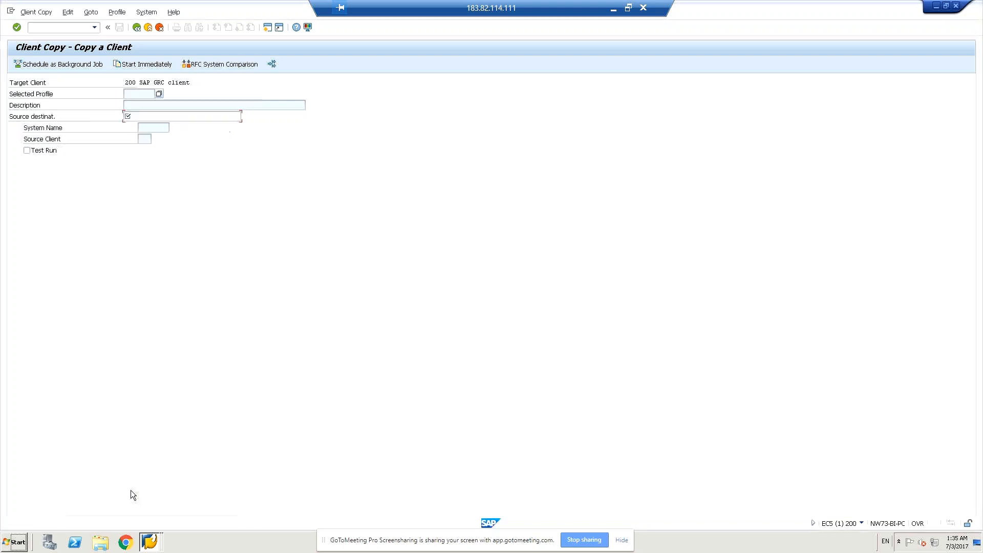
pyautogui.click(158, 94)
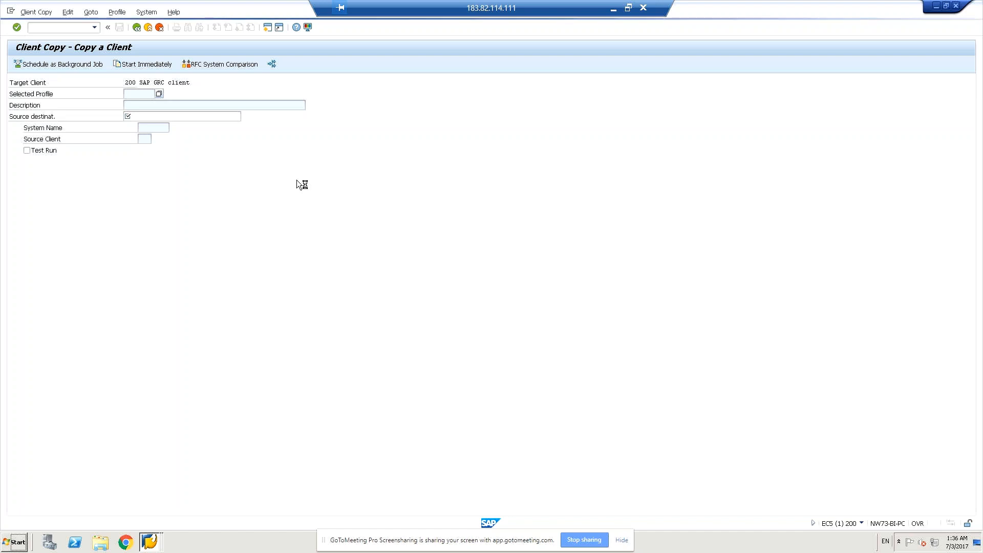
pyautogui.click(150, 543)
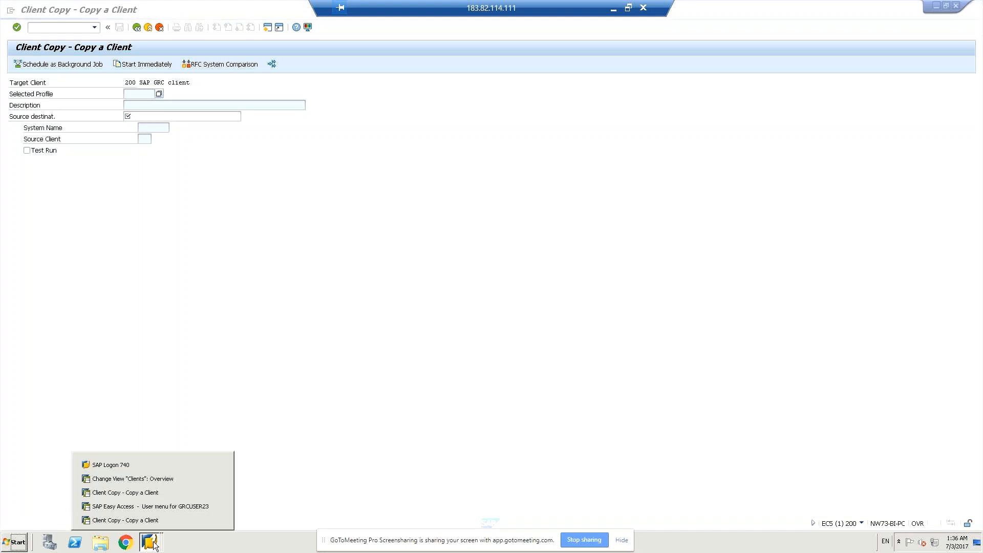
pyautogui.click(141, 495)
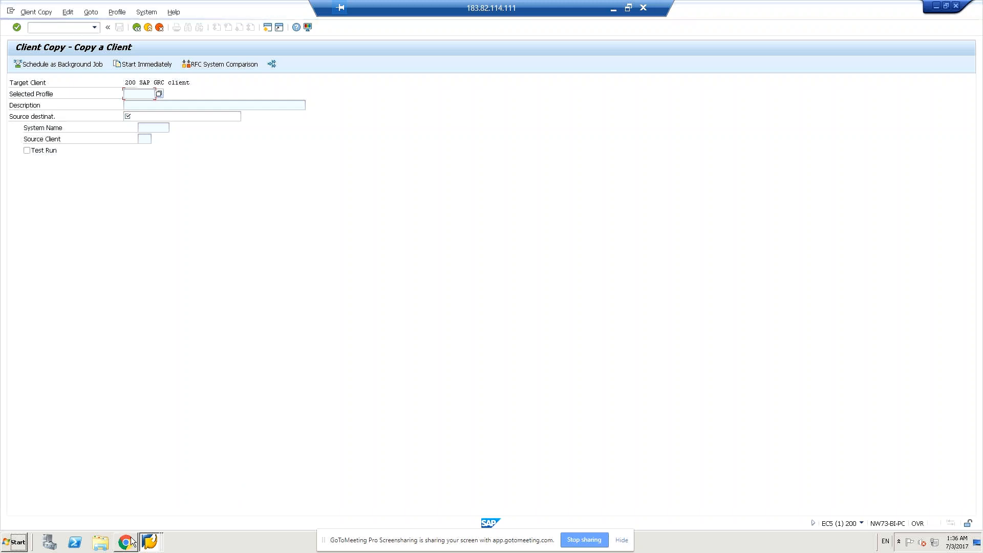
# - Log on to GRC10 client 200 again with the user name and account password, continuing without ending the other logons
pyautogui.click(152, 544)
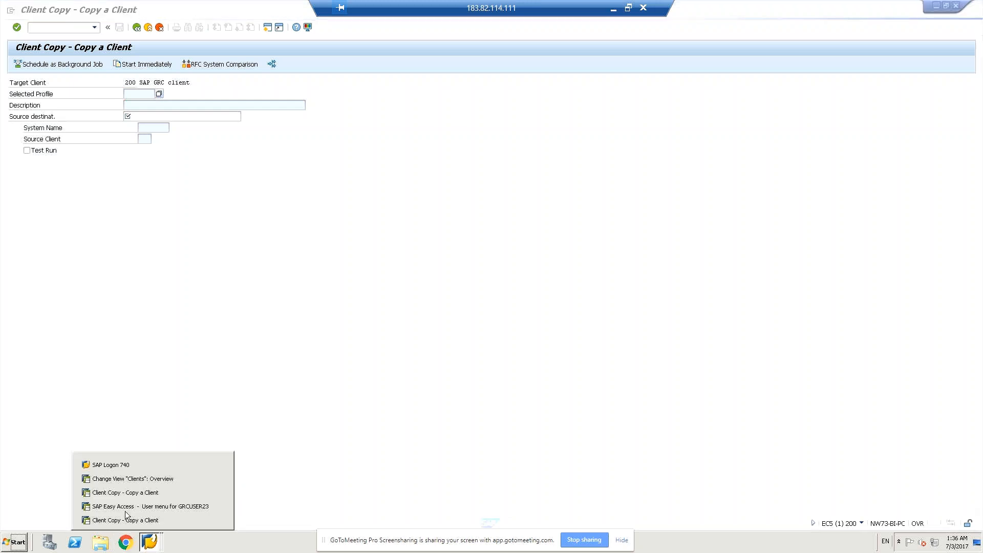
pyautogui.click(127, 465)
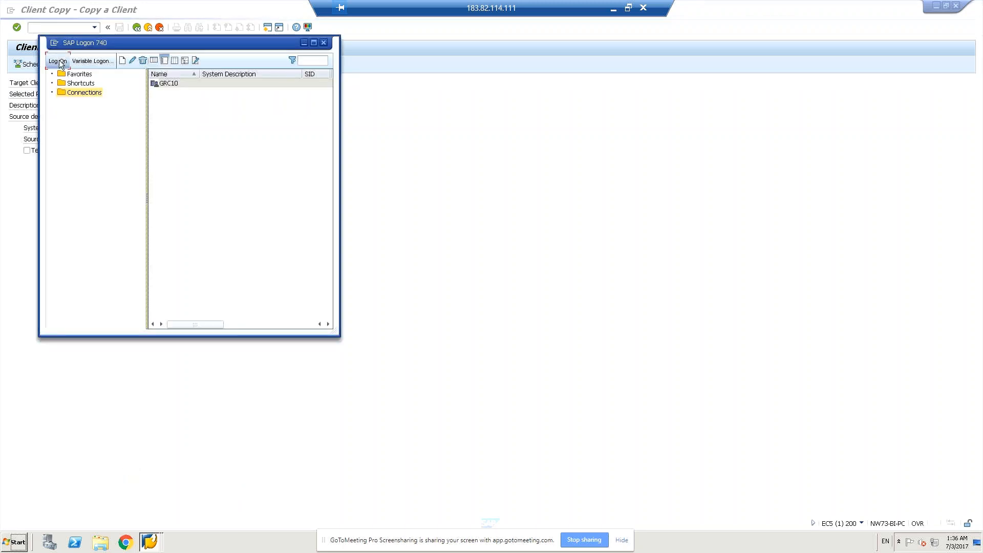
pyautogui.click(60, 62)
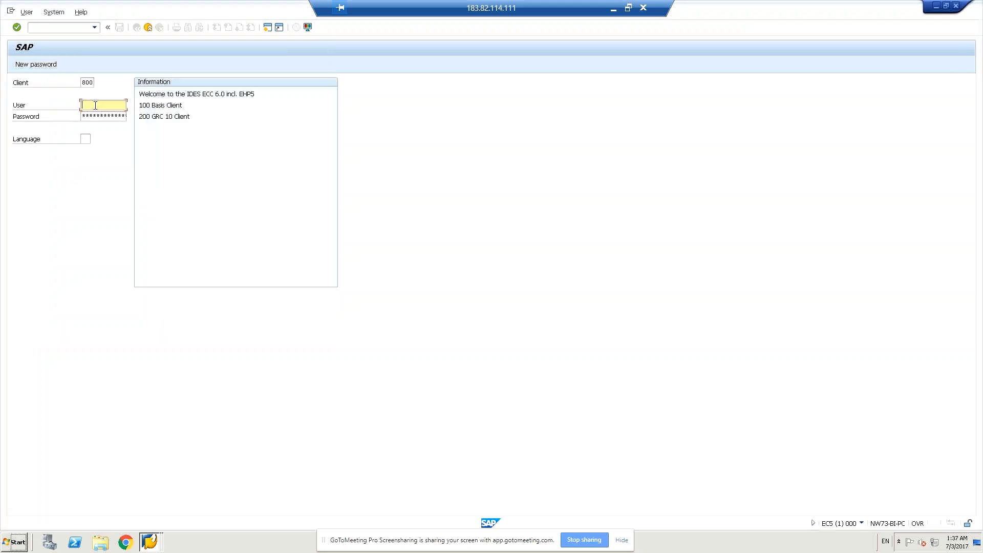
pyautogui.write('gr')
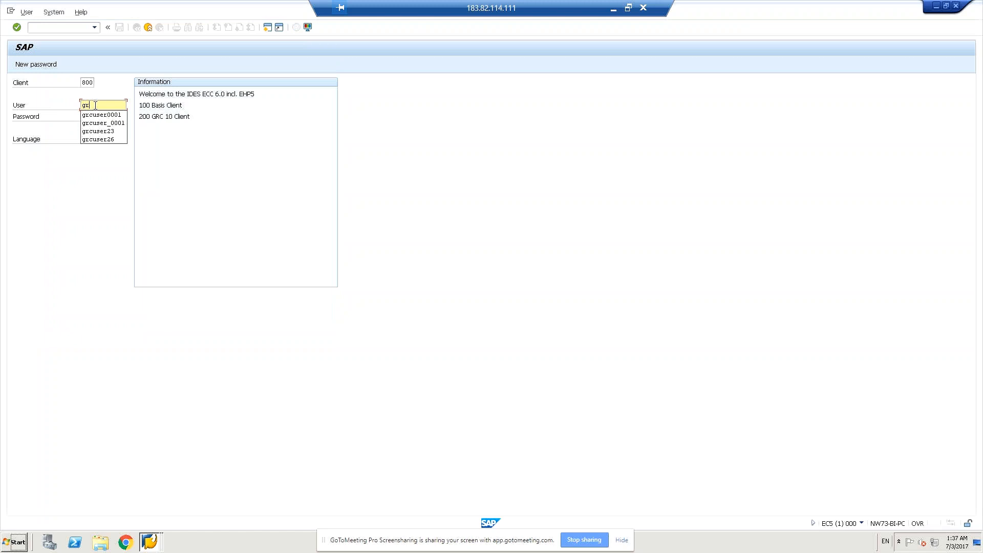
pyautogui.click(98, 131)
pyautogui.click(87, 82)
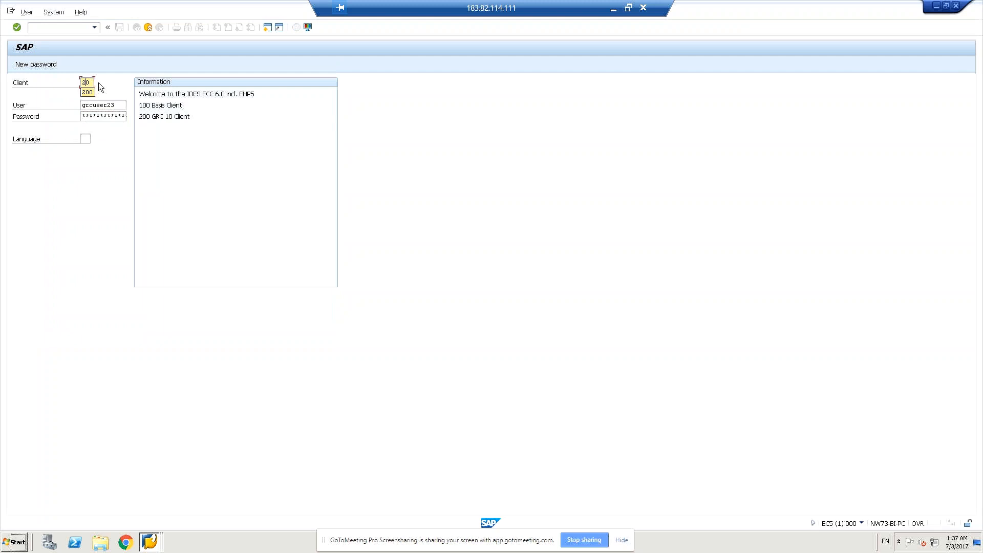
pyautogui.click(104, 115)
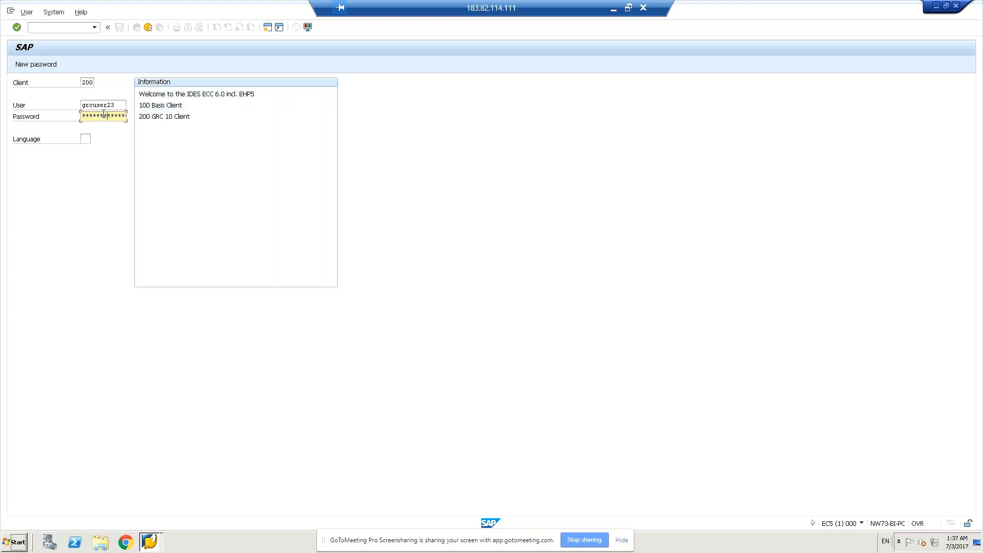
pyautogui.press('Return')
pyautogui.click(46, 313)
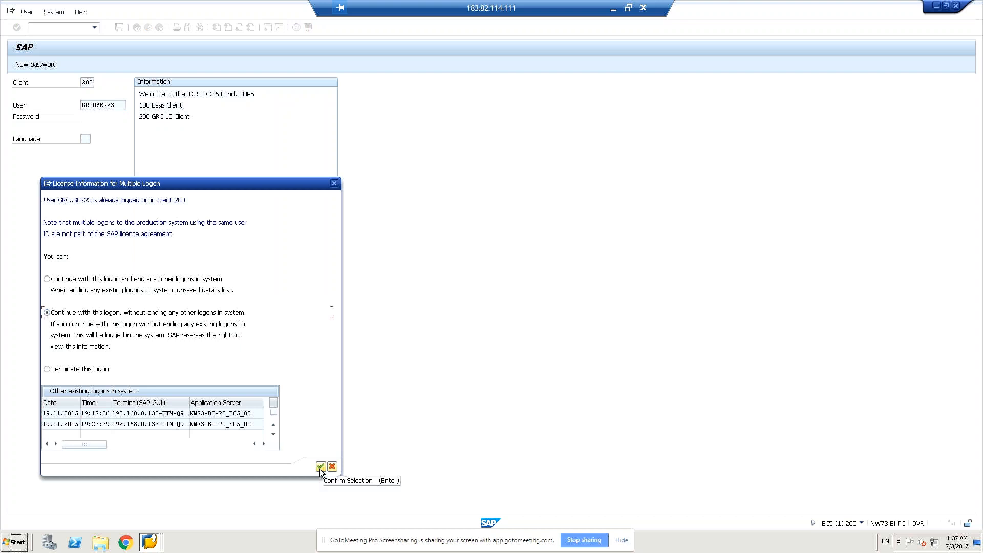
pyautogui.click(320, 467)
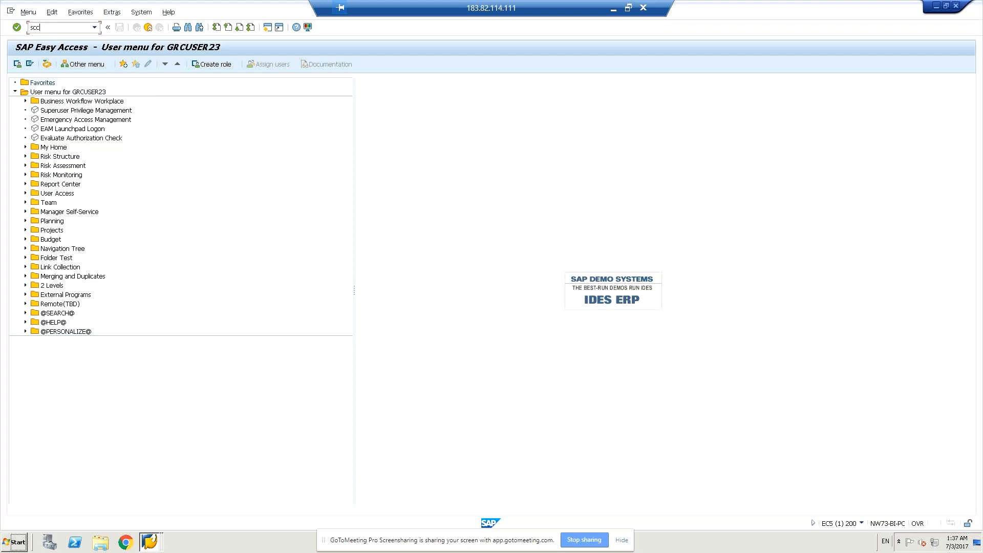
# - Open the remote client copy with transaction SCC9 and choose the SAP_USER profile for user master records and authorization profiles
pyautogui.write('9')
pyautogui.press('Return')
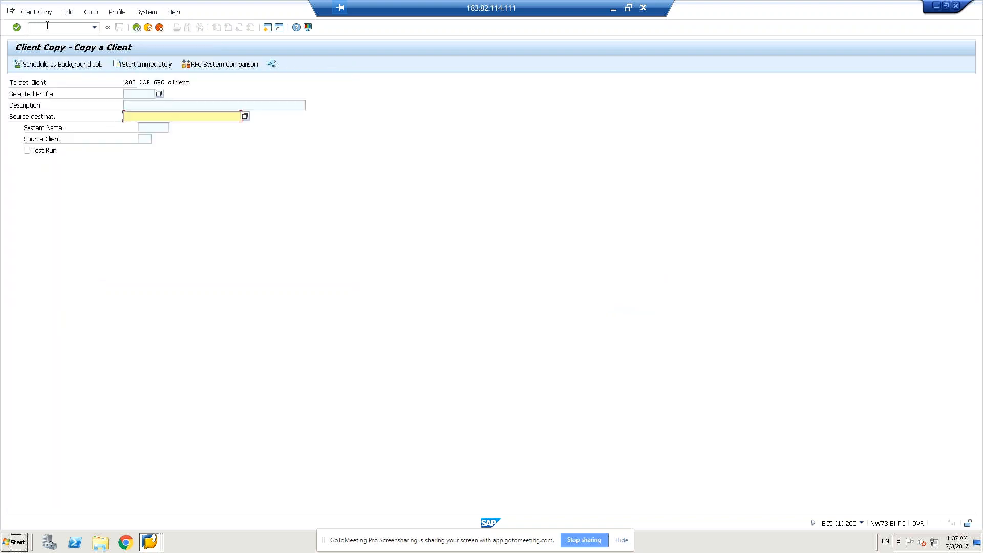
pyautogui.click(160, 94)
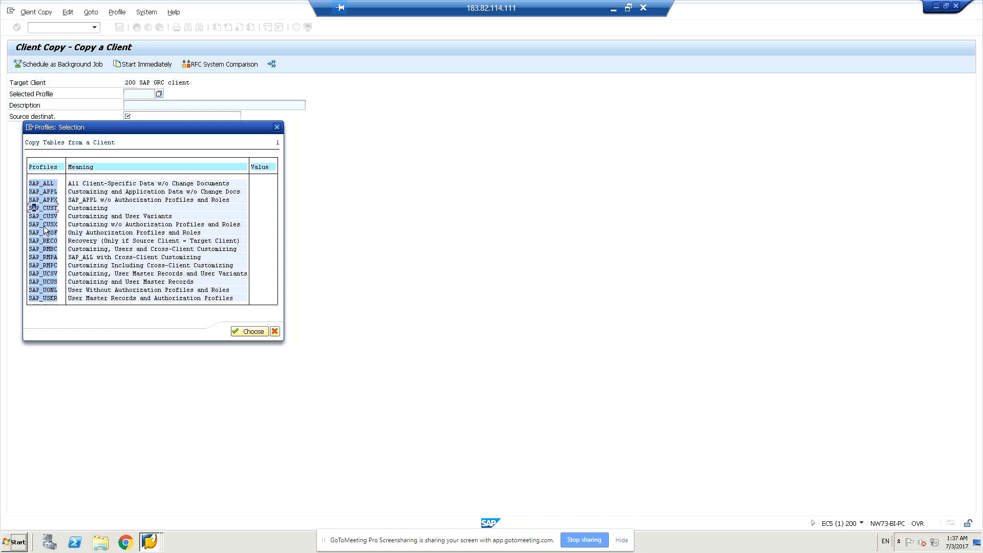
pyautogui.click(33, 241)
pyautogui.click(45, 297)
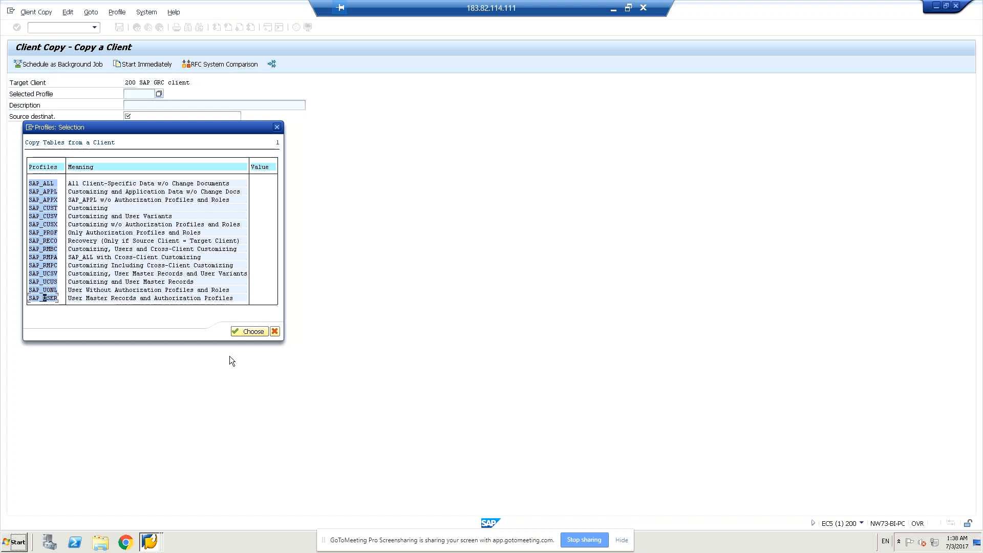
pyautogui.click(248, 332)
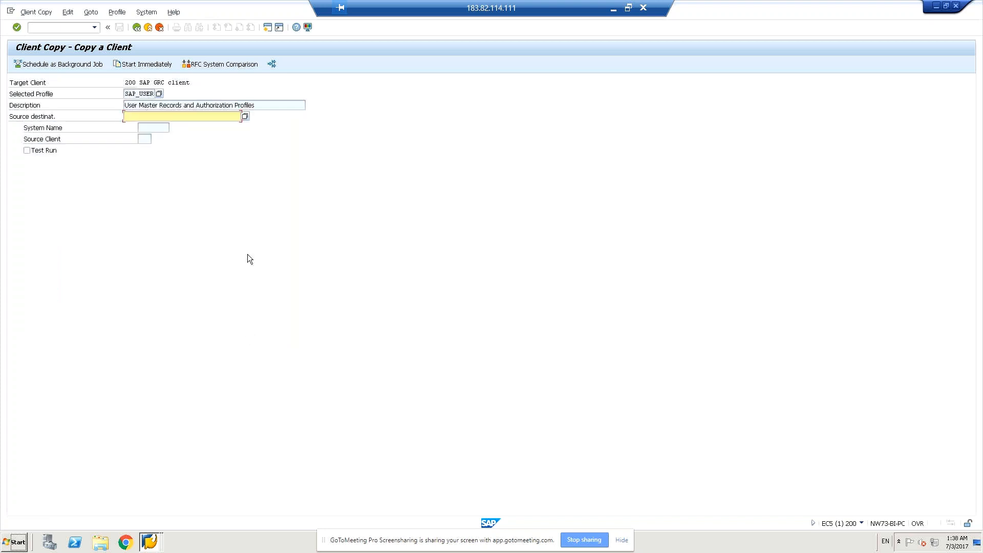
# - Examine the available source destinations without choosing one, and open the Configuration of RFC Connections transaction
pyautogui.click(245, 117)
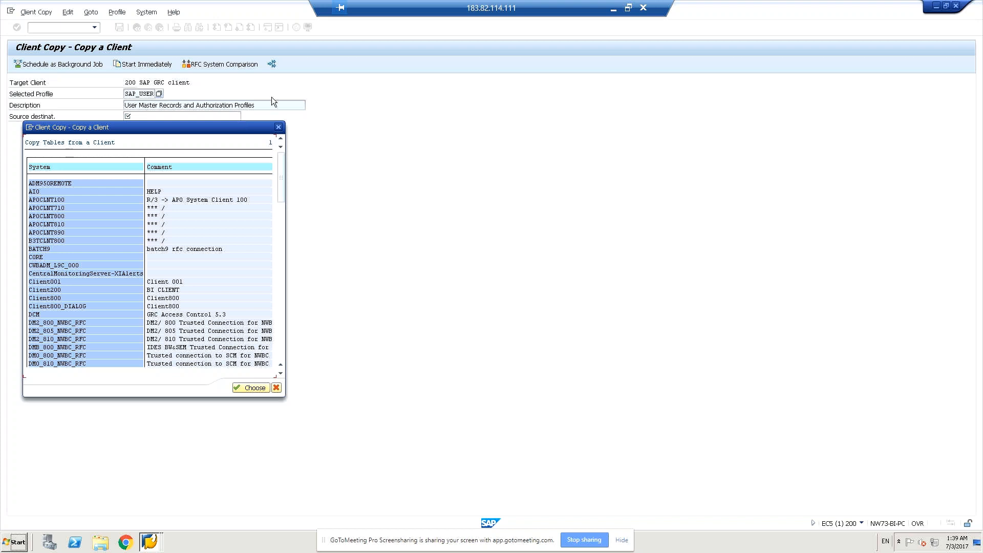
pyautogui.click(277, 388)
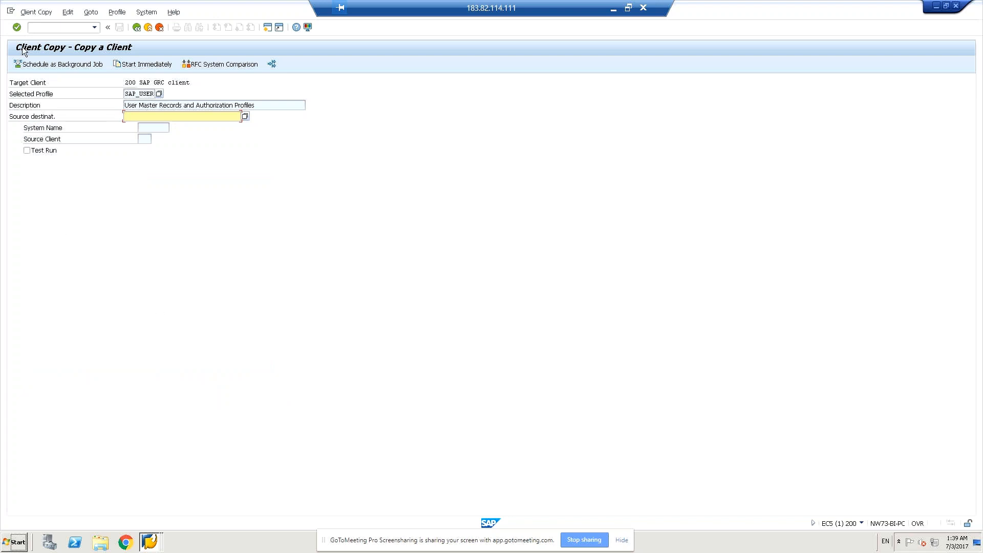
pyautogui.click(46, 28)
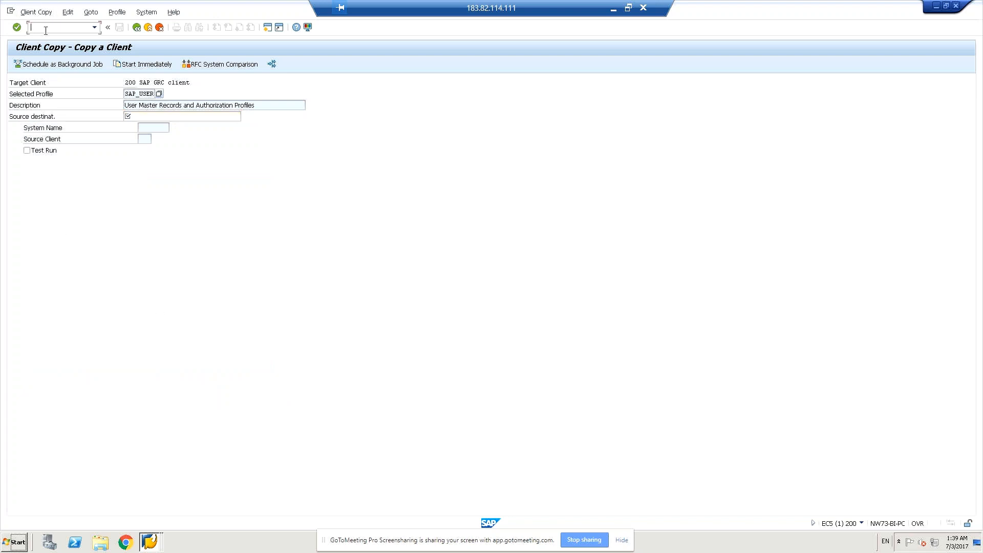
pyautogui.write('/nsm59')
pyautogui.press('Return')
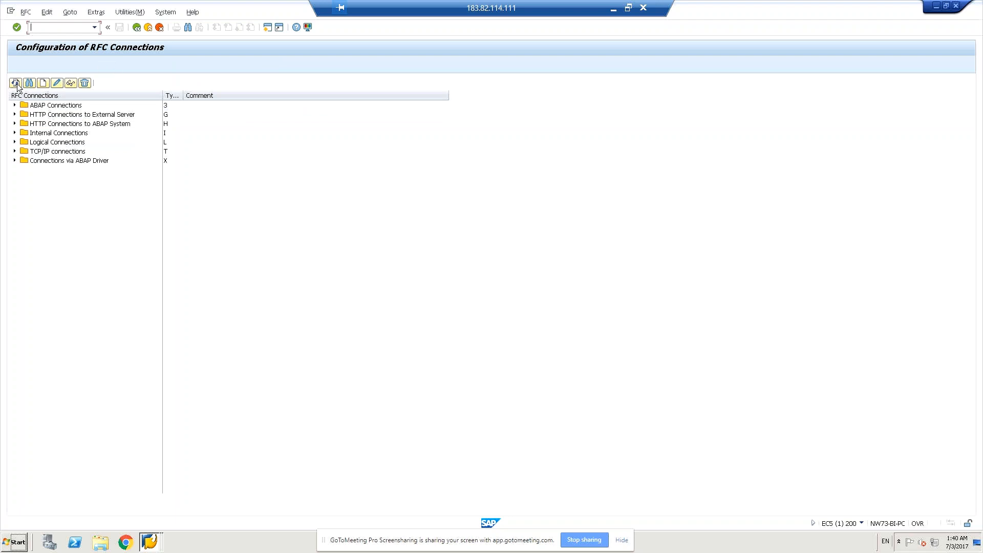
# - Start a new RFC destination and name it "connection to 200" followed by the person's first name
pyautogui.click(46, 86)
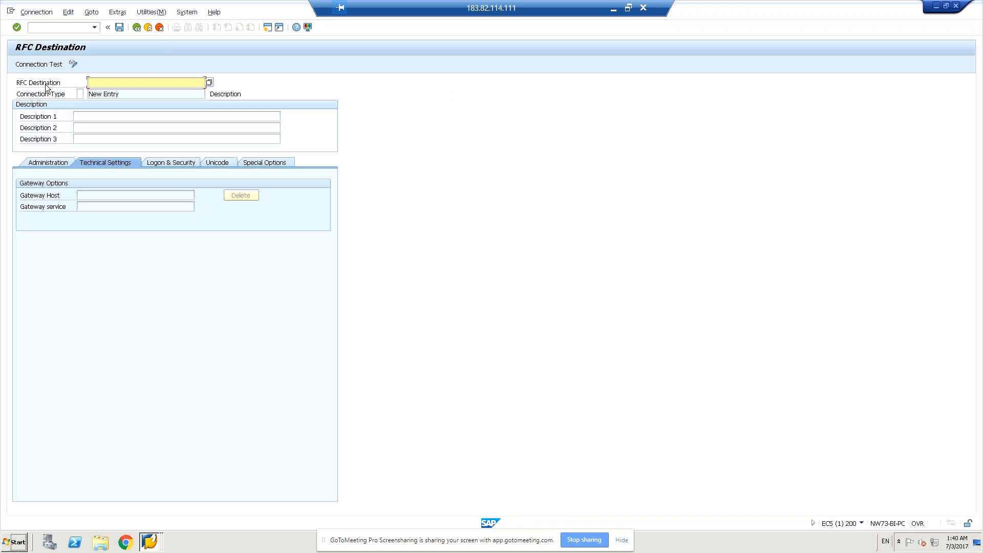
pyautogui.click(208, 83)
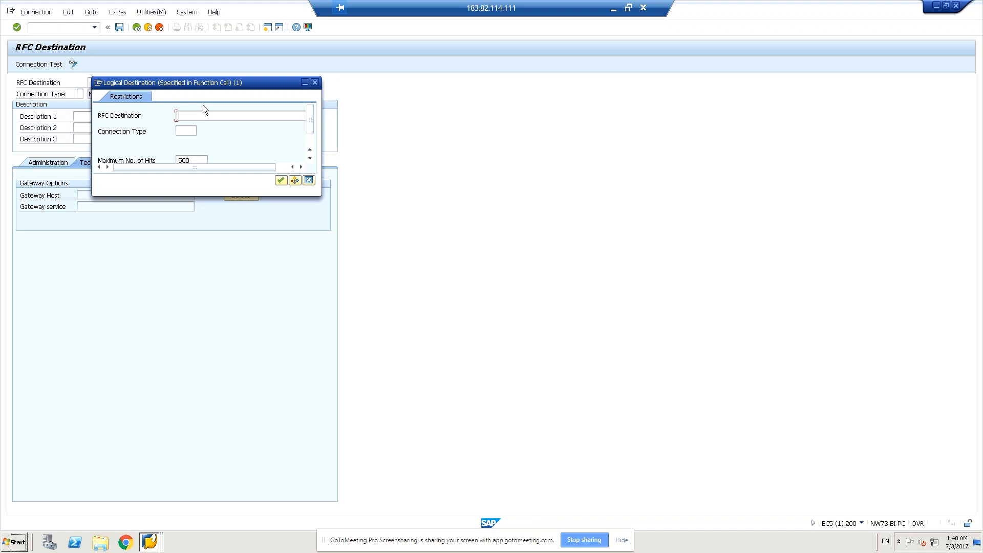
pyautogui.click(309, 180)
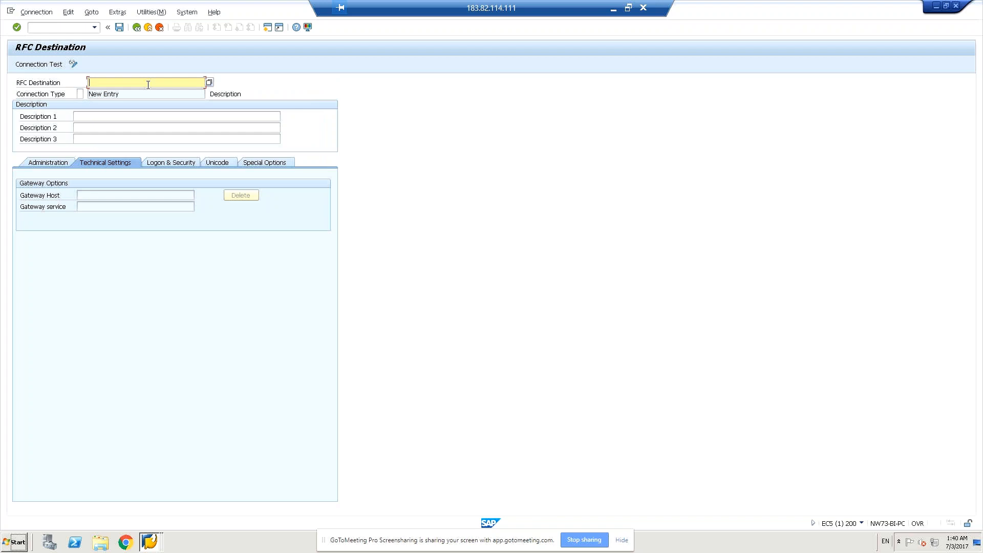
pyautogui.write('CC')
pyautogui.press('BackSpace')
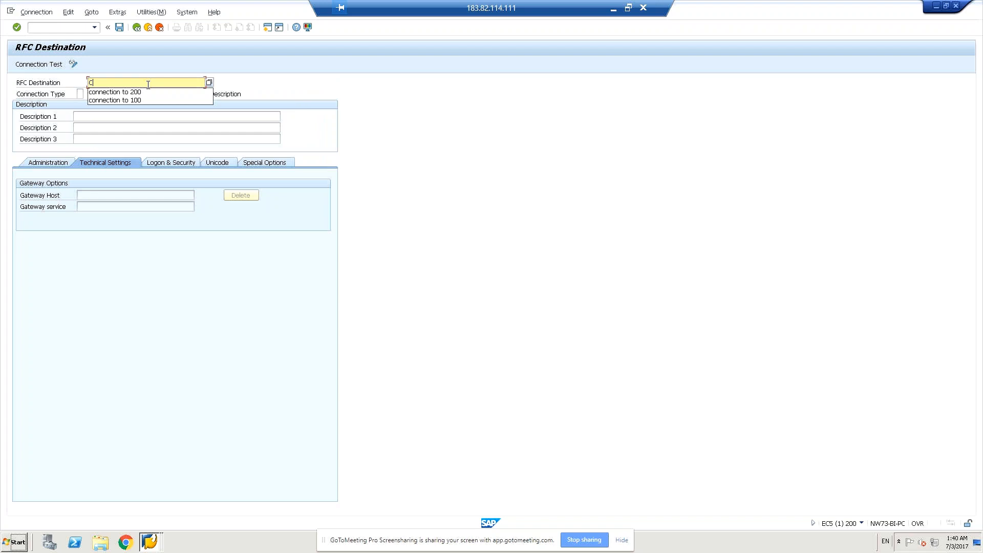
pyautogui.press('Down')
pyautogui.press('Return')
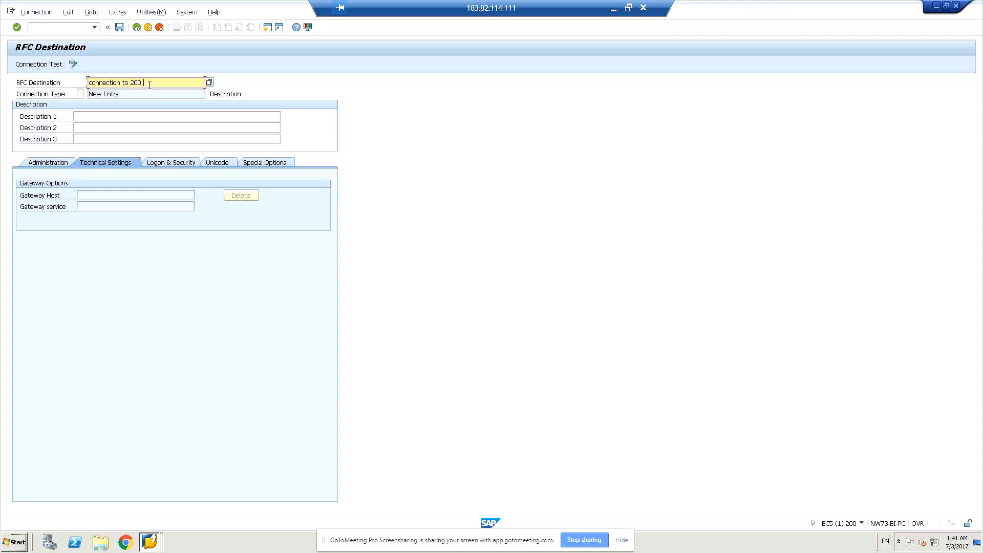
pyautogui.write('Shakir')
pyautogui.click(140, 95)
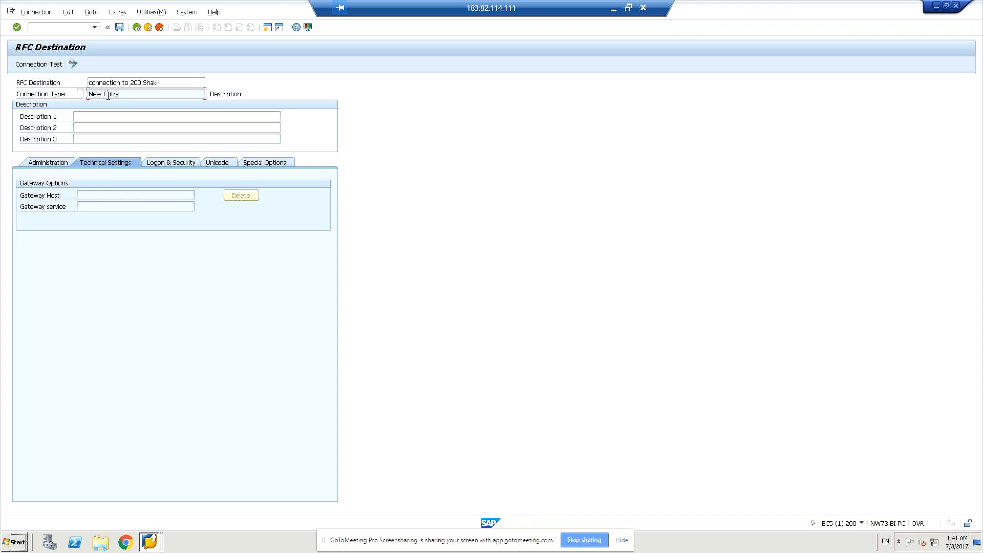
# - Set the new RFC destination's connection type to 3 (ABAP Connection) and save the destination
pyautogui.press('Return')
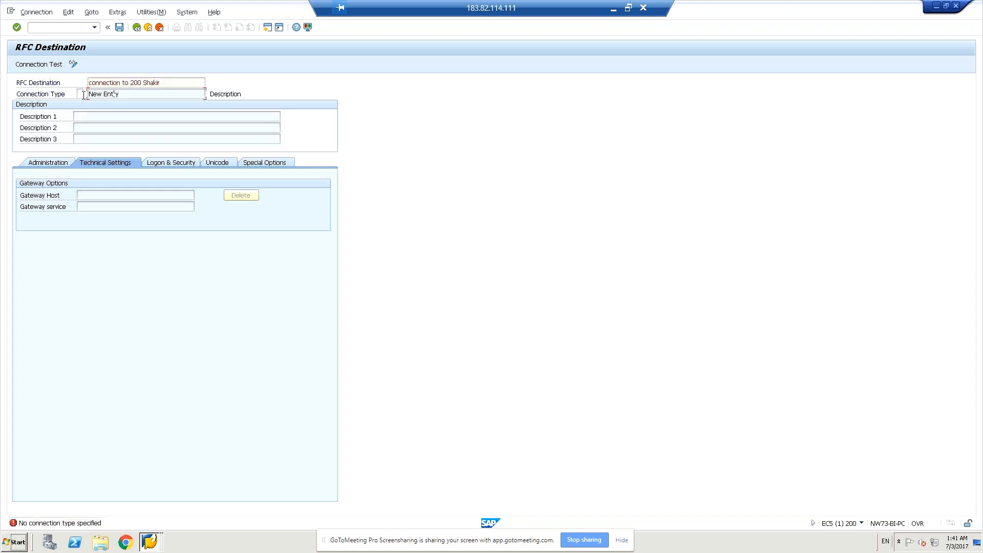
pyautogui.click(81, 94)
pyautogui.write('3')
pyautogui.click(143, 90)
pyautogui.click(121, 27)
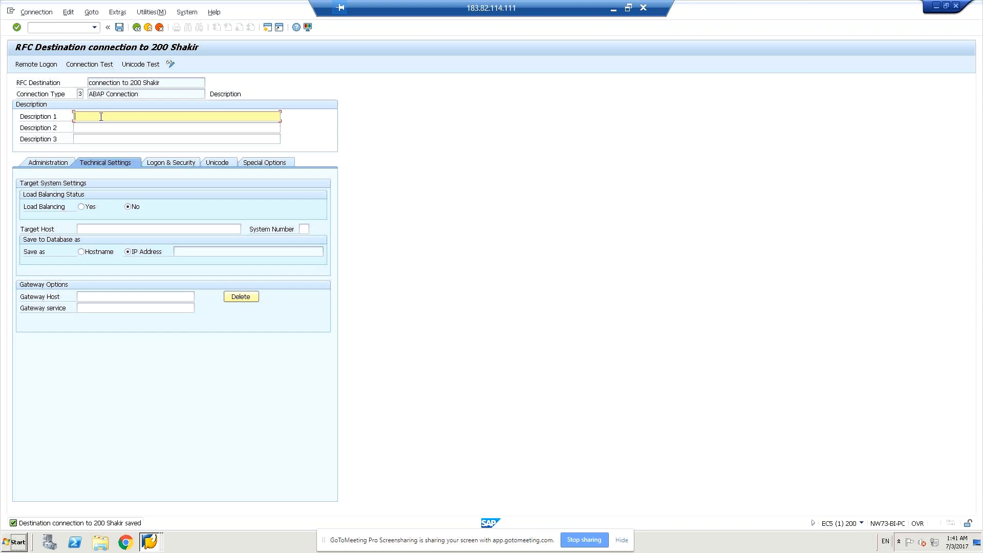
# - Enter "Remote client copy purpose" as the first description line of the RFC destination
pyautogui.write('Remote client copy purpose')
pyautogui.click(174, 129)
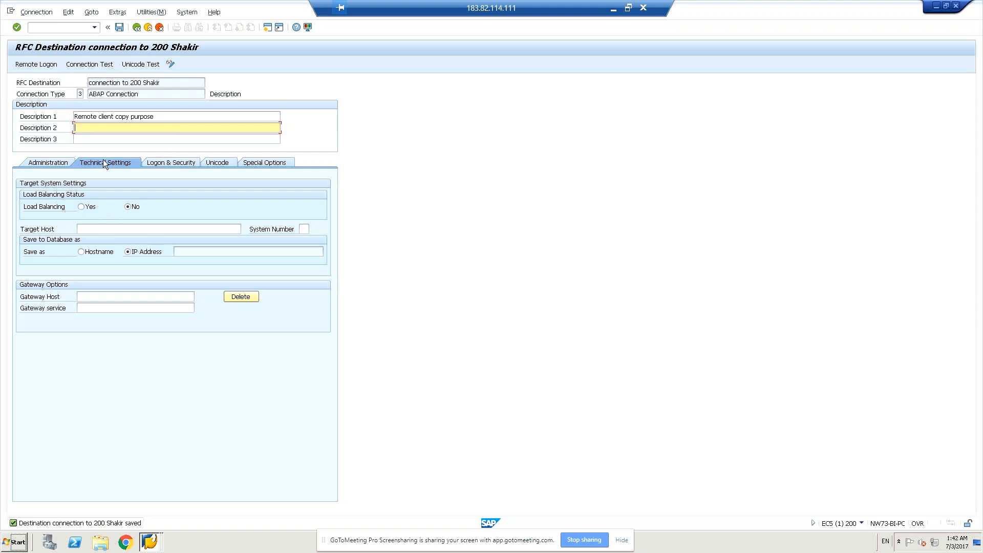
# - Set the target host to nw73-bi-pc and the system number to 00, and save the RFC destination
pyautogui.click(107, 230)
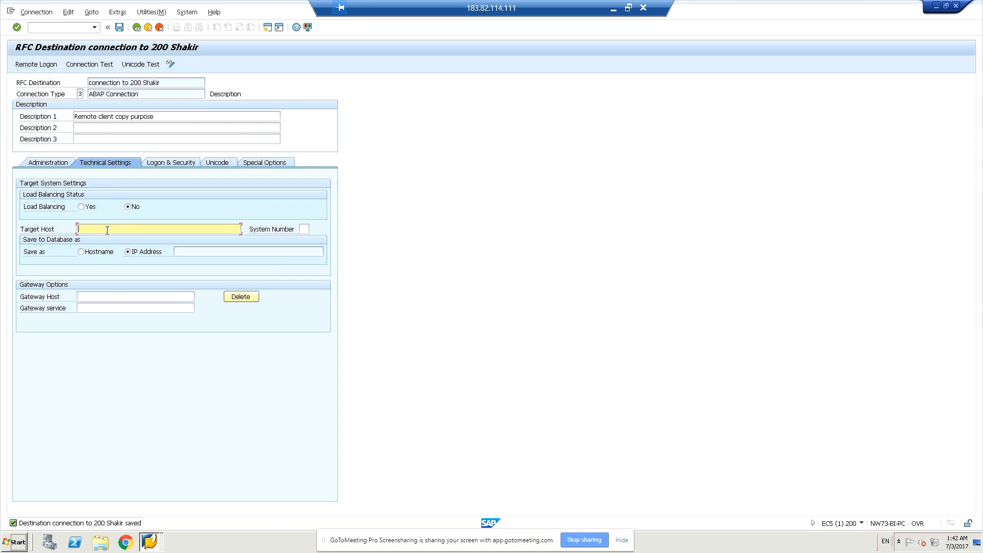
pyautogui.write('nw')
pyautogui.write('73-bi-pc')
pyautogui.click(303, 229)
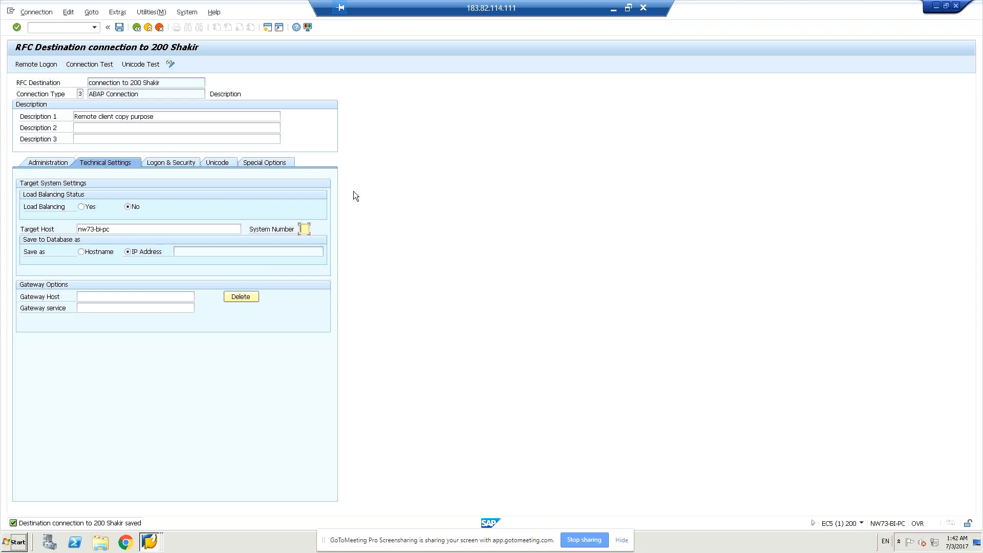
pyautogui.write('00')
pyautogui.click(283, 254)
pyautogui.click(121, 27)
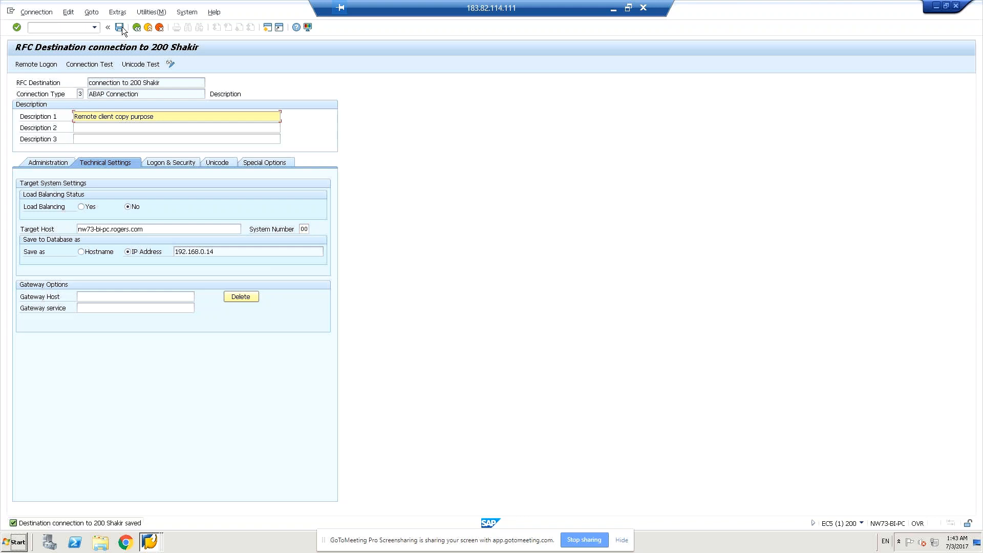
# - Look at the system entries in SAP Logon and return to the RFC destination
pyautogui.click(148, 542)
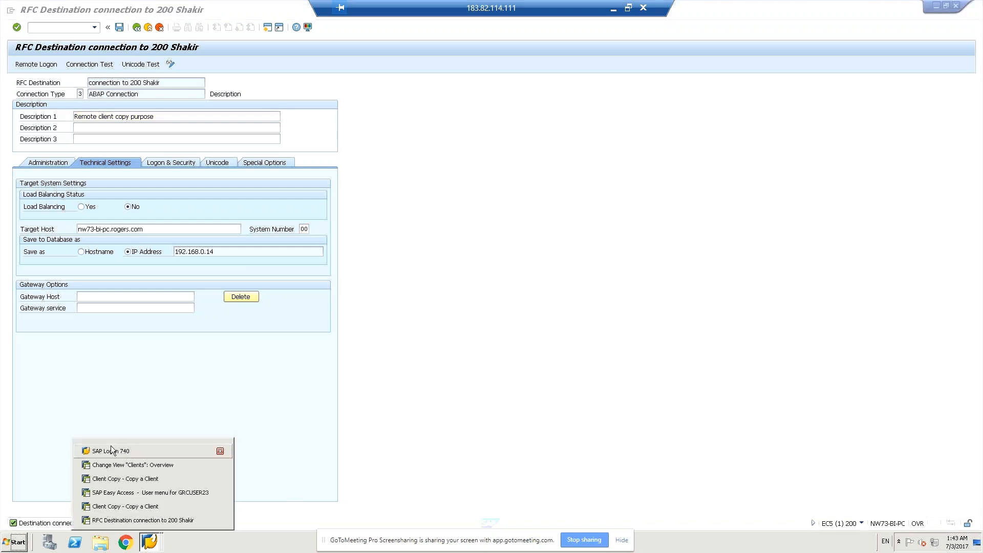
pyautogui.click(112, 451)
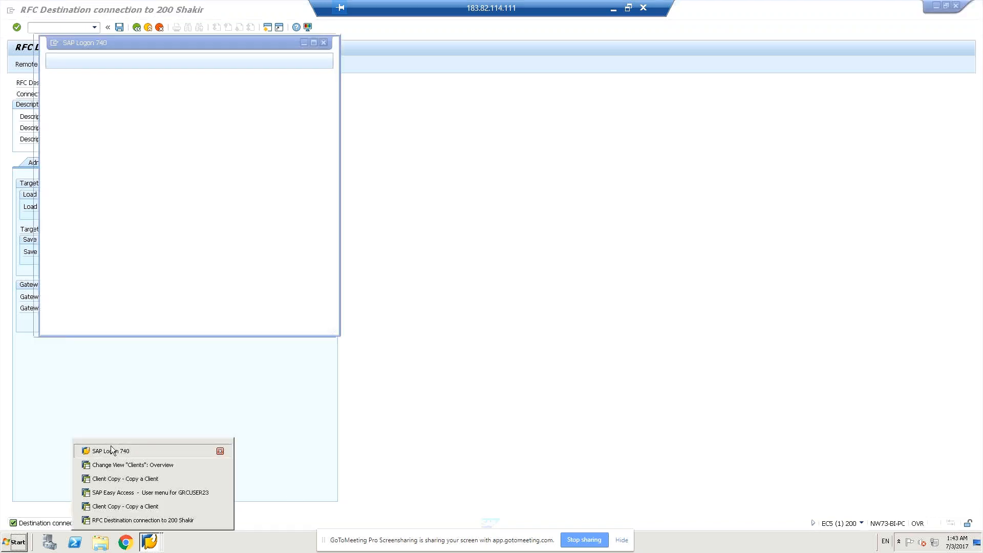
pyautogui.click(152, 542)
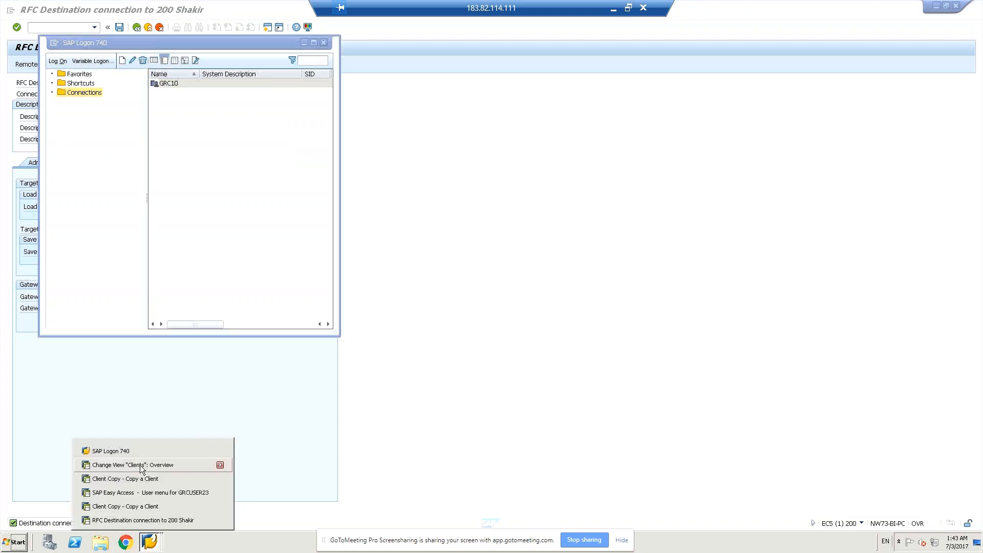
pyautogui.click(500, 414)
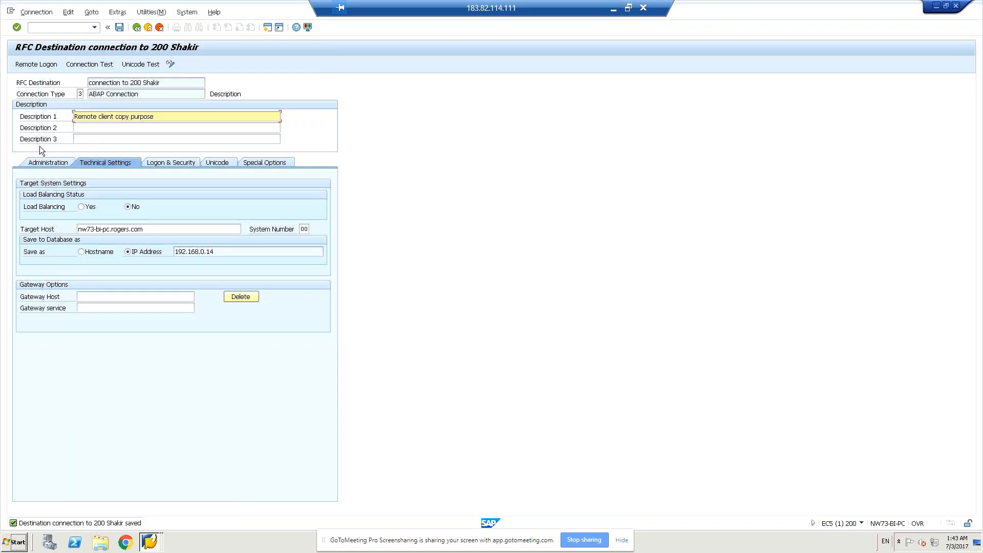
# - In the destination's logon and security settings, set the language to EN and the client to 200
pyautogui.click(162, 162)
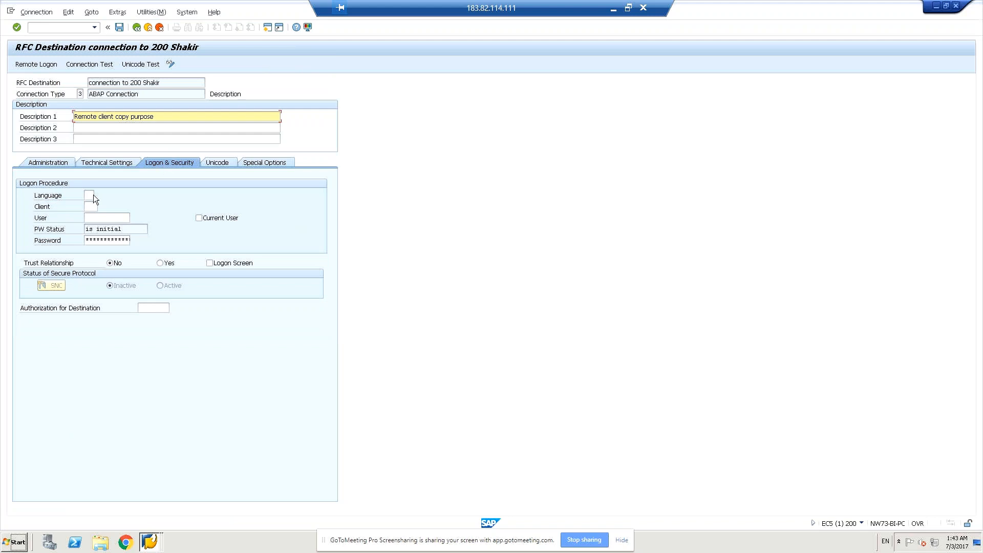
pyautogui.click(93, 195)
pyautogui.write('en')
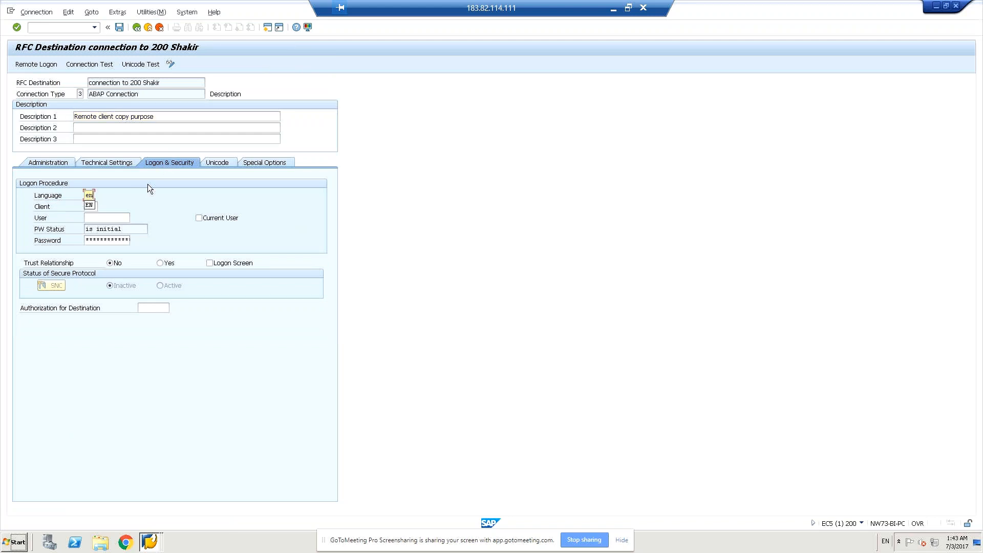
pyautogui.press('Return')
pyautogui.click(93, 206)
pyautogui.write('200')
# - Enter the logon user name and account password without using the current user, and save the RFC destination
pyautogui.click(225, 217)
pyautogui.click(198, 218)
pyautogui.click(101, 220)
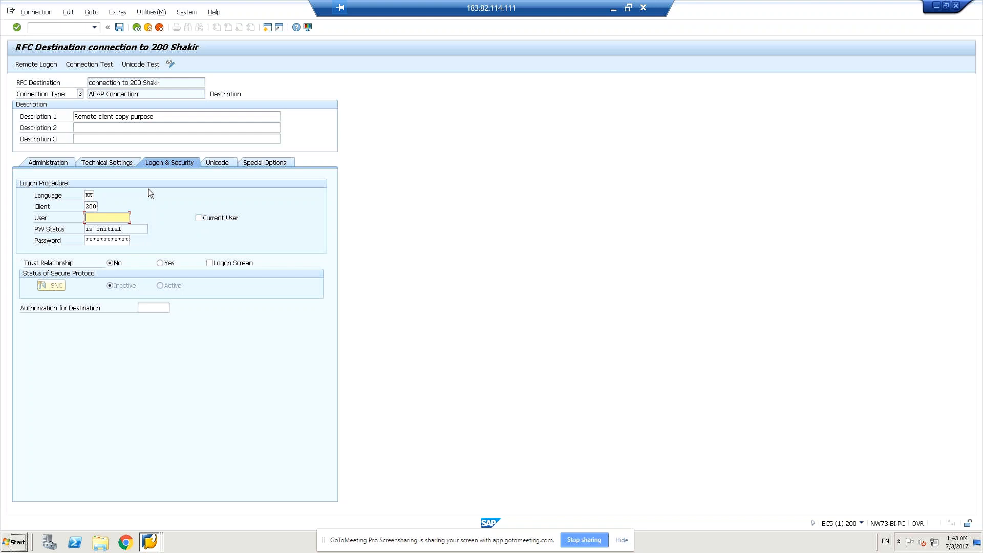
pyautogui.write('gr')
pyautogui.press('Down')
pyautogui.click(119, 226)
pyautogui.click(115, 241)
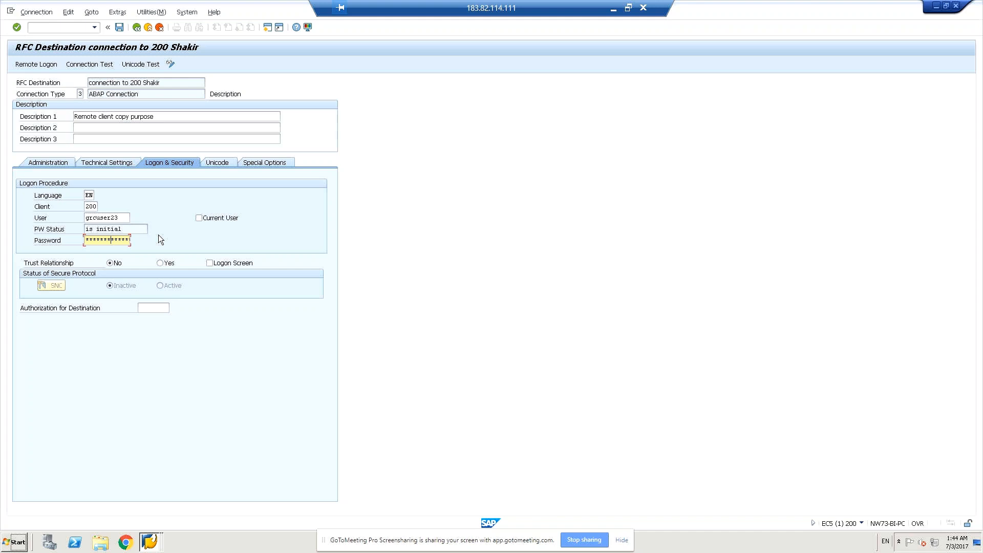
pyautogui.click(119, 27)
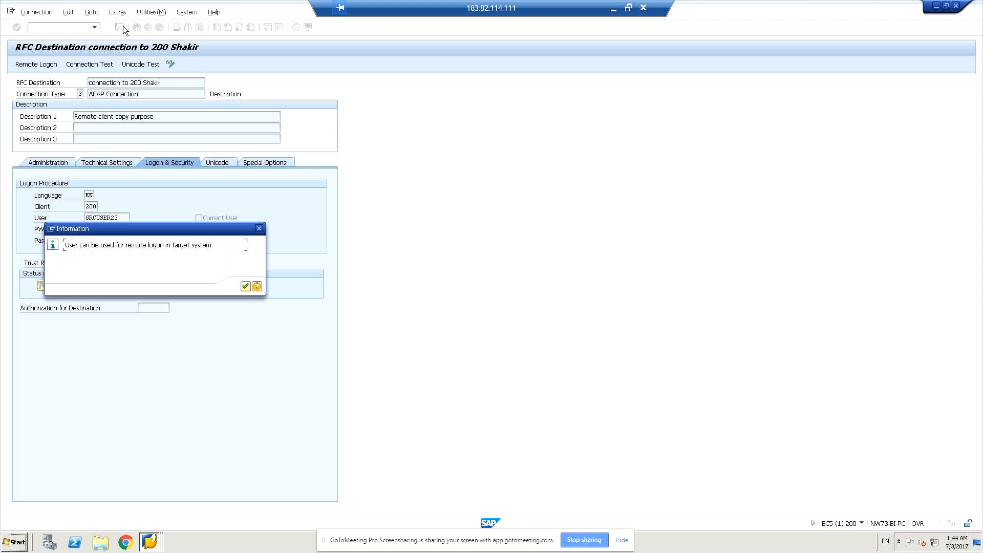
pyautogui.click(245, 286)
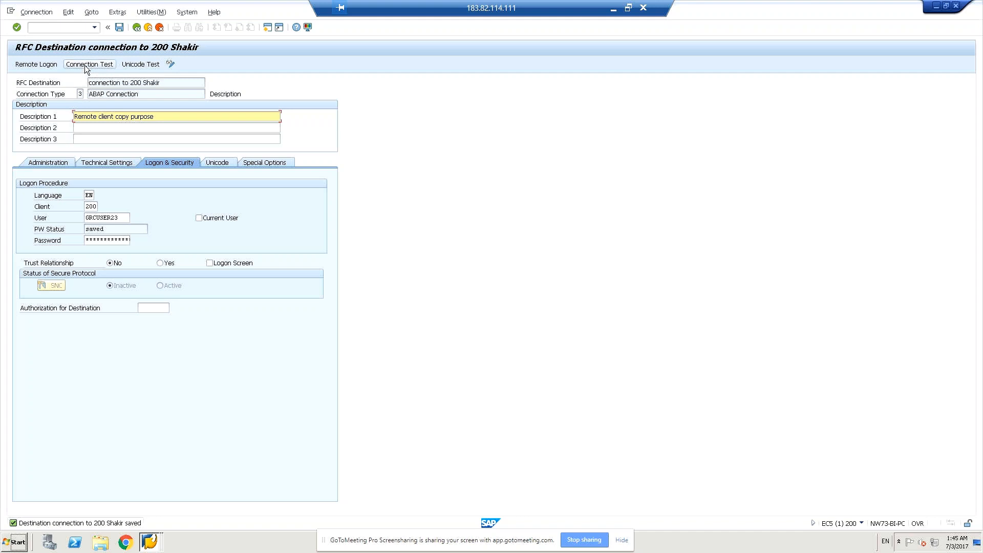
# - Run the connection test on the saved RFC destination and return to its settings
pyautogui.click(50, 15)
pyautogui.moveTo(81, 15)
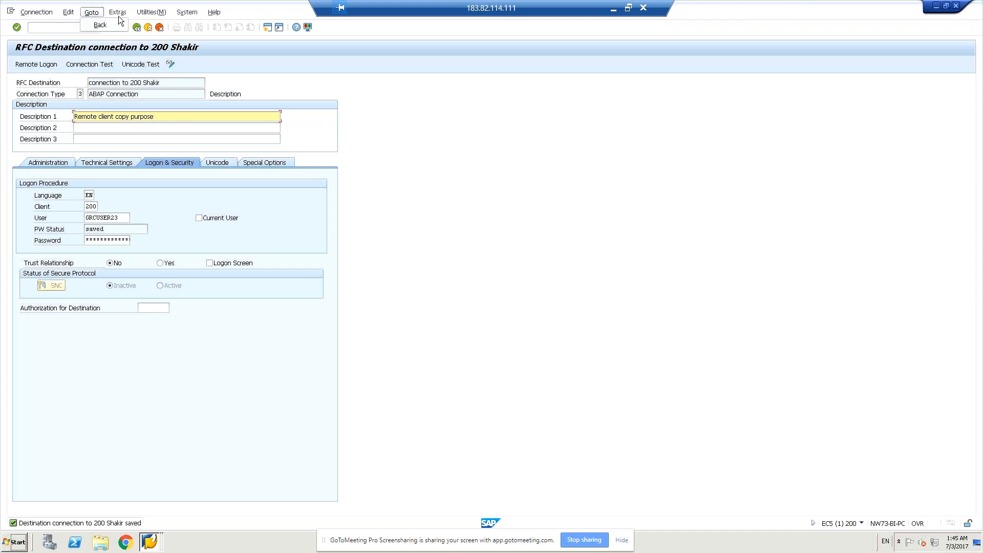
pyautogui.moveTo(155, 14)
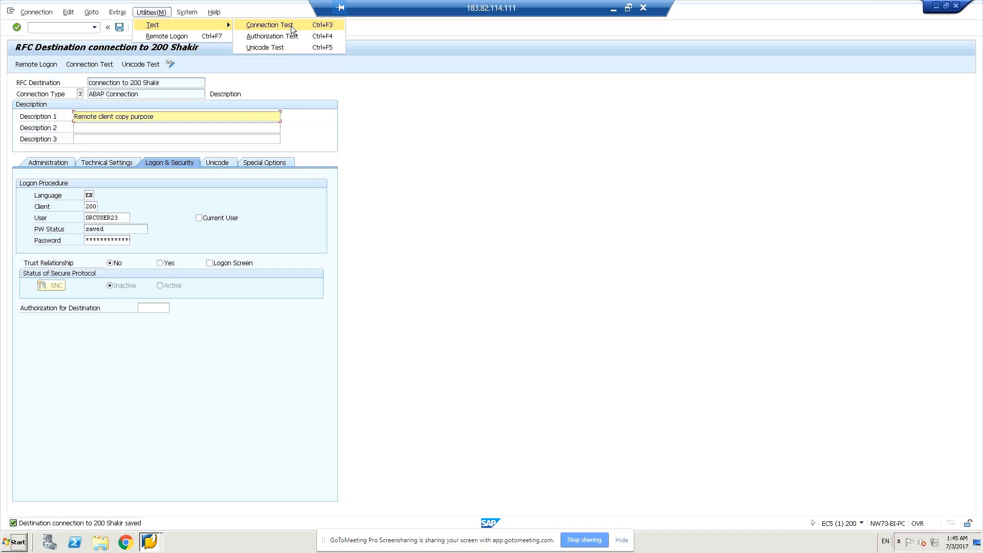
pyautogui.click(291, 25)
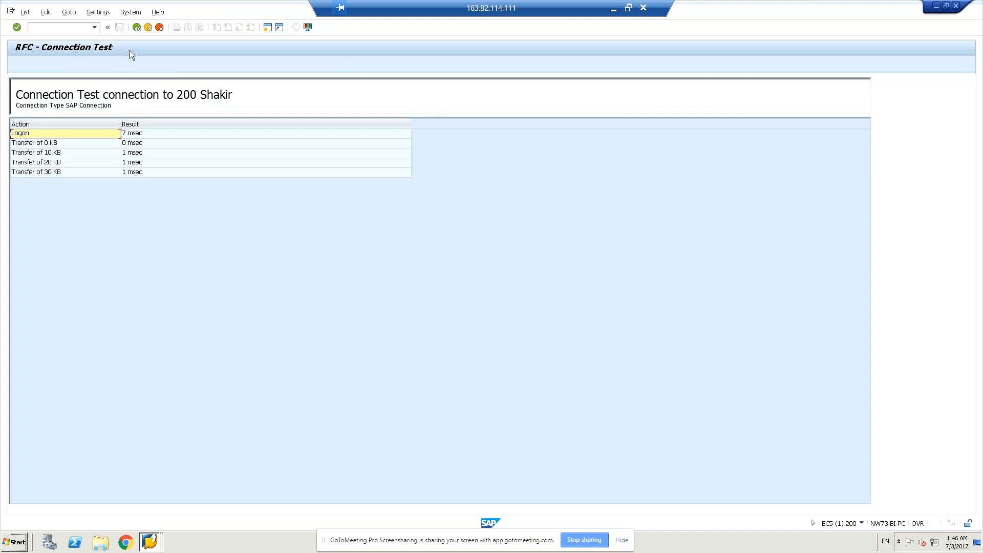
pyautogui.click(137, 27)
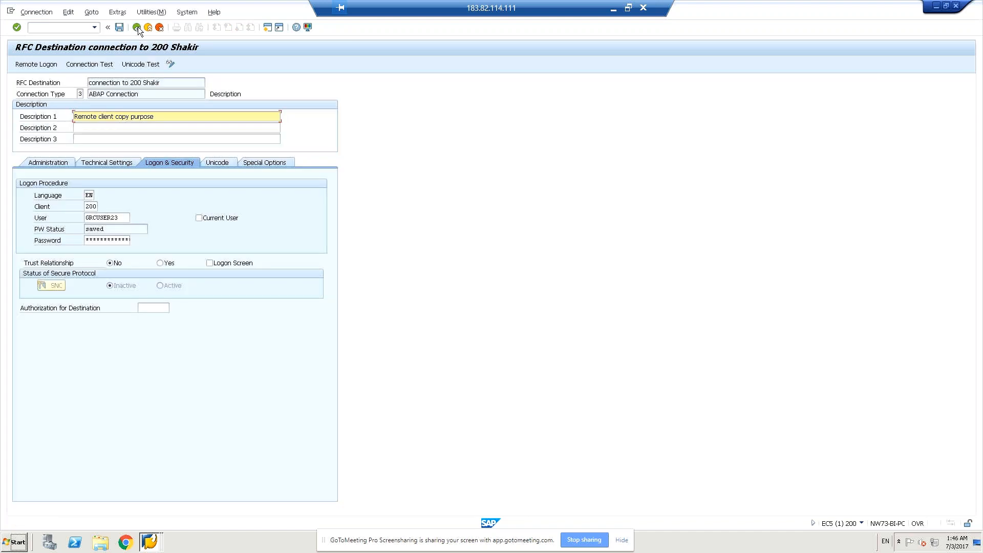
# - Run the authorization test on the RFC destination and return to its settings
pyautogui.click(156, 13)
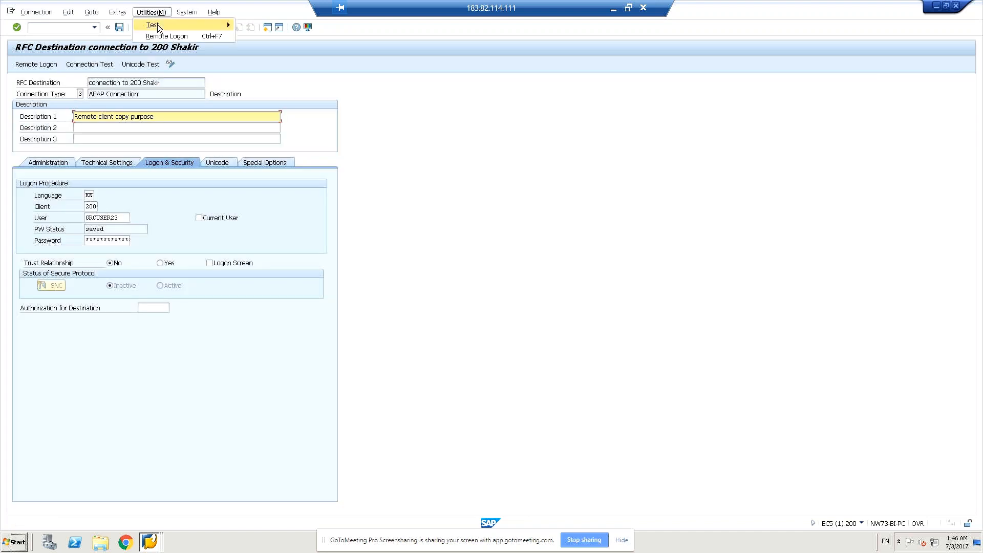
pyautogui.click(154, 25)
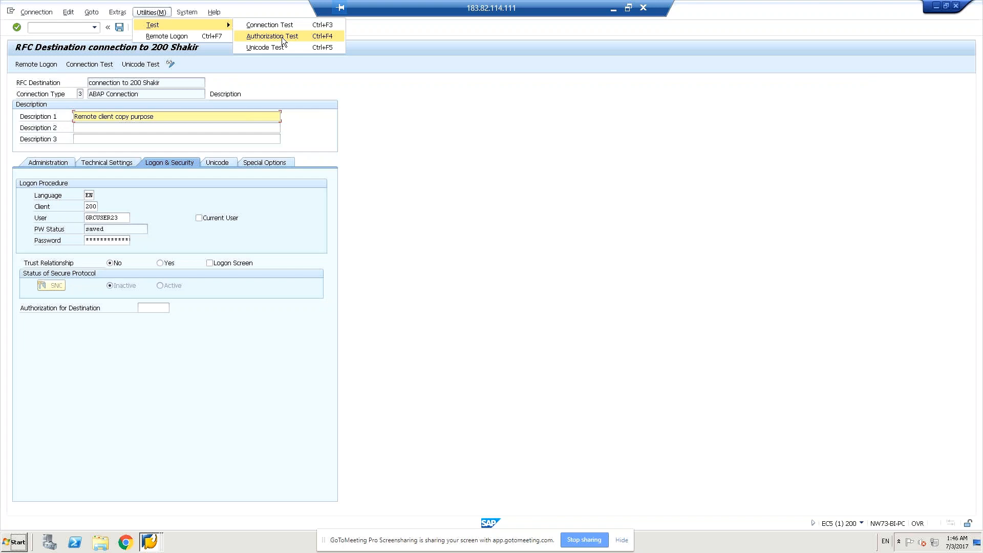
pyautogui.click(282, 37)
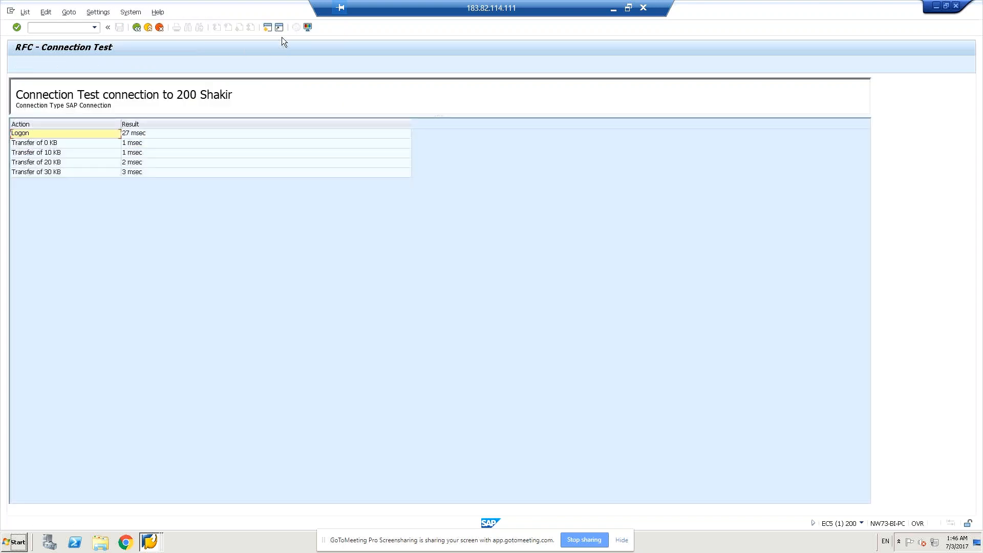
pyautogui.click(136, 27)
# - Run the Unicode test on the RFC destination, close its result and save the destination again
pyautogui.click(152, 12)
pyautogui.moveTo(148, 30)
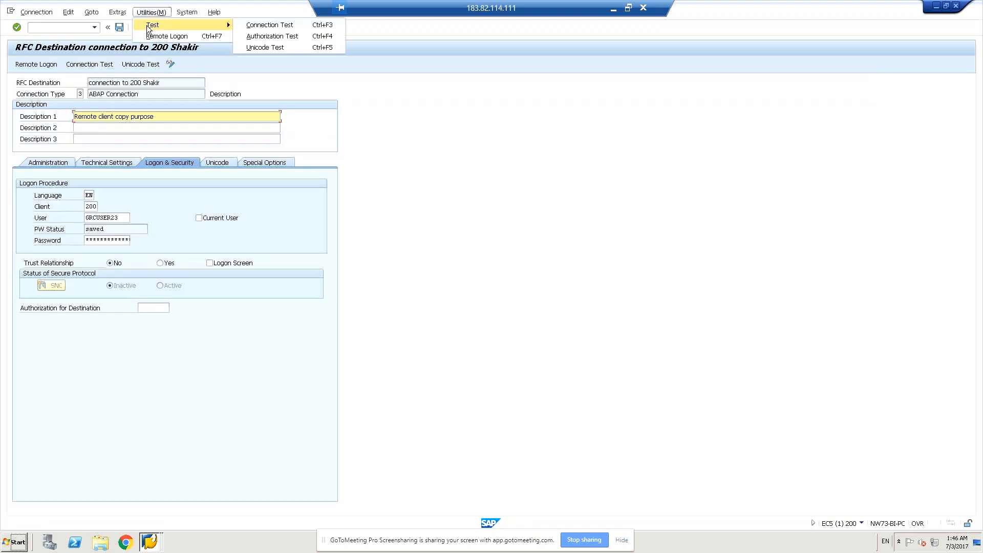
pyautogui.click(262, 49)
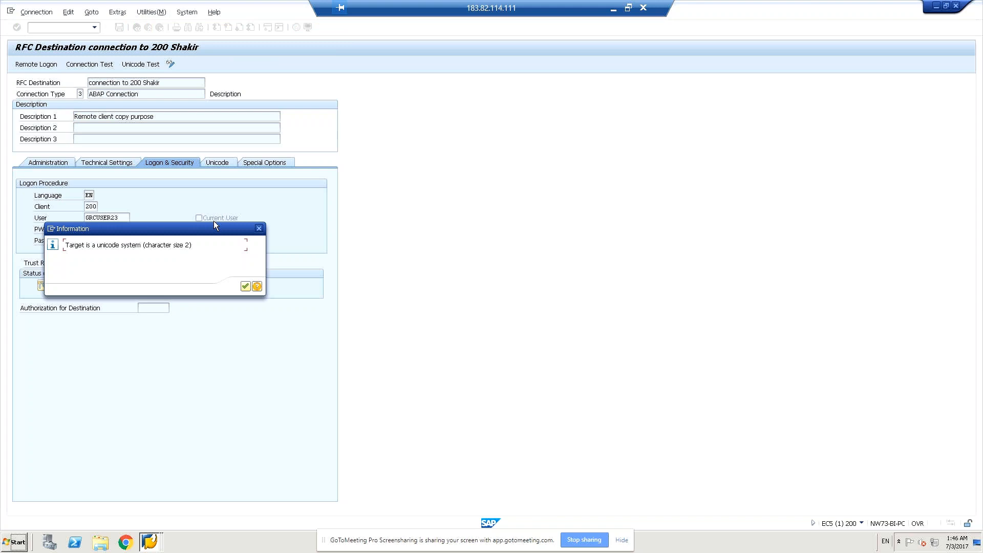
pyautogui.click(245, 287)
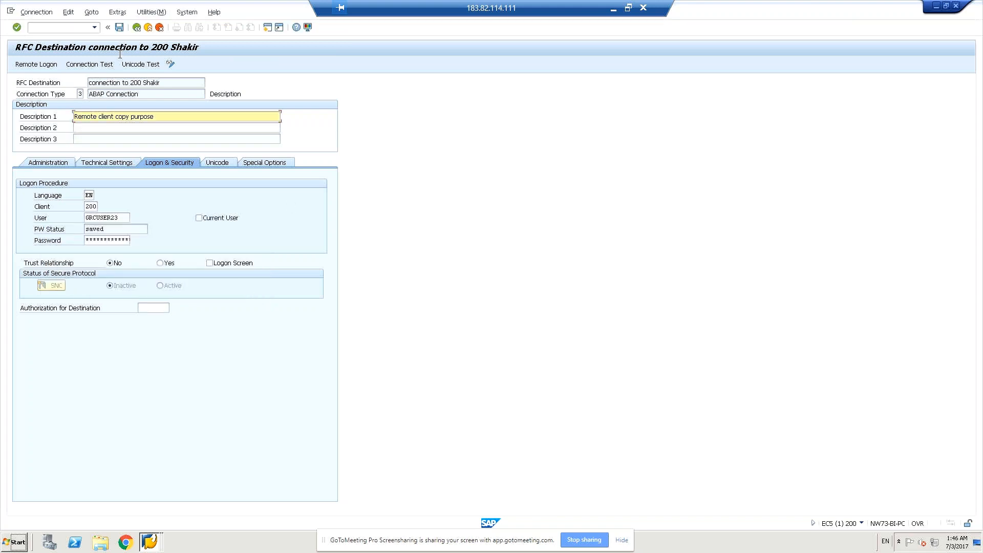
pyautogui.click(119, 27)
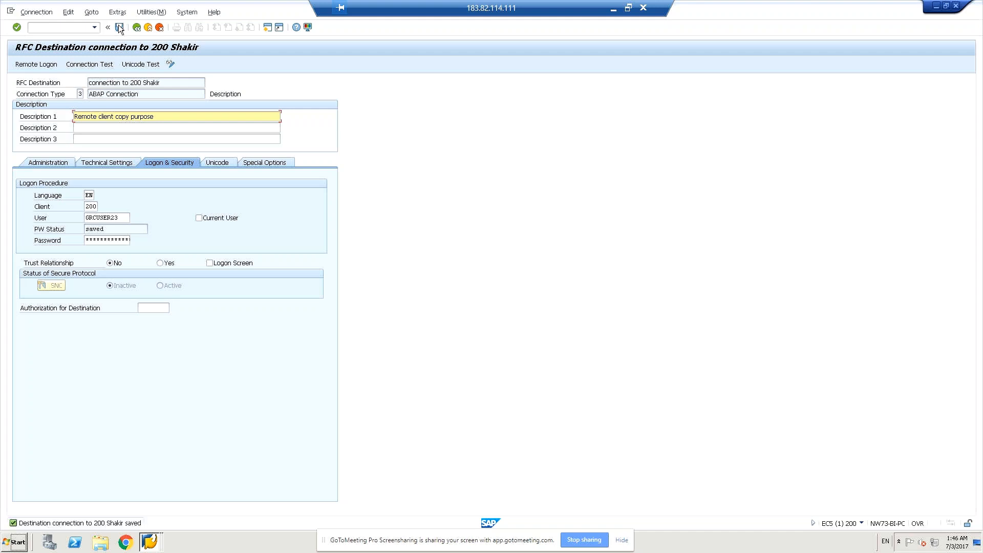
# - Switch to the remote client copy with transaction /nscc9 and choose the SAP_USER profile
pyautogui.click(52, 29)
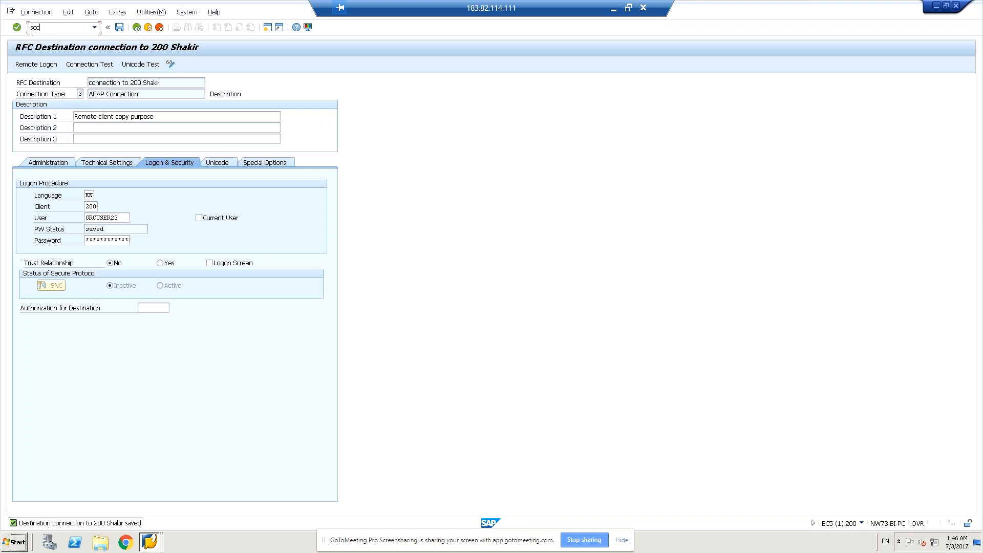
pyautogui.write('scc9')
pyautogui.write('/n')
pyautogui.press('Return')
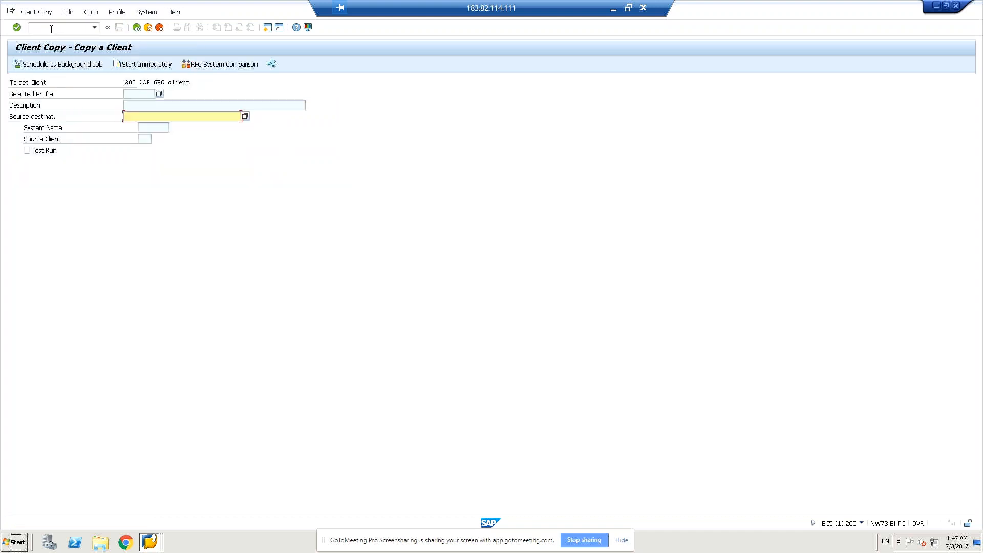
pyautogui.click(158, 94)
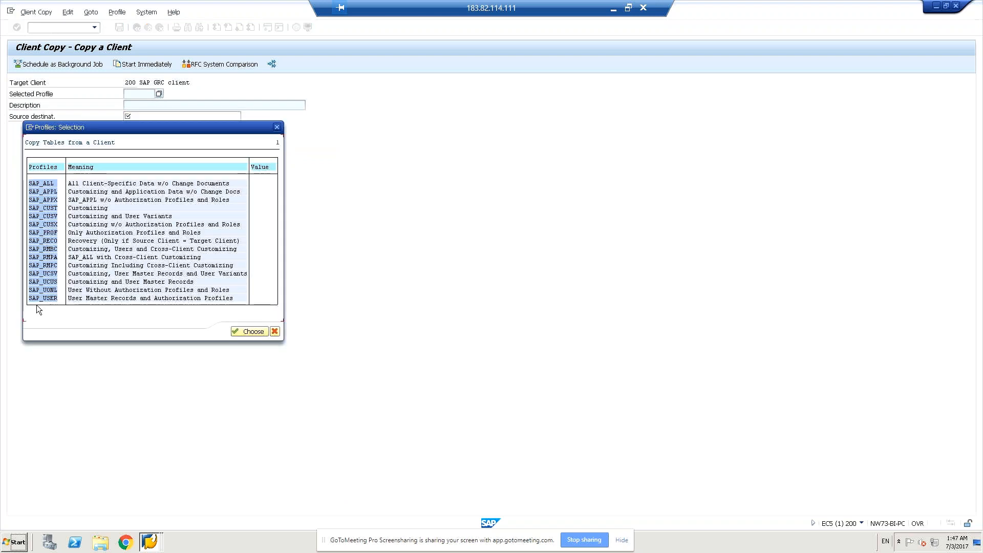
pyautogui.click(247, 333)
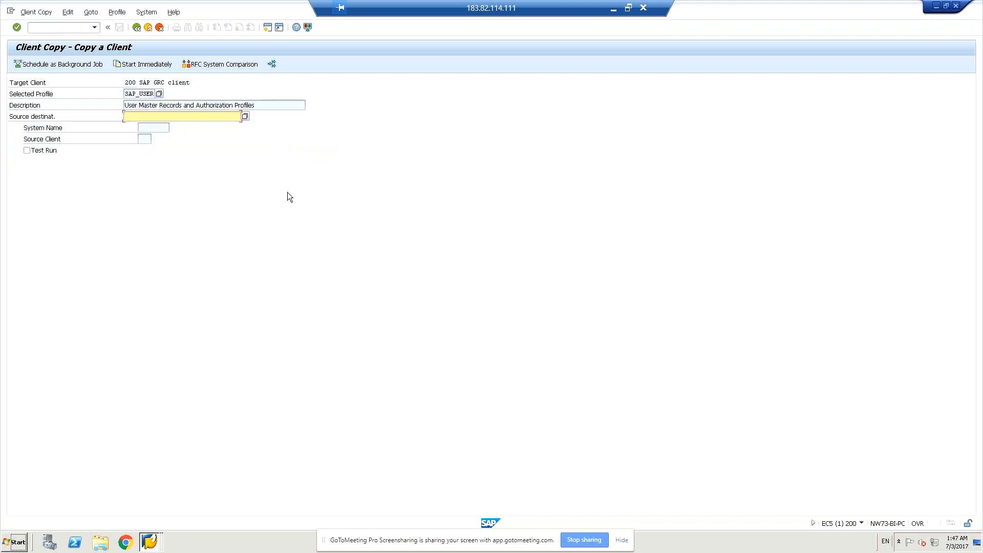
# - Choose the saved RFC destination for the connection to client 200 that carries a person's name as the source destination
pyautogui.click(245, 116)
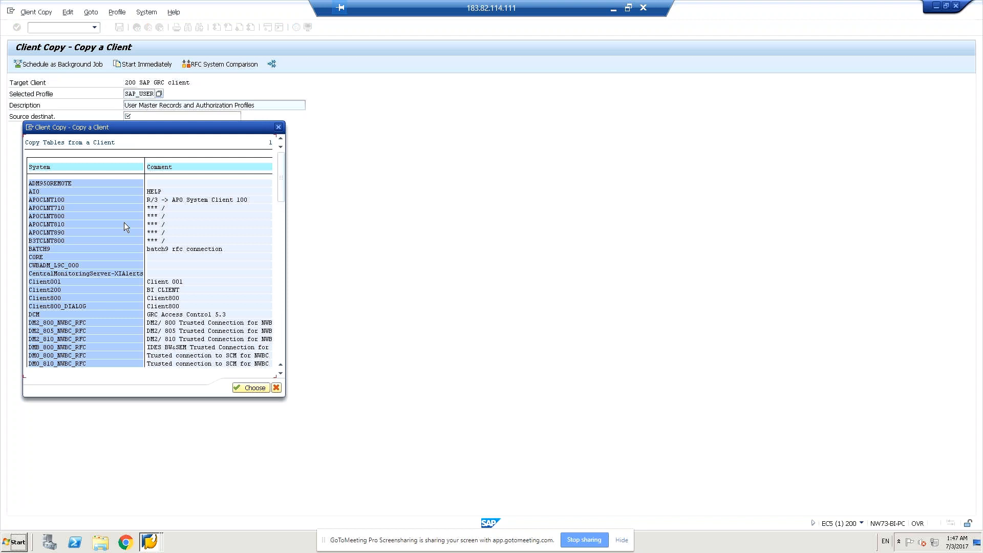
pyautogui.scroll(-3, 124, 222)
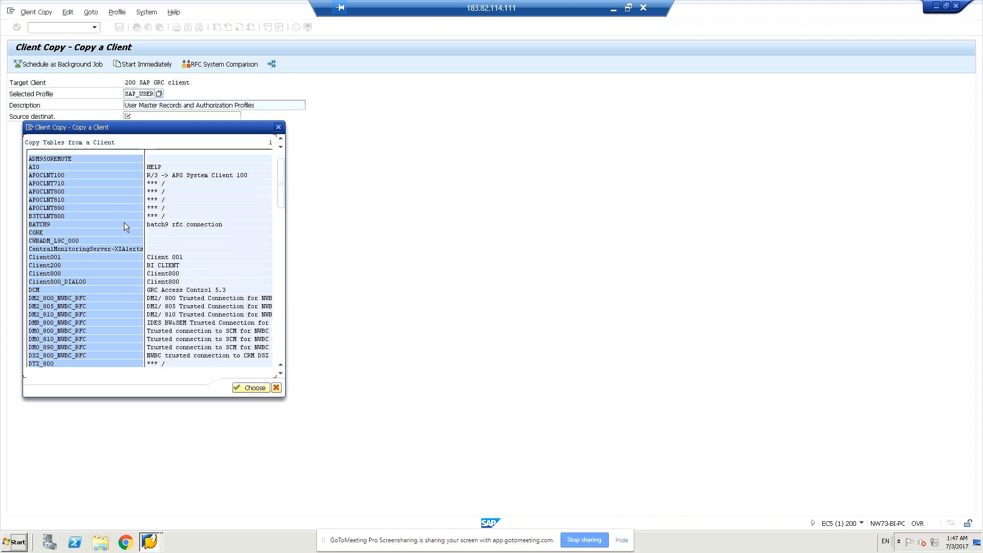
pyautogui.scroll(-4, 124, 222)
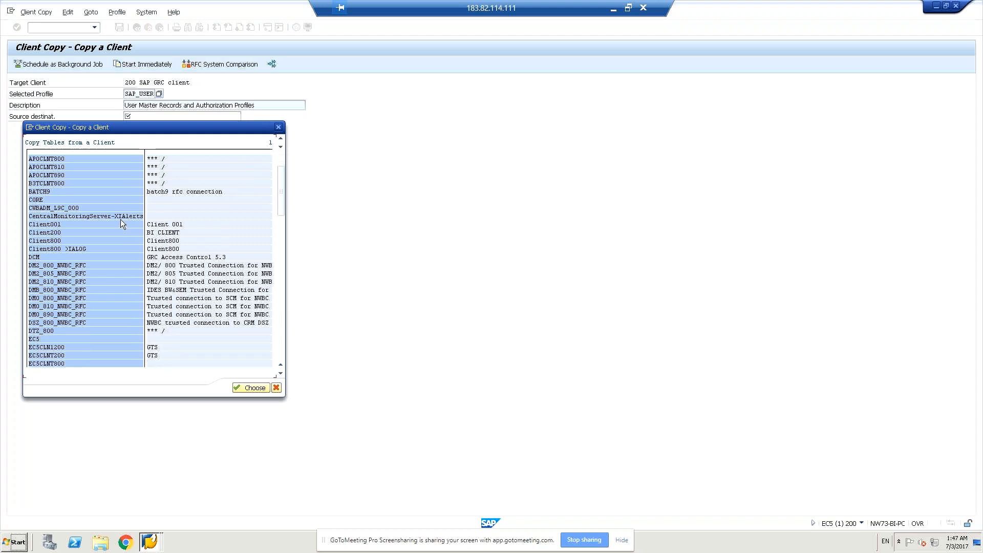
pyautogui.scroll(-5, 120, 218)
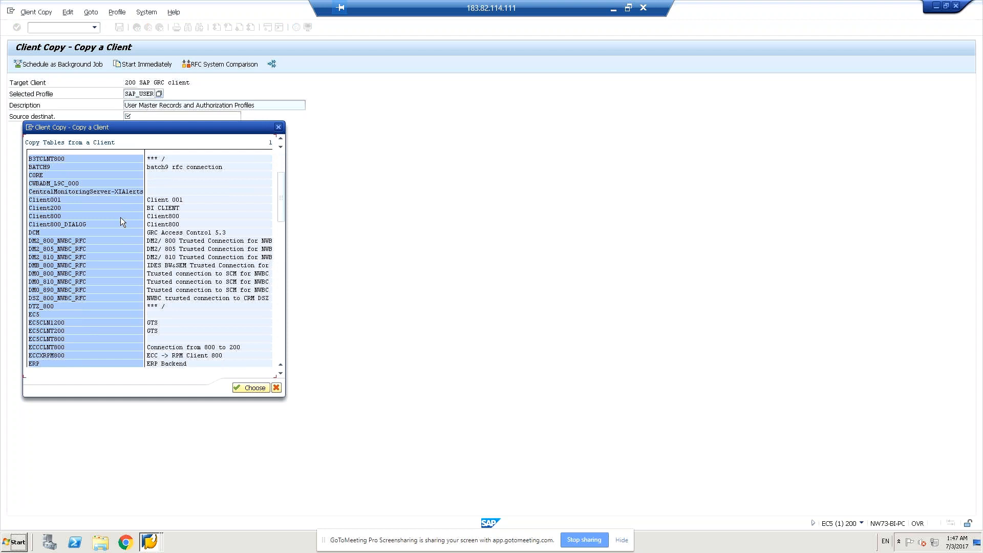
pyautogui.scroll(-2, 121, 217)
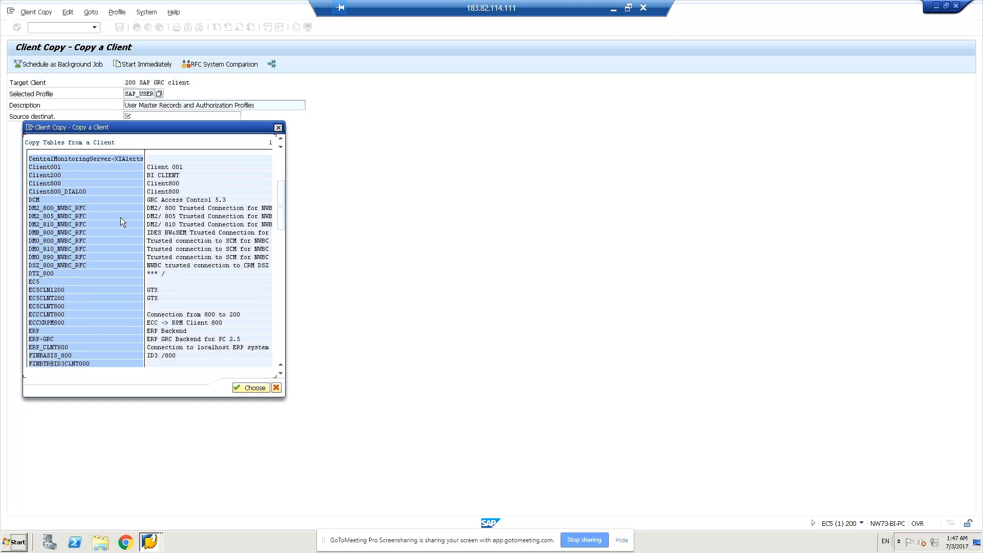
pyautogui.scroll(-3, 121, 217)
pyautogui.moveTo(272, 361); pyautogui.dragTo(273, 361)
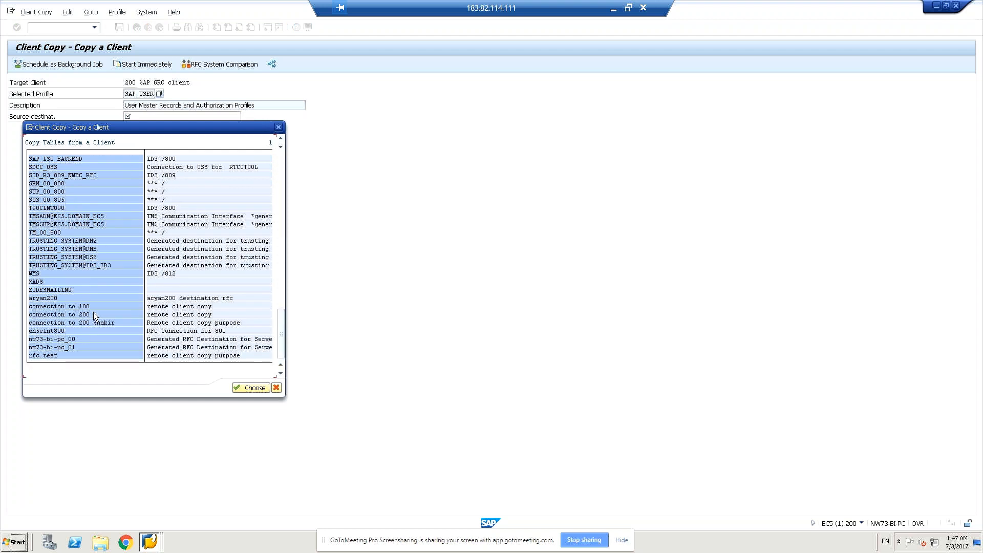
pyautogui.click(63, 307)
pyautogui.press('Down')
pyautogui.press('Down')
pyautogui.press('Down')
pyautogui.press('Down')
pyautogui.press('Down')
pyautogui.press('Down')
pyautogui.press('Up')
pyautogui.press('Up')
pyautogui.press('Up')
pyautogui.click(250, 387)
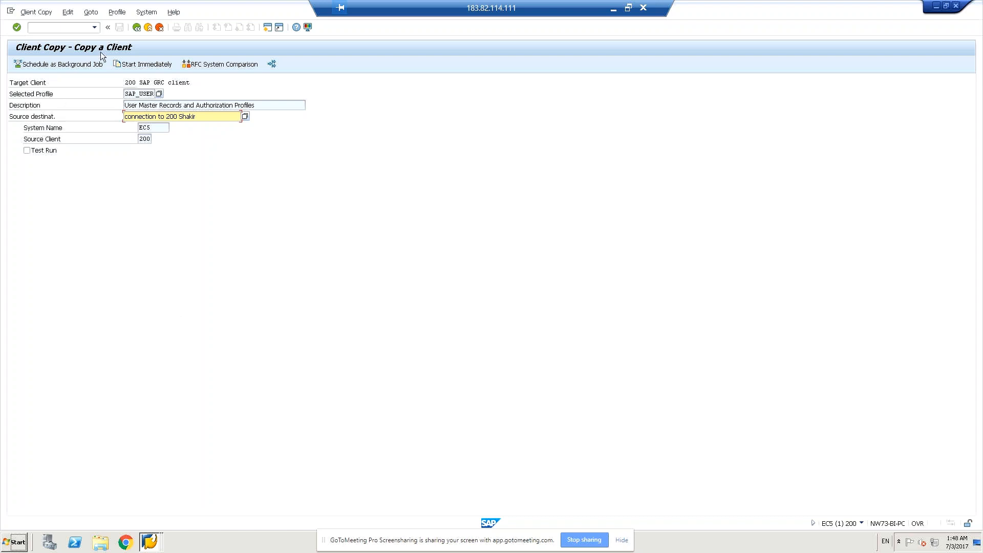
# - Start the client copy immediately, accept the RFC destination, review the chosen parameters and cancel before copying
pyautogui.click(144, 65)
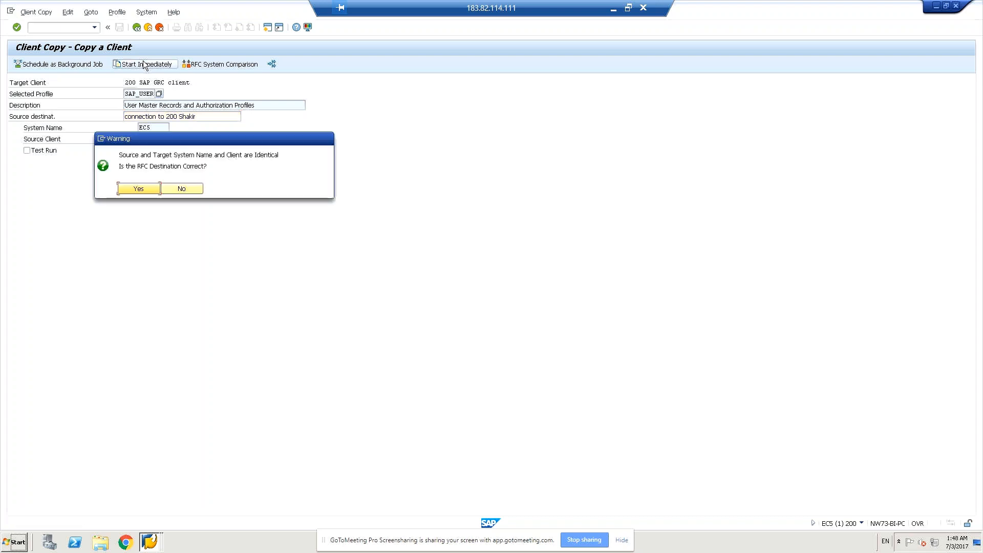
pyautogui.click(137, 190)
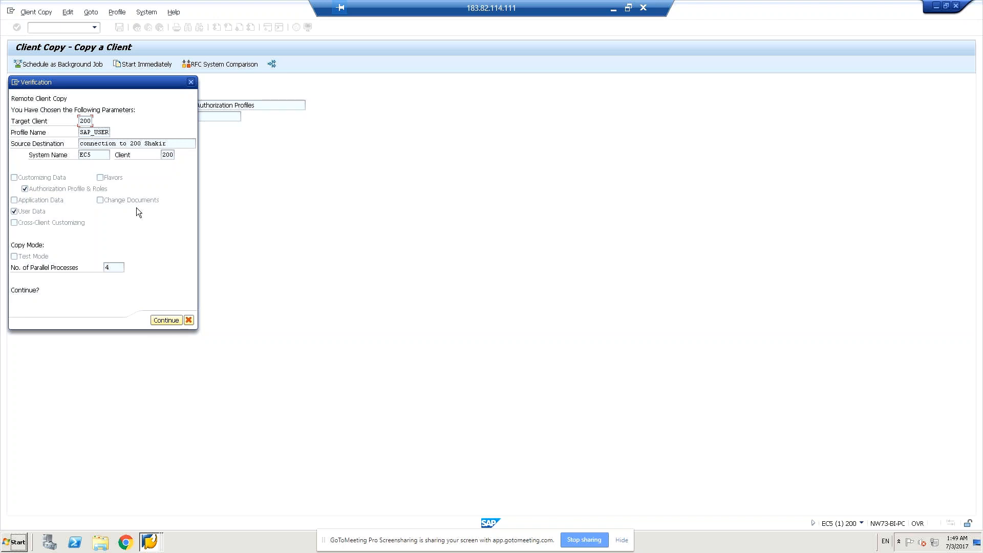
pyautogui.click(189, 320)
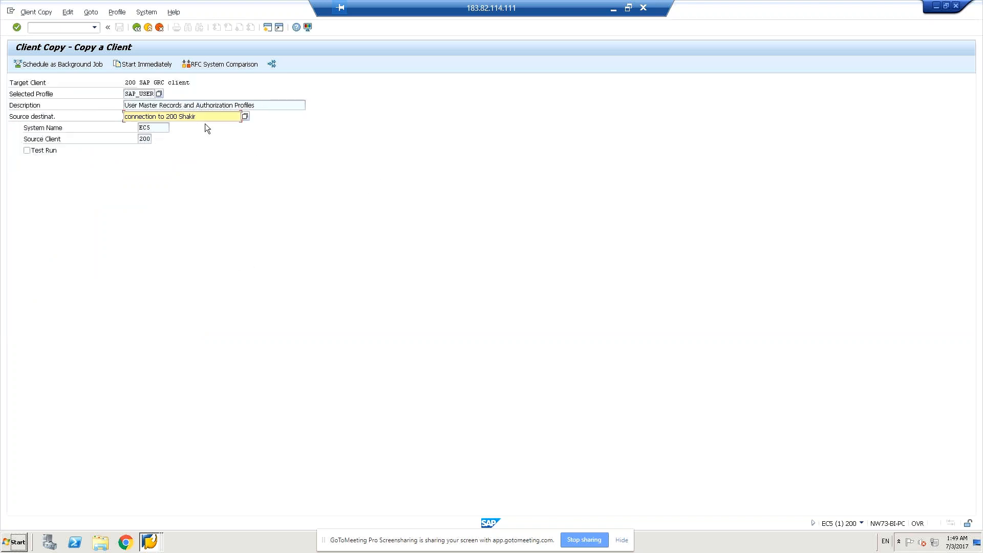
# - Switch to the client copy log analysis with transaction SCC3 and open the log of the 04.10.2011 copy
pyautogui.click(65, 27)
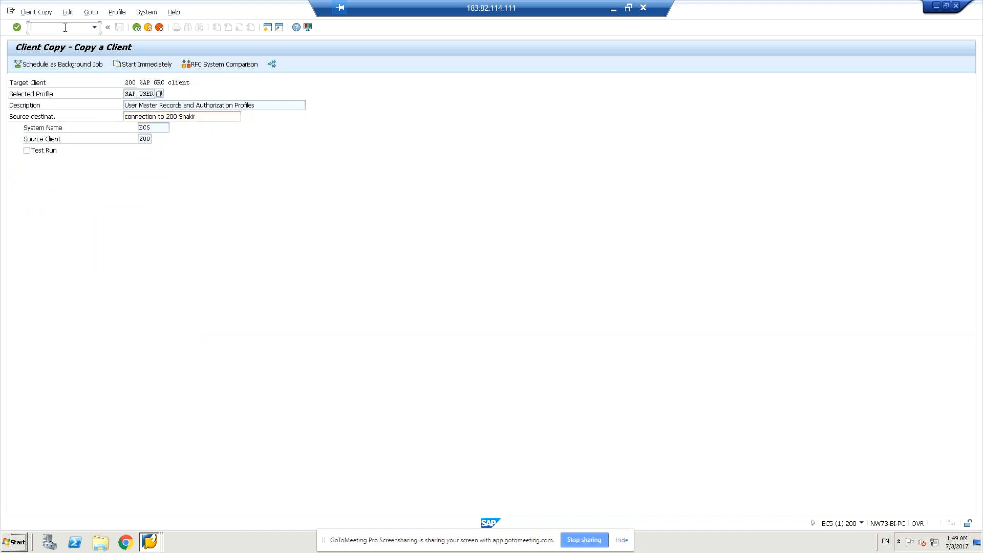
pyautogui.write('scc3')
pyautogui.press('Return')
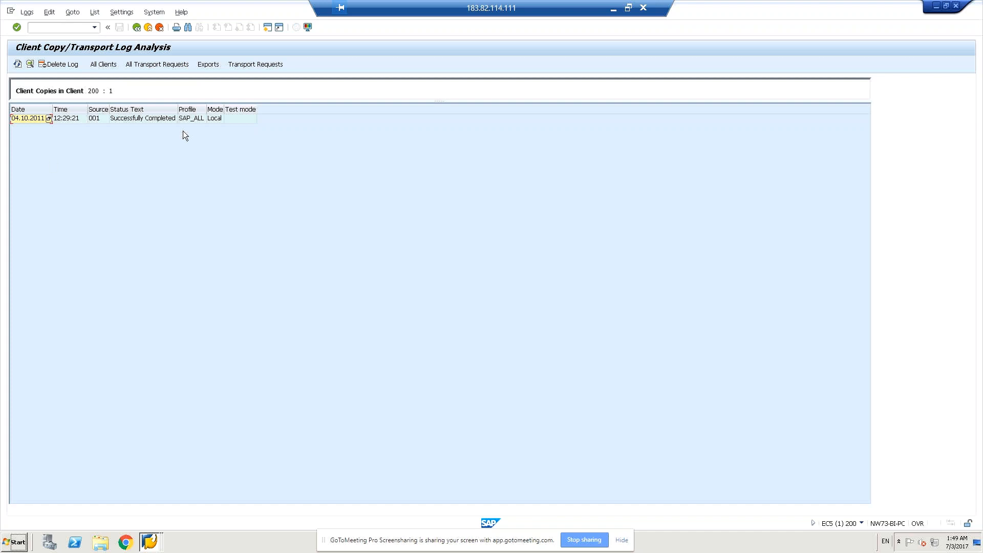
pyautogui.click(36, 118)
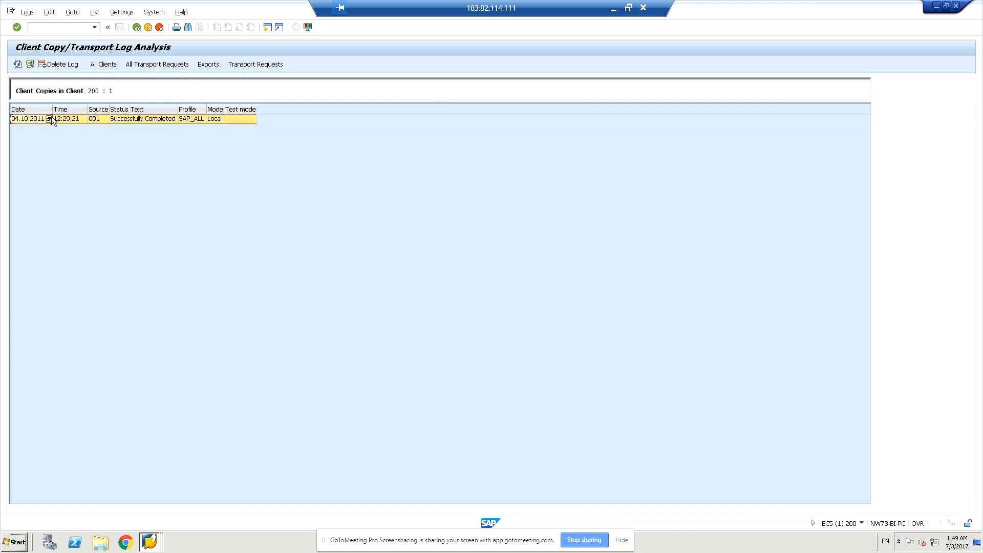
pyautogui.press('F4')
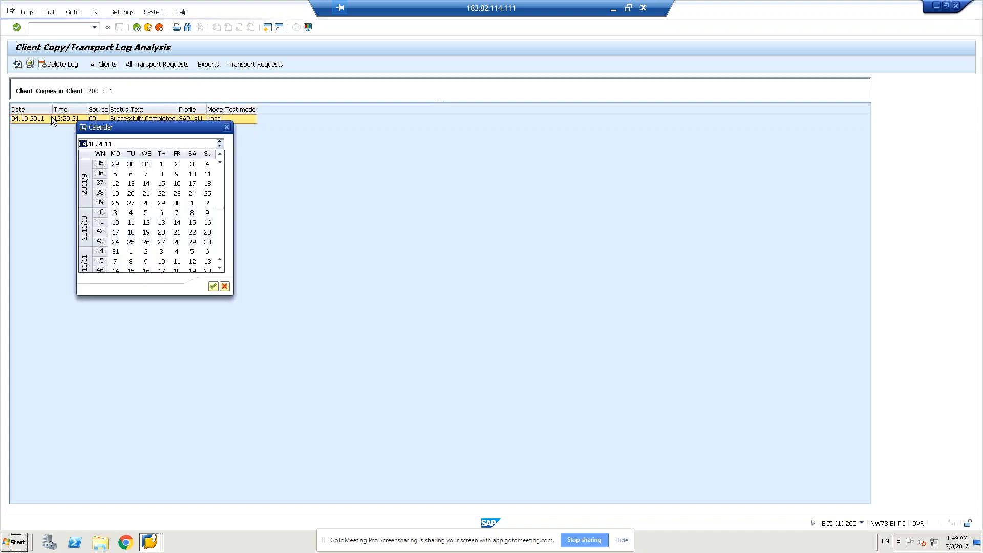
pyautogui.click(226, 128)
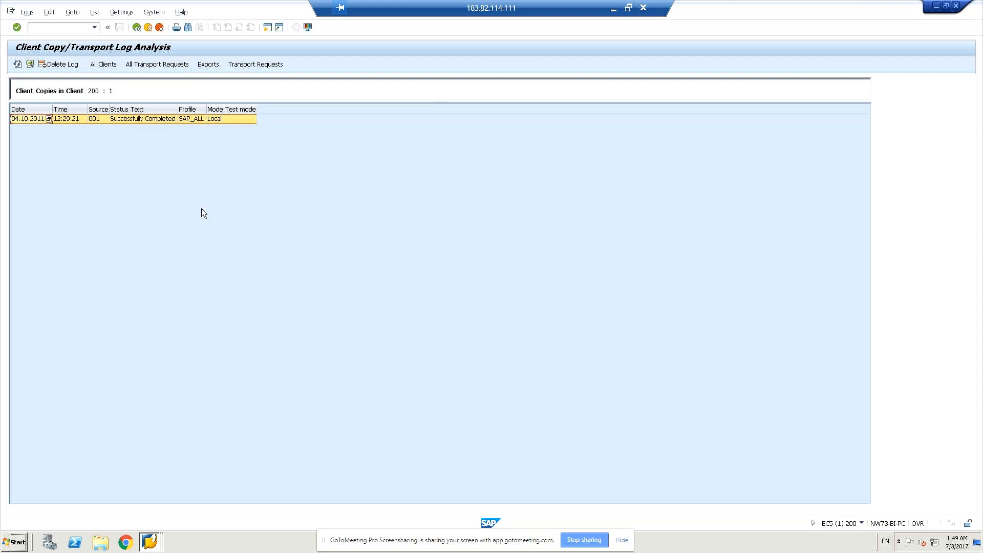
pyautogui.doubleClick(63, 121)
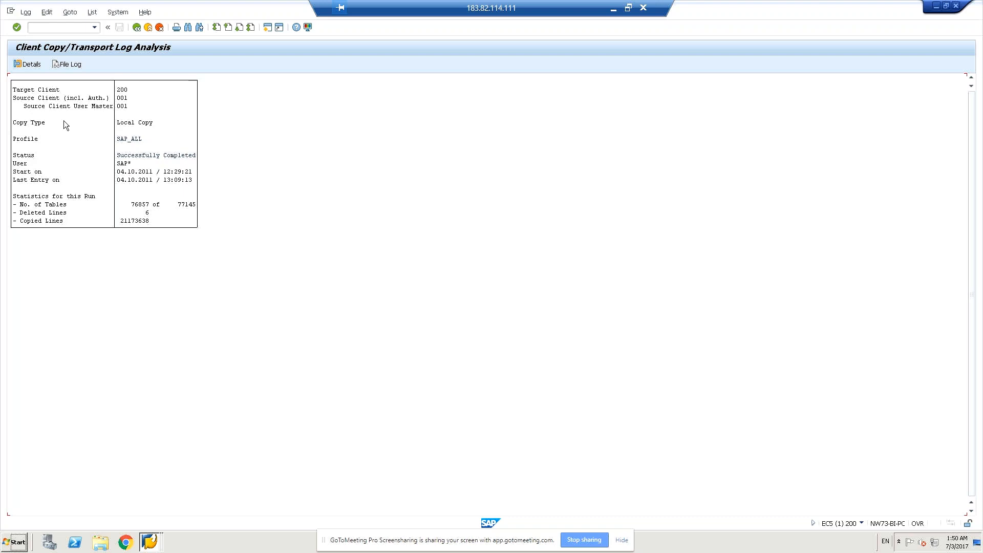
# - Open a new Notepad document and write the heading "Local client copy"
pyautogui.press('super+r')
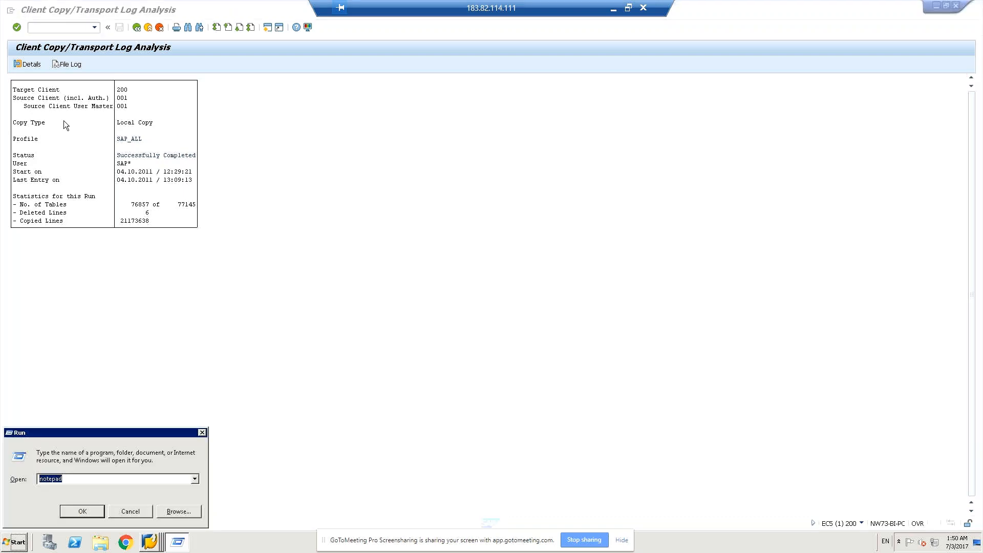
pyautogui.press('Return')
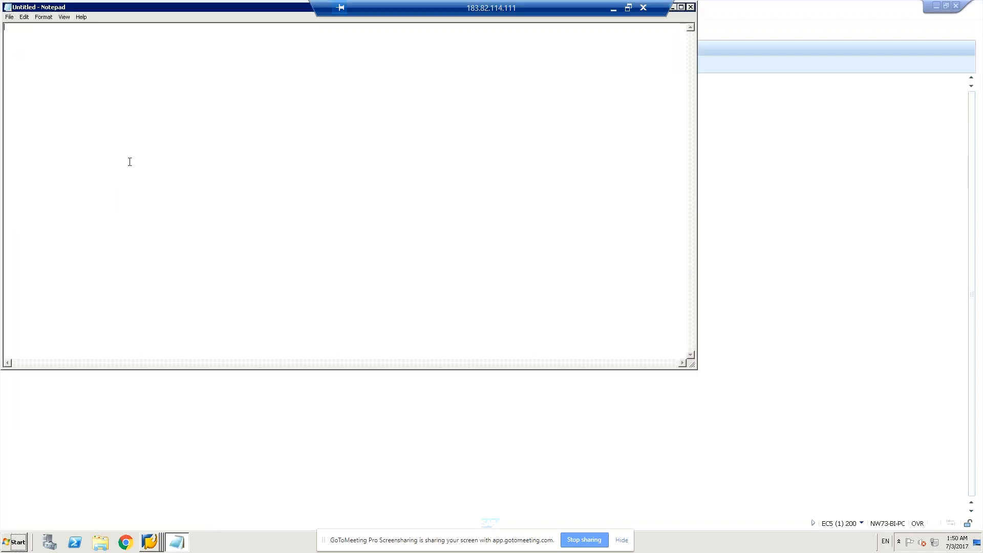
pyautogui.write('Local client copy  scc')
pyautogui.press('BackSpace')
pyautogui.press('BackSpace')
pyautogui.press('BackSpace')
# - Write the first instruction "1. Logon to 001 cient user id ddic/companyspecifice" below the heading
pyautogui.write('1. Logo')
pyautogui.write('n to ')
pyautogui.write('001')
pyautogui.write(' cient')
pyautogui.write(' user id ')
pyautogui.write('e')
pyautogui.write('d')
pyautogui.press('BackSpace')
pyautogui.press('BackSpace')
pyautogui.write('ddl')
pyautogui.press('BackSpace')
pyautogui.write('ic')
pyautogui.write('/pass')
pyautogui.press('BackSpace')
pyautogui.press('BackSpace')
pyautogui.press('BackSpace')
pyautogui.write('company')
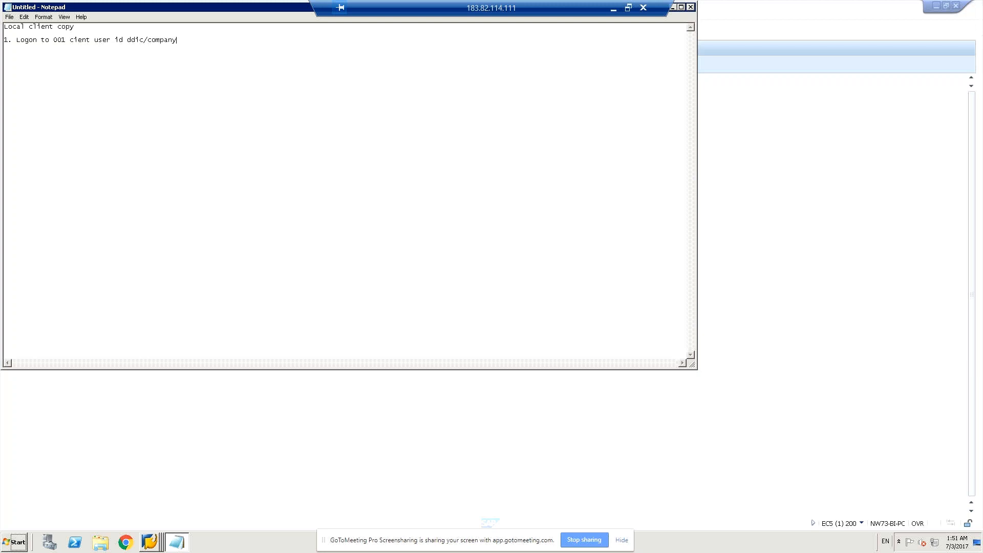
pyautogui.write('spe')
pyautogui.write('cifice ')
pyautogui.write('2')
# - Add "2. SCC4 create a client" and the line "Example create client with id 100"
pyautogui.write('. S')
pyautogui.write('CC')
pyautogui.write('4')
pyautogui.write('creat')
pyautogui.write('e a cli')
pyautogui.write('ent')
pyautogui.press('Return')
pyautogui.write('EXample create client with')
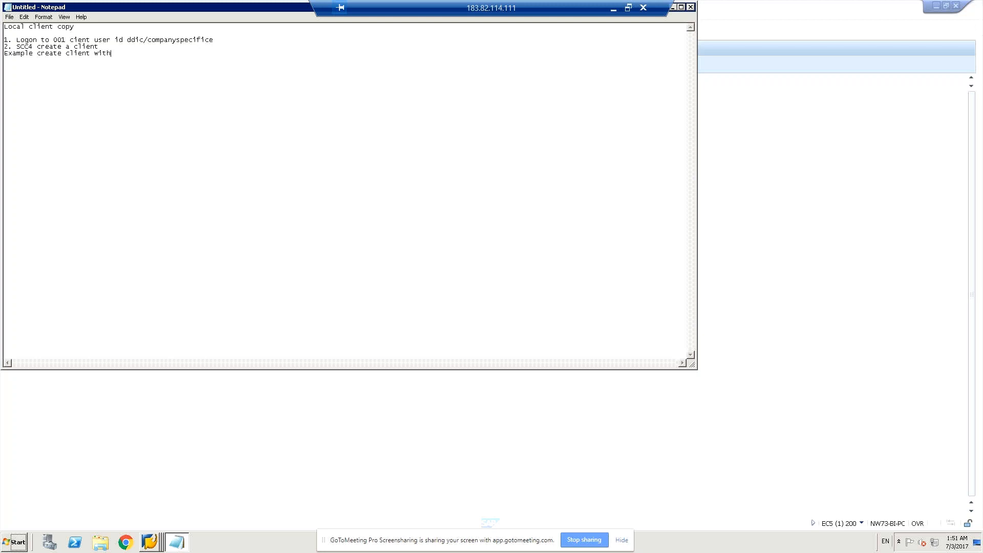
pyautogui.write(' id 10')
# - Add the third instruction "3. Logon newly created client or target cllinet (100)"
pyautogui.write('3')
pyautogui.write('/ :')
pyautogui.press('BackSpace')
pyautogui.press('BackSpace')
pyautogui.write('Logon newly created client or target cllinet')
pyautogui.write('(100')
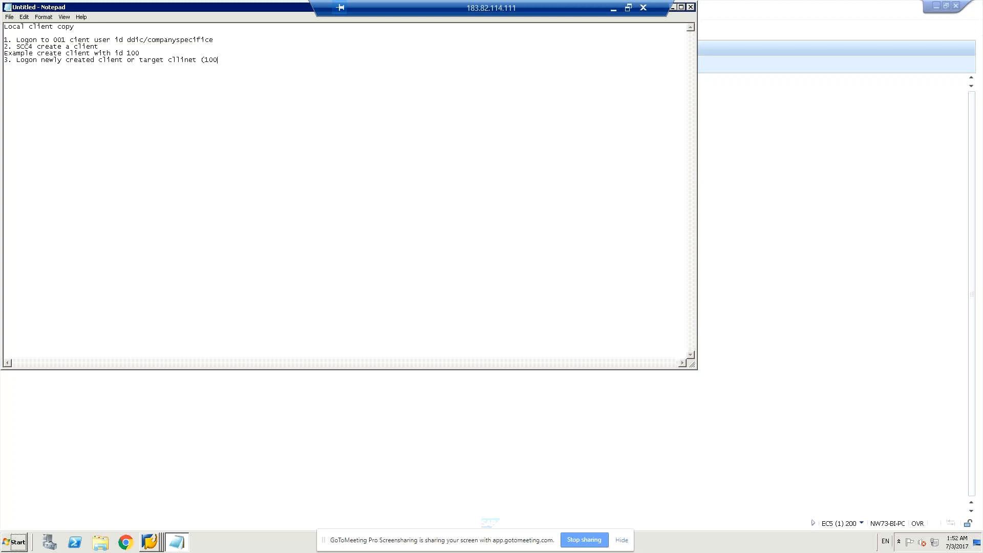
pyautogui.write(')')
# - Add a "user name" line with the sap* user and its logon password, separated by a slash
pyautogui.press('Return')
pyautogui.write('user name spa')
pyautogui.press('BackSpace')
pyautogui.press('BackSpace')
pyautogui.write('ap')
pyautogui.write('*')
pyautogui.write('/pa')
pyautogui.write('ss')
# - Add the line "sccl (Local client copy)" to the local client copy notes
pyautogui.write('s')
pyautogui.write('s')
pyautogui.write('cl')
pyautogui.write('=')
pyautogui.press('BackSpace')
pyautogui.press('BackSpace')
pyautogui.press('BackSpace')
pyautogui.press('BackSpace')
pyautogui.write('ccl')
pyautogui.write('(Local client copy')
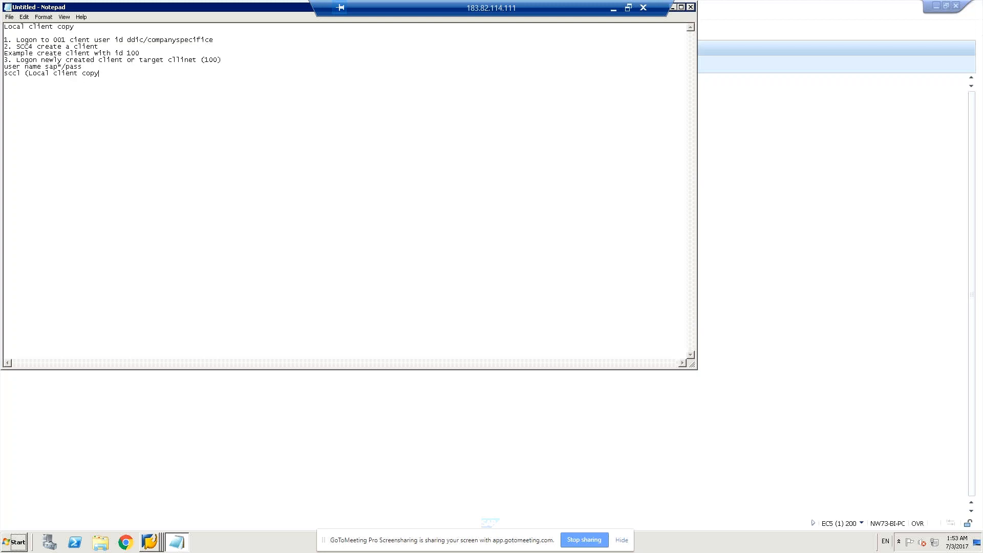
pyautogui.write('e)')
pyautogui.press('BackSpace')
pyautogui.press('BackSpace')
pyautogui.write(')')
# - Add the line "select the profile and the source client as per the client requirment" after a blank line
pyautogui.press('Return')
pyautogui.write('select the profile NS')
pyautogui.press('BackSpace')
pyautogui.press('BackSpace')
pyautogui.press('BackSpace')
pyautogui.write('ns')
pyautogui.write('a')
pyautogui.write('nd the')
pyautogui.write(' source')
pyautogui.write(' client ')
pyautogui.write('as per the cl')
pyautogui.write('ient ')
pyautogui.write('reque')
pyautogui.press('BackSpace')
pyautogui.write('irment')
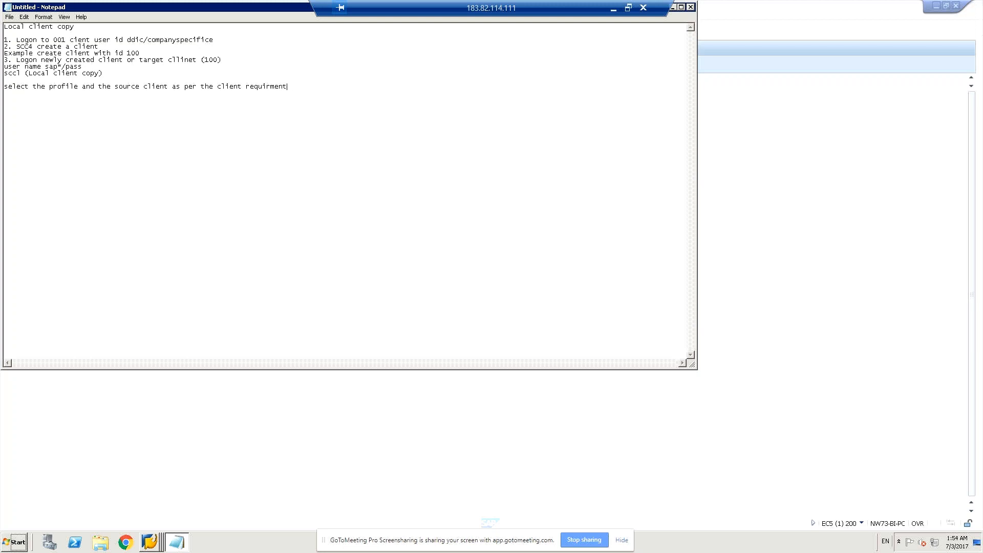
pyautogui.write(' and can scheu')
# - Extend the profile selection line with "and can schedule as background or start immediately."
pyautogui.write('le as background or start imm')
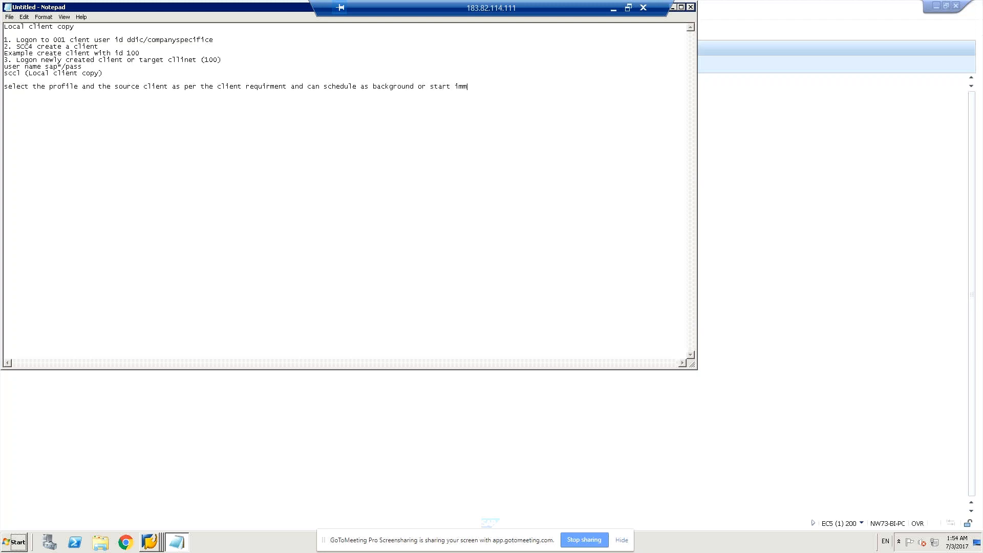
pyautogui.write('ediately')
# - Add the line "scc3 (Copy log analysis)" below the profile selection line
pyautogui.write('sc')
pyautogui.write('c3 (Copy')
pyautogui.write(' log ana')
pyautogui.write('l')
pyautogui.write('ysis')
pyautogui.write(')')
# - Add the heading "Remote client copy" and copy instructions 1 and 2 from the local client copy section beneath it
pyautogui.write('Re')
pyautogui.write('mor')
pyautogui.write('te client cop')
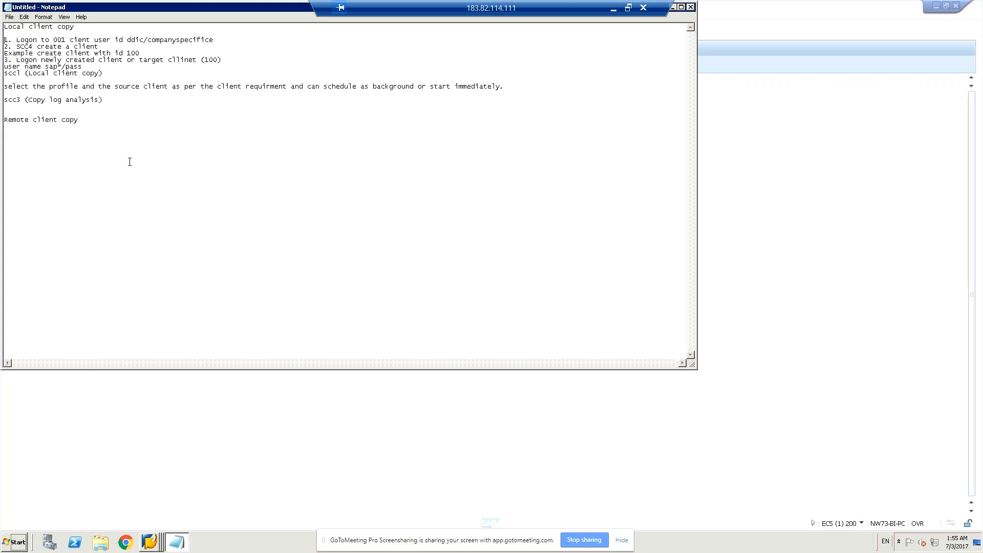
pyautogui.hotkey('shift', 'Down')
pyautogui.hotkey('shift', 'Down')
pyautogui.hotkey('ctrl', 'c')
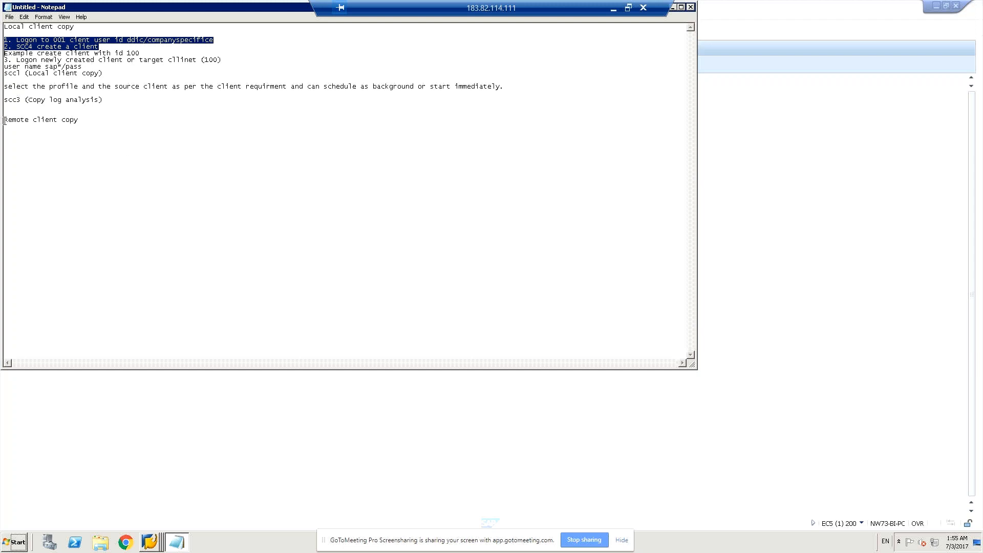
pyautogui.click(24, 132)
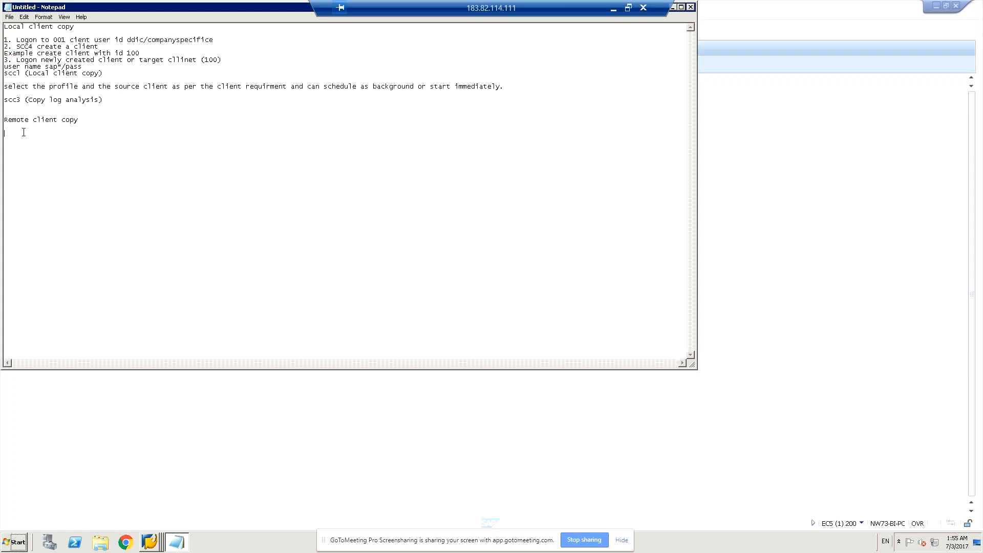
pyautogui.hotkey('ctrl', 'v')
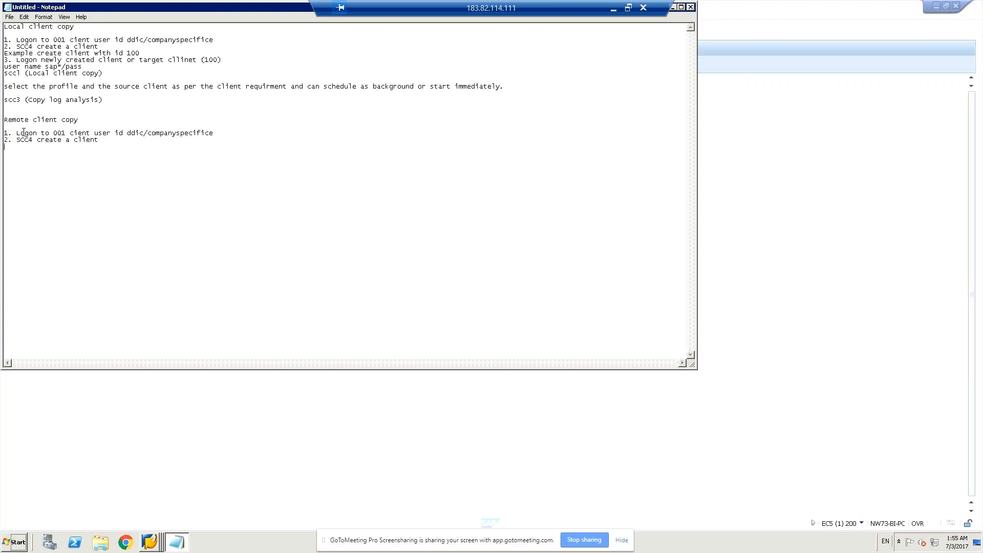
# - Add "3. Logon to the newly created client" to the remote client copy section
pyautogui.write('3')
pyautogui.write('ogon to the newly crated')
pyautogui.press('BackSpace')
pyautogui.press('BackSpace')
pyautogui.press('BackSpace')
pyautogui.press('BackSpace')
pyautogui.write('eated clien')
# - Add a line beginning "User name is sap*/" with the account's password below instruction 3 of the remote client copy section
pyautogui.write('Us')
pyautogui.write('er name i')
pyautogui.write('s sp')
pyautogui.write('p')
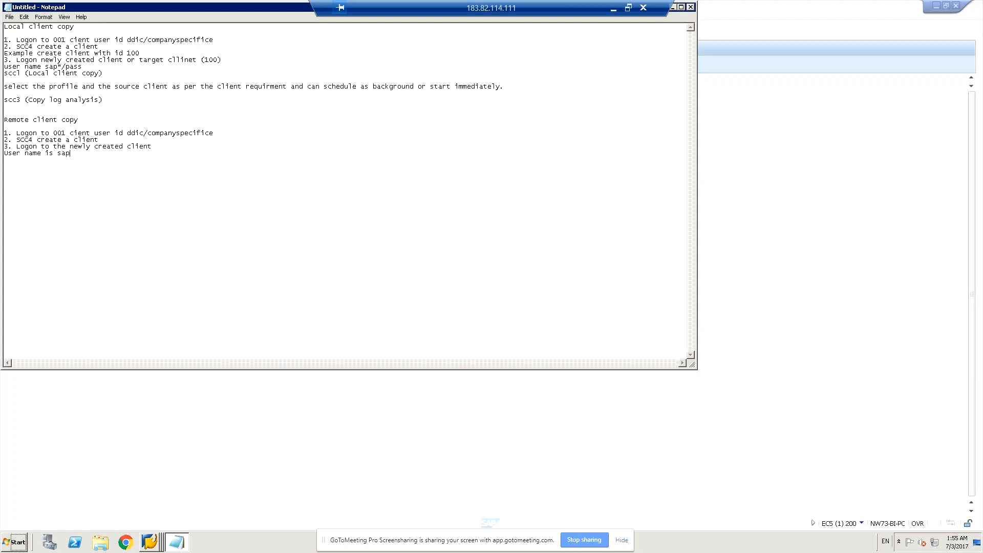
pyautogui.write('*/')
pyautogui.write('scc9')
pyautogui.press('BackSpace')
pyautogui.press('BackSpace')
pyautogui.press('BackSpace')
pyautogui.write('m15')
pyautogui.click(87, 155)
pyautogui.write('pass')
# - Start a transaction code line with "sm" beneath the user name line, leaving a blank line between them
pyautogui.press('BackSpace')
pyautogui.press('BackSpace')
pyautogui.press('BackSpace')
pyautogui.press('BackSpace')
pyautogui.write('m')
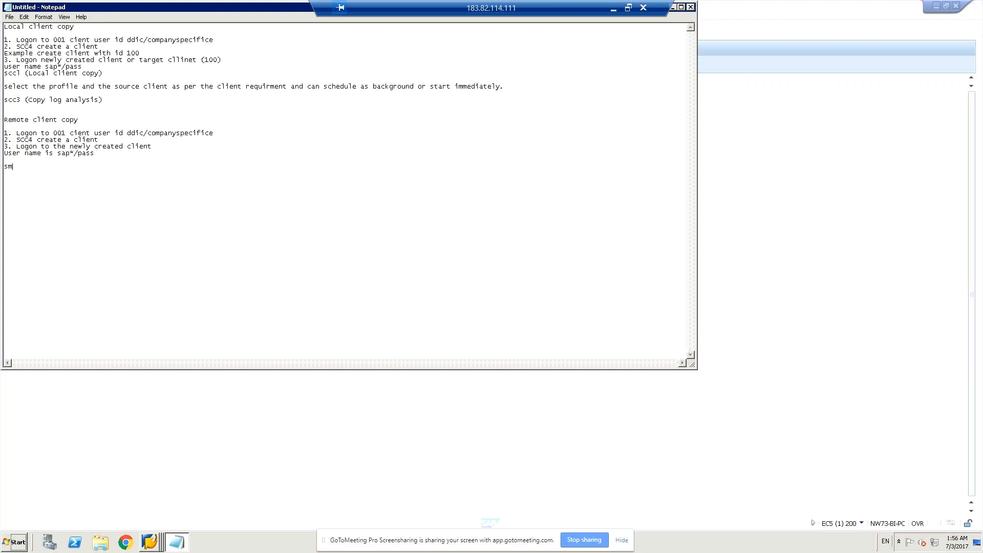
# - Complete the transaction code as sm59 and add the line "Create RFC connection between the client" below it
pyautogui.write('5959')
pyautogui.press('Return')
pyautogui.press('Return')
pyautogui.press('Return')
pyautogui.press('Return')
pyautogui.press('BackSpace')
pyautogui.press('BackSpace')
pyautogui.write('Create RFC connection between th')
pyautogui.write('e client')
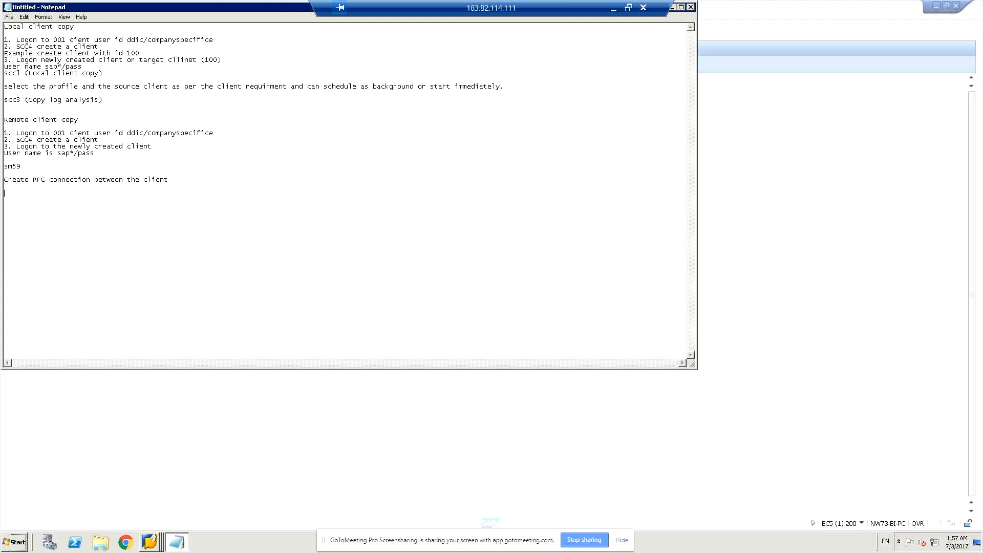
# - Add scc9 to the remote copy section, followed by the lines "select the profile" and "select source destination"
pyautogui.write('sc')
pyautogui.write('c9 ')
pyautogui.write('selec')
pyautogui.write('t the profile')
pyautogui.write('select sour')
pyautogui.write('ce')
pyautogui.write(' de')
pyautogui.write('stinat')
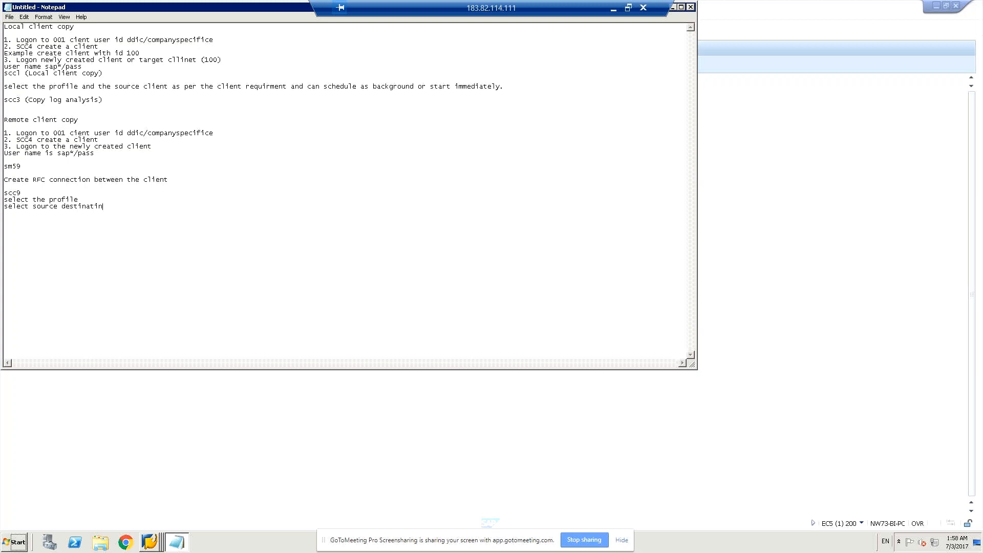
pyautogui.write('ion')
# - Add the lines "start immediately" and "or schedule as background" beneath the source destination line
pyautogui.write('start')
pyautogui.write(' imm')
pyautogui.write('ediately ')
pyautogui.write('or sc')
pyautogui.write('he')
pyautogui.write('dule')
pyautogui.write(' as b')
pyautogui.write('a')
pyautogui.write('ck')
pyautogui.write('ground')
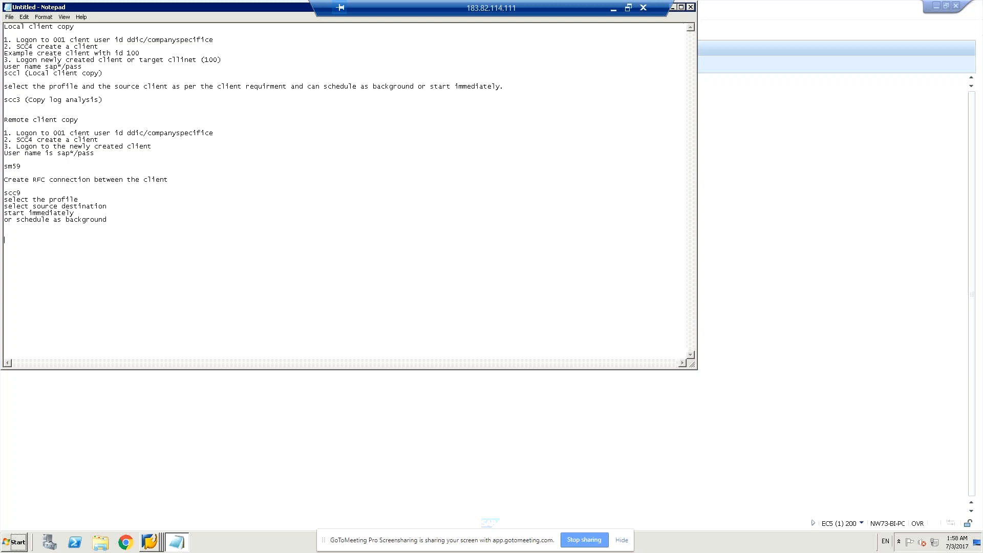
# - Add the line "To check the success" with transaction code scc9 below it
pyautogui.write('T')
pyautogui.write('O check')
pyautogui.write('succ')
pyautogui.write('ess  ')
pyautogui.write('sc')
pyautogui.write('c9')
pyautogui.write('C')
# - Correct the success check's transaction code to scc3 and append "client copy logon analysis" to it
pyautogui.click(35, 248)
pyautogui.press('BackSpace')
pyautogui.write('3 client copy logon analys')
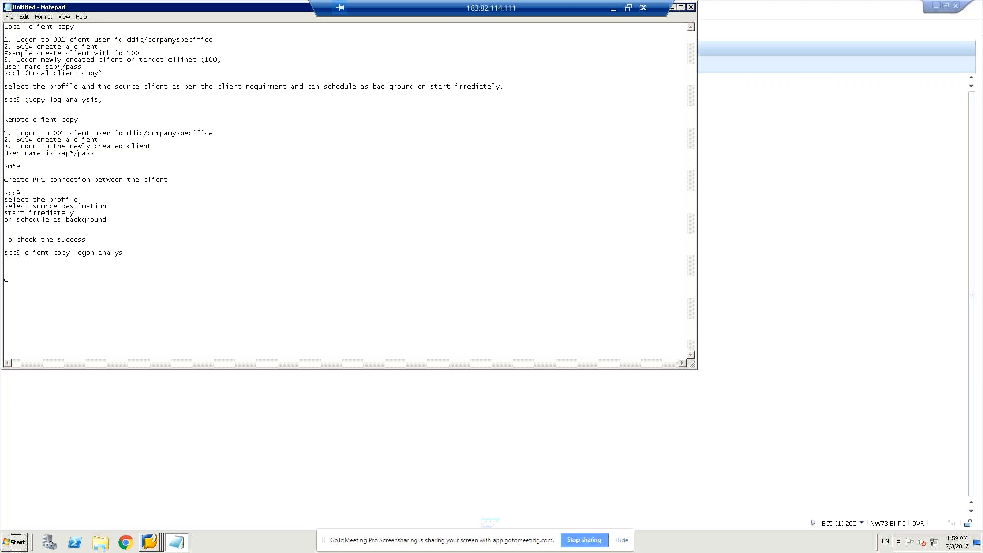
pyautogui.press('BackSpace')
pyautogui.press('BackSpace')
pyautogui.write('ys')
pyautogui.press('BackSpace')
# - Add a separator line of equals signs and the heading "How to delete the client......" below the remote copy instructions
pyautogui.write('================================')
pyautogui.write('========= ')
pyautogui.write('How')
pyautogui.write(' to')
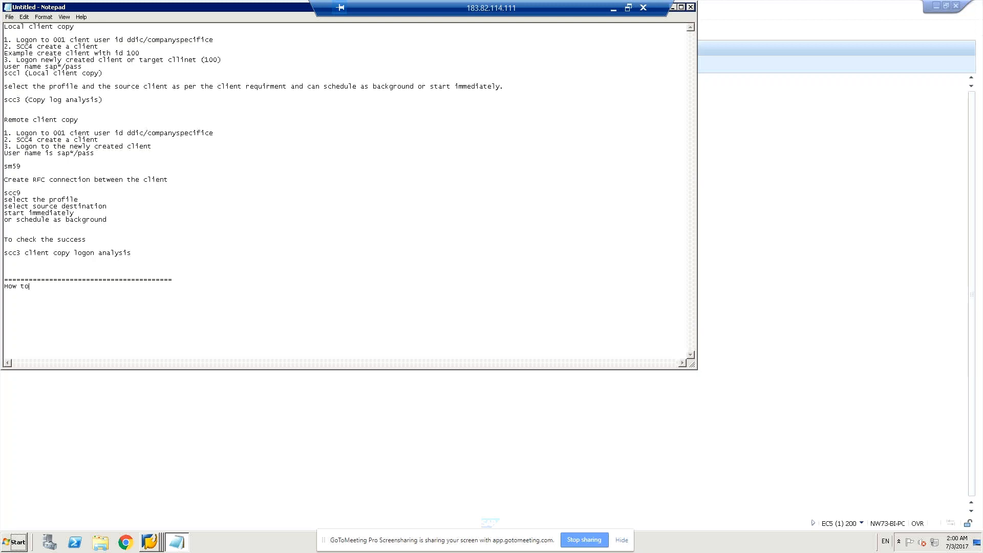
pyautogui.write(' delete the clien')
# - Add "logon to the target client" and a user line with sap* and the account's password beneath the deletion heading
pyautogui.write('lo')
pyautogui.write('gon to the target')
pyautogui.write(' client')
pyautogui.write('user')
pyautogui.write(' sap')
pyautogui.write('*/')
pyautogui.write('pass')
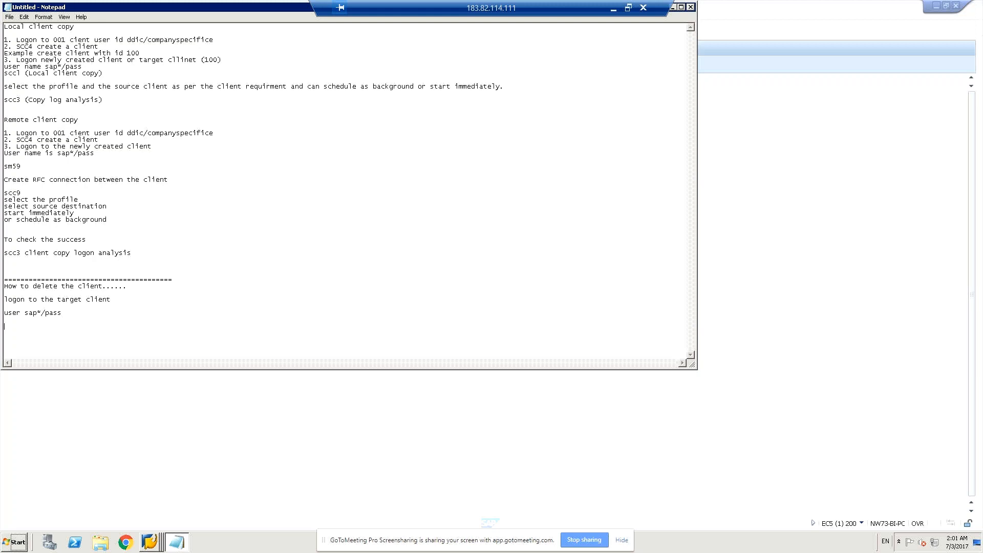
# - Add the note "(Suppose I want to delete 500 client then login to 500 client only)." below the user line
pyautogui.write('(Supporse I want to delete 500 client')
pyautogui.write('en login')
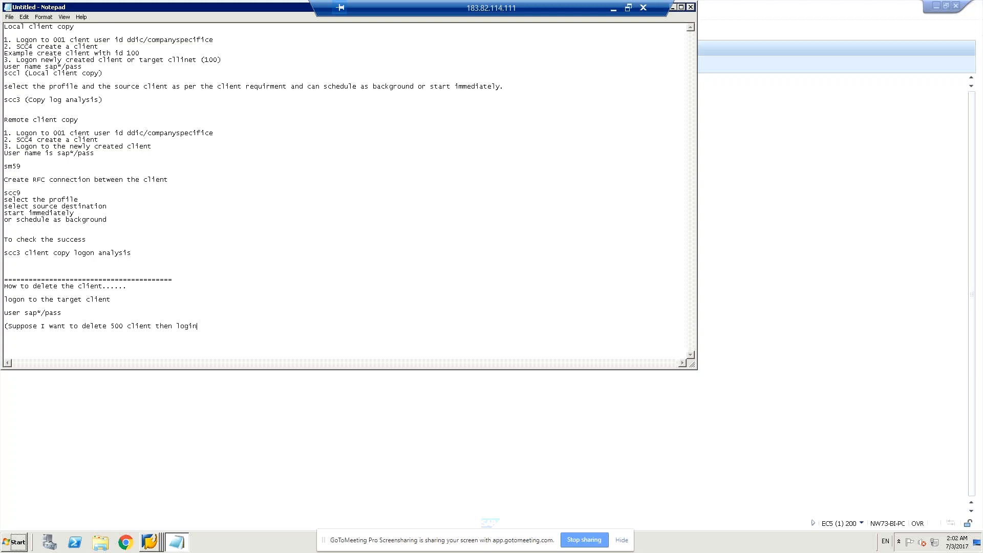
pyautogui.write(' to 50')
pyautogui.write('0 c')
pyautogui.write('lint a')
pyautogui.press('BackSpace')
pyautogui.press('BackSpace')
pyautogui.press('BackSpace')
pyautogui.write('ent only)')
# - Start the deletion transaction line with "scc5 (selecting scheduler in" and the background mode abbreviation
pyautogui.write('ss')
pyautogui.press('BackSpace')
pyautogui.write('cc')
pyautogui.write('5')
pyautogui.write('select')
pyautogui.write('ing sc')
pyautogui.write('he')
pyautogui.write('du')
pyautogui.write('ler')
pyautogui.write(' and')
pyautogui.press('BackSpace')
pyautogui.press('BackSpace')
pyautogui.press('BackSpace')
pyautogui.write('in G=BG')
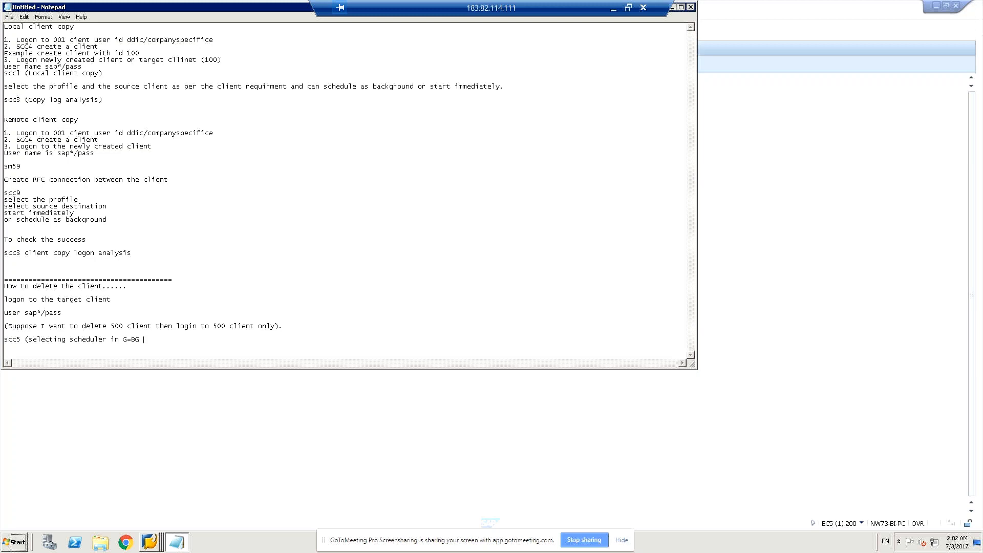
# - Correct the end of the scc5 line to "BG or Dialogue mode)" and add "logon" below it
pyautogui.press('BackSpace')
pyautogui.press('BackSpace')
pyautogui.press('BackSpace')
pyautogui.write('G or Dialogue mode)')
pyautogui.write('logon')
# - Switch to the SAP log analysis window and open the Delete Client transaction with /nscc5
pyautogui.click(808, 274)
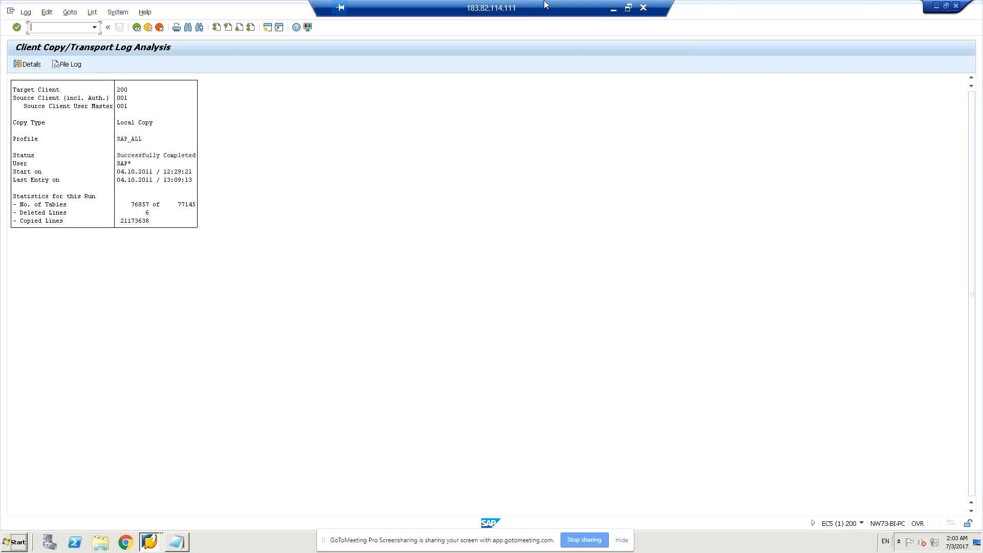
pyautogui.write('/nscc')
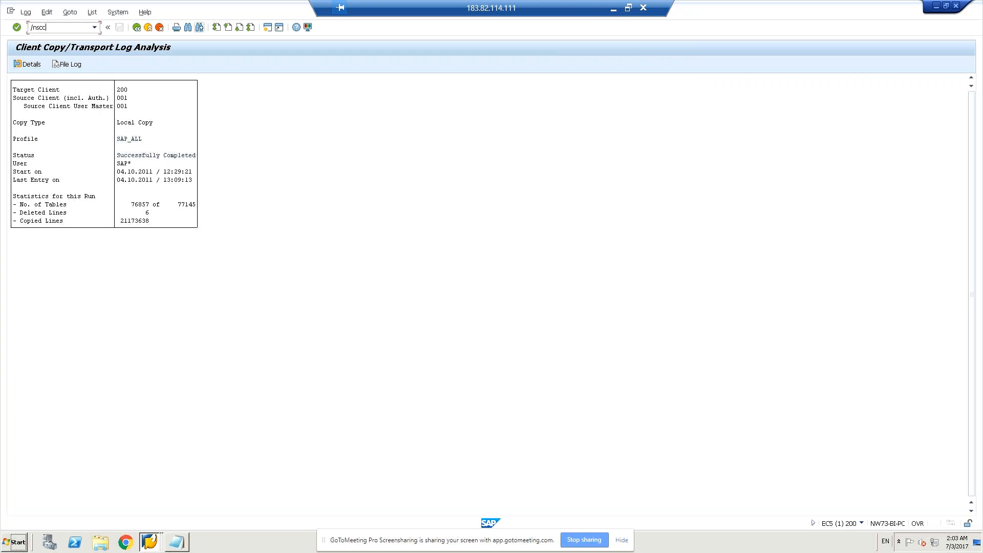
pyautogui.write('5')
pyautogui.press('Return')
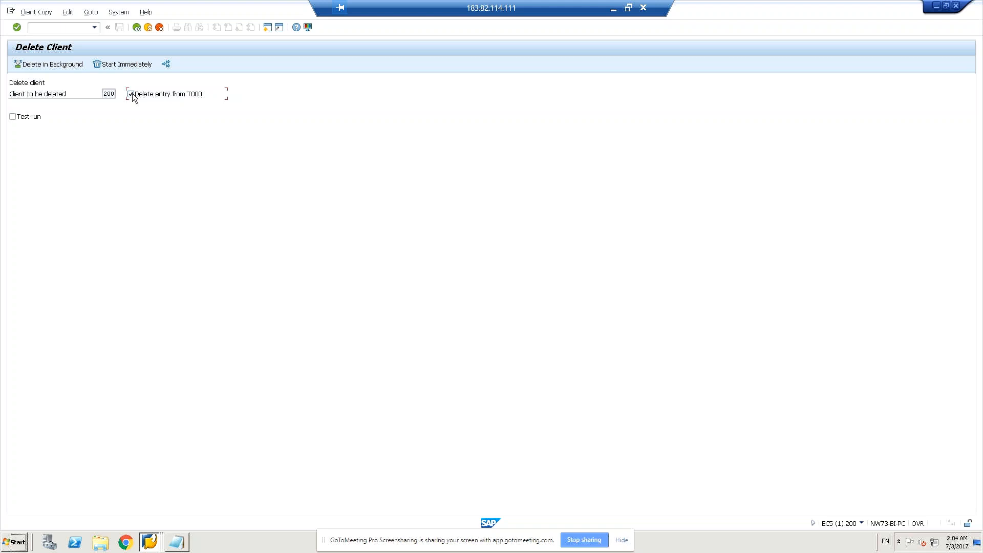
# - Examine the verification parameters for immediately deleting client 200 with its T000 entry, cancelling the deletion each time
pyautogui.click(117, 65)
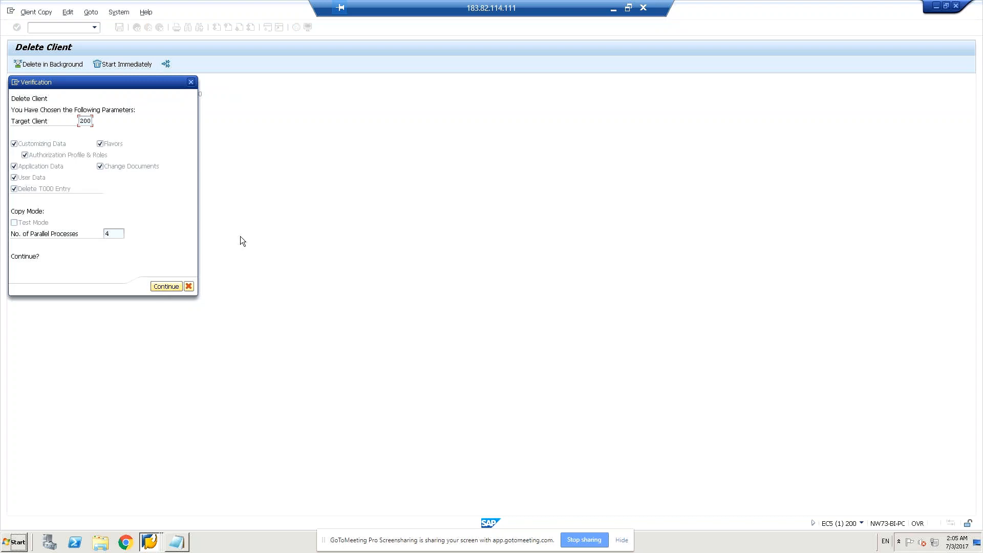
pyautogui.click(189, 285)
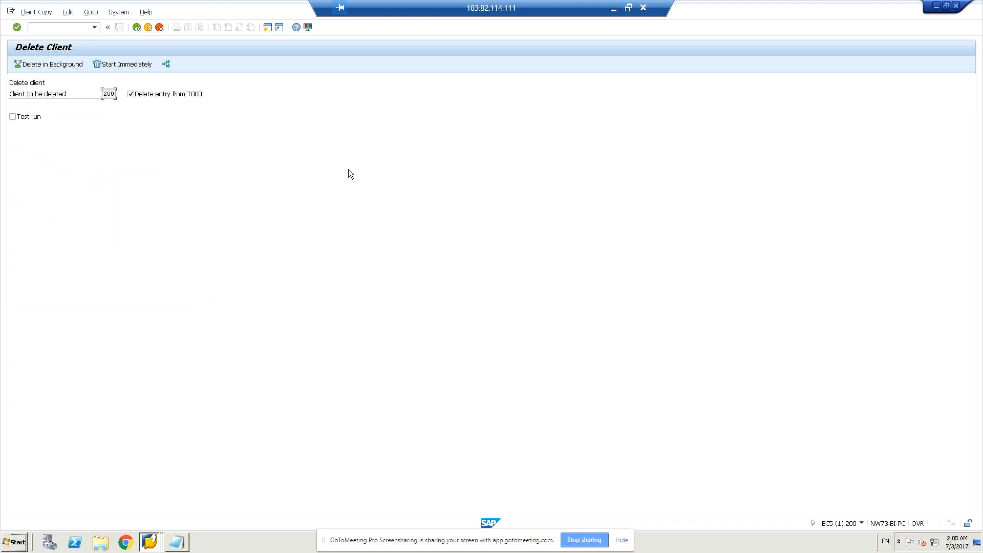
pyautogui.click(137, 64)
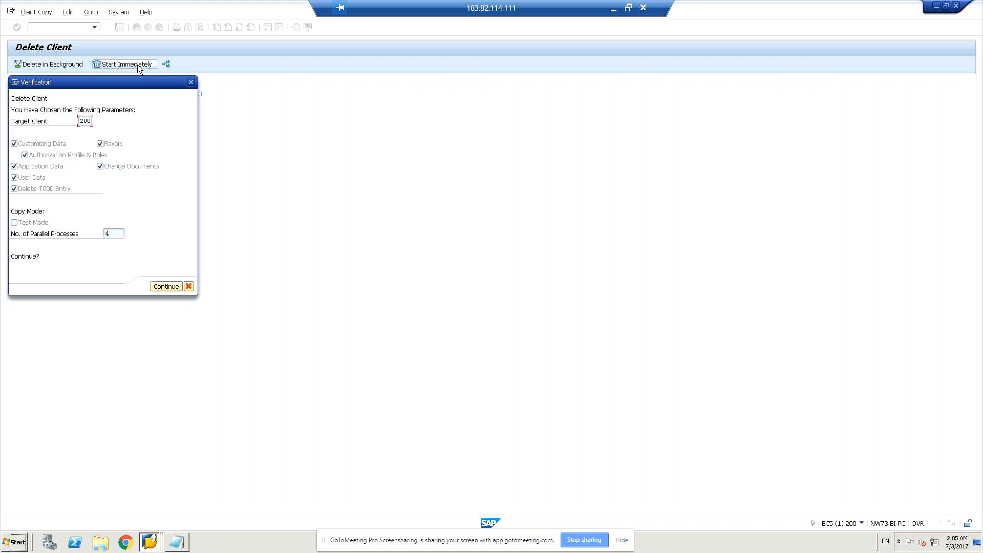
pyautogui.click(191, 287)
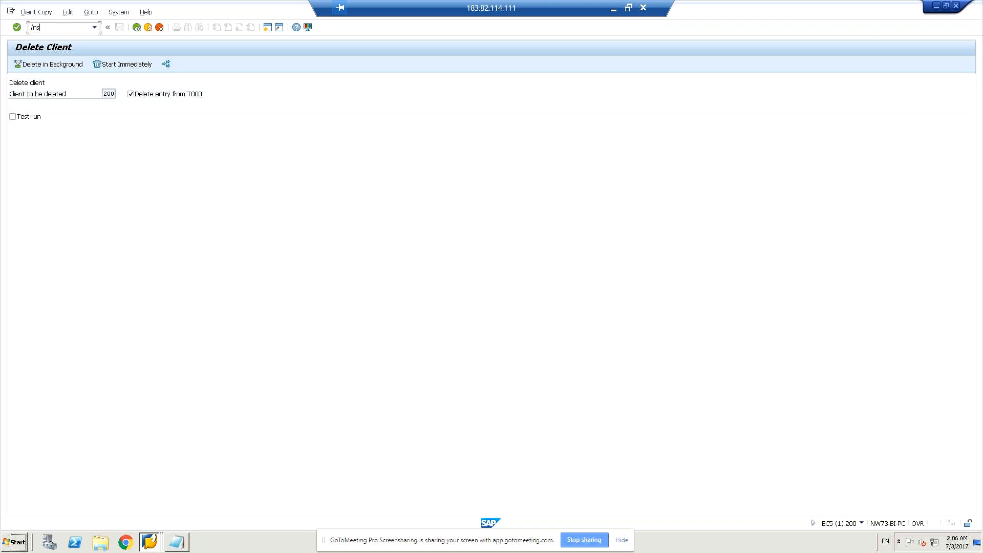
# - Open the client copy logs with scc3, cancel deleting the log, and display the logs for all clients
pyautogui.write('cc3')
pyautogui.press('Return')
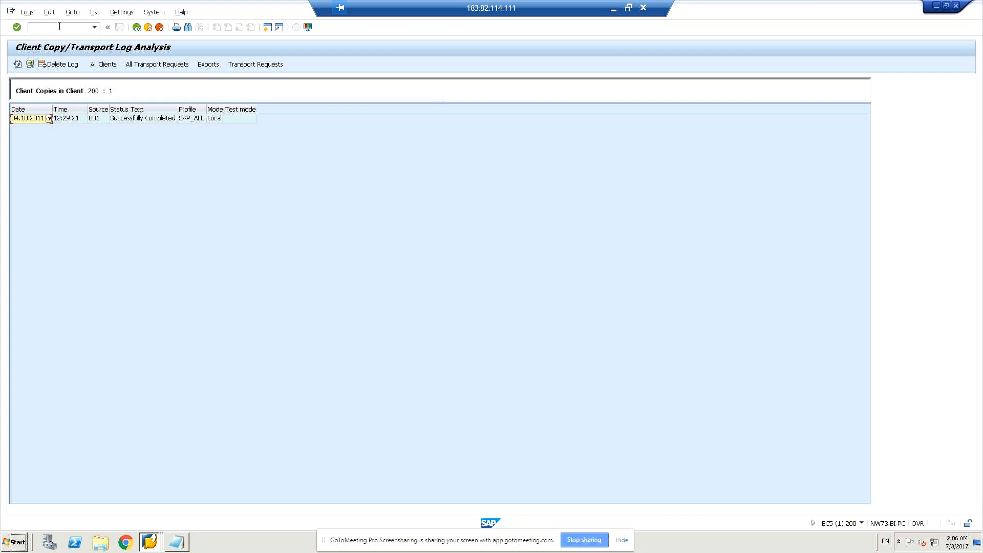
pyautogui.click(58, 65)
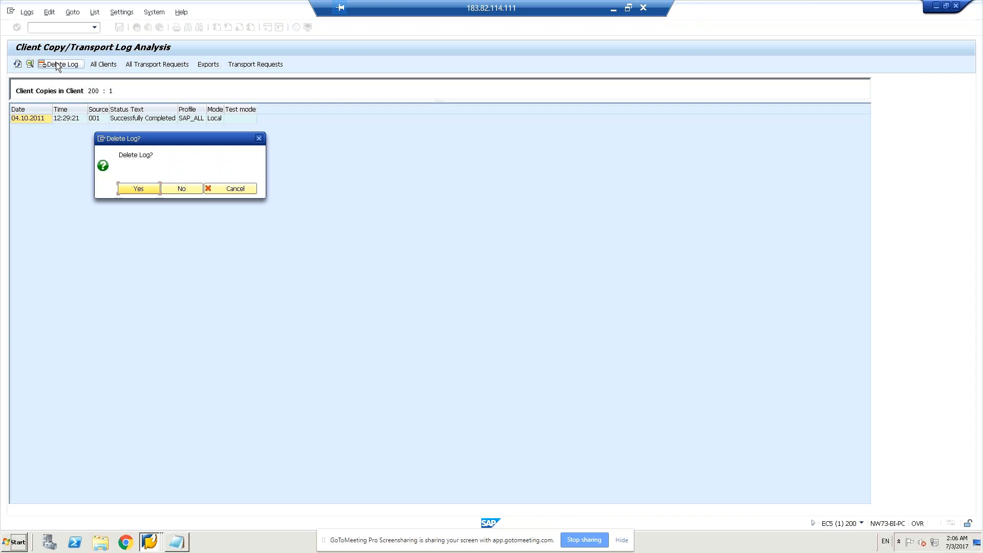
pyautogui.click(225, 188)
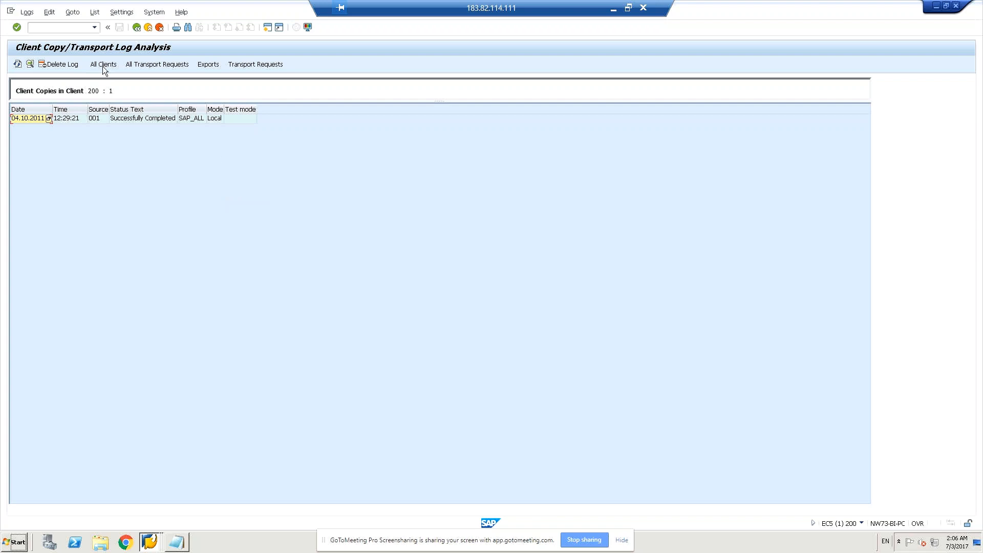
pyautogui.click(102, 67)
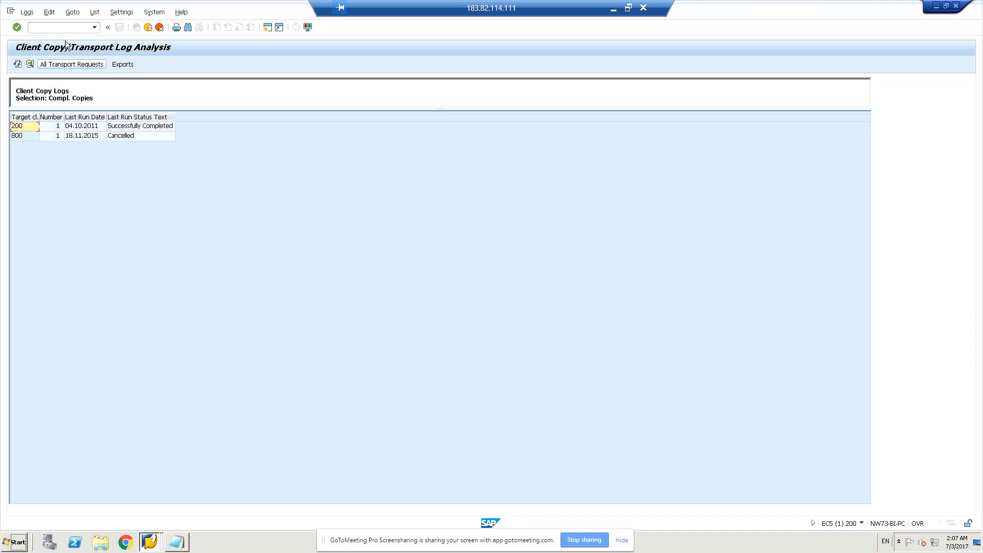
# - Open the Function Builder with transaction /nse37
pyautogui.click(53, 30)
pyautogui.write('/s')
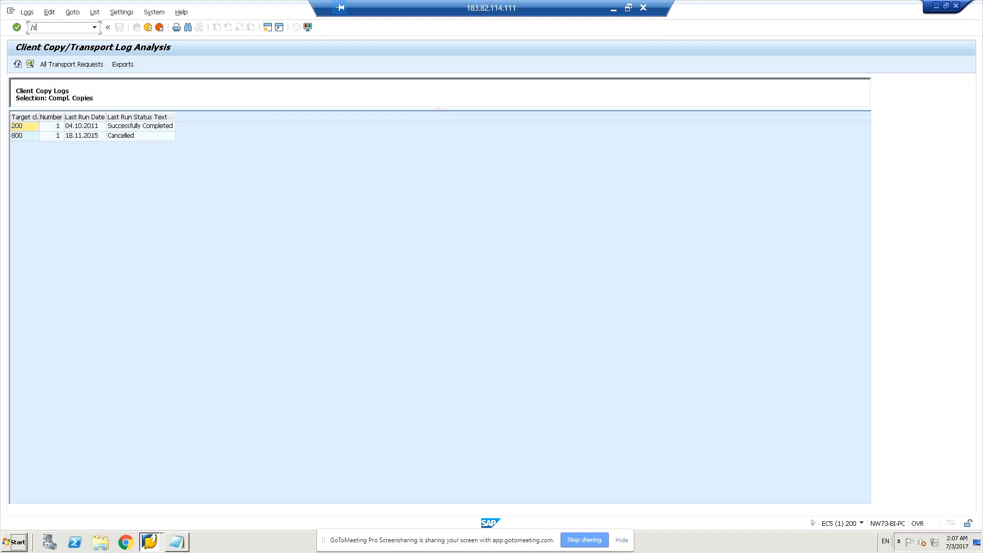
pyautogui.write('a37')
pyautogui.press('Return')
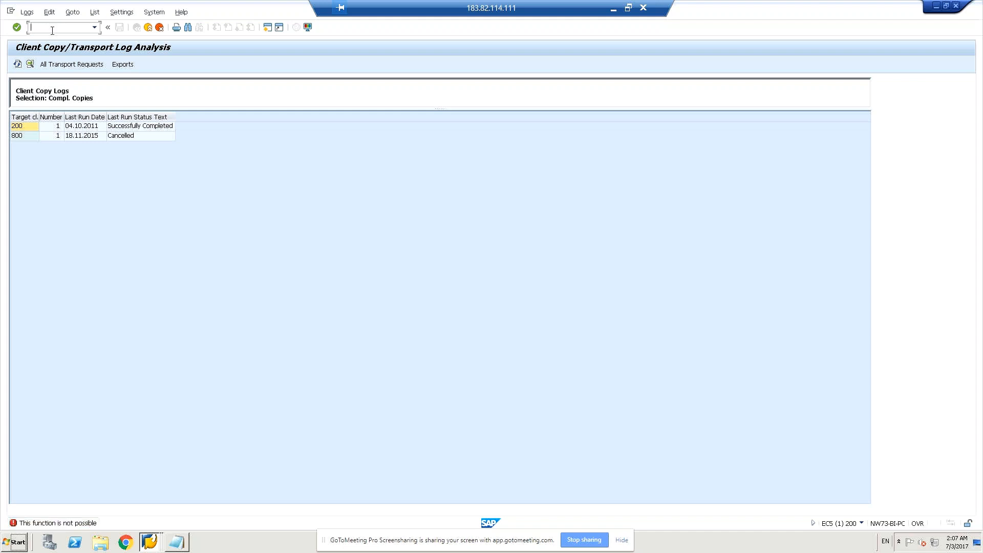
pyautogui.write('/nse37')
pyautogui.press('Return')
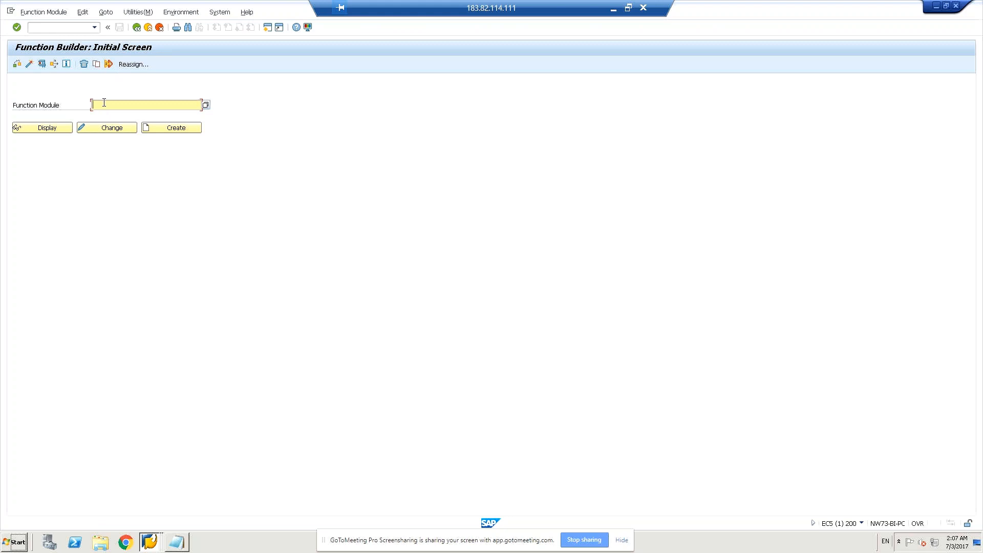
# - Enter the function module sccr_lock_client and open it for testing
pyautogui.write('sccr_lock_client')
pyautogui.click(42, 64)
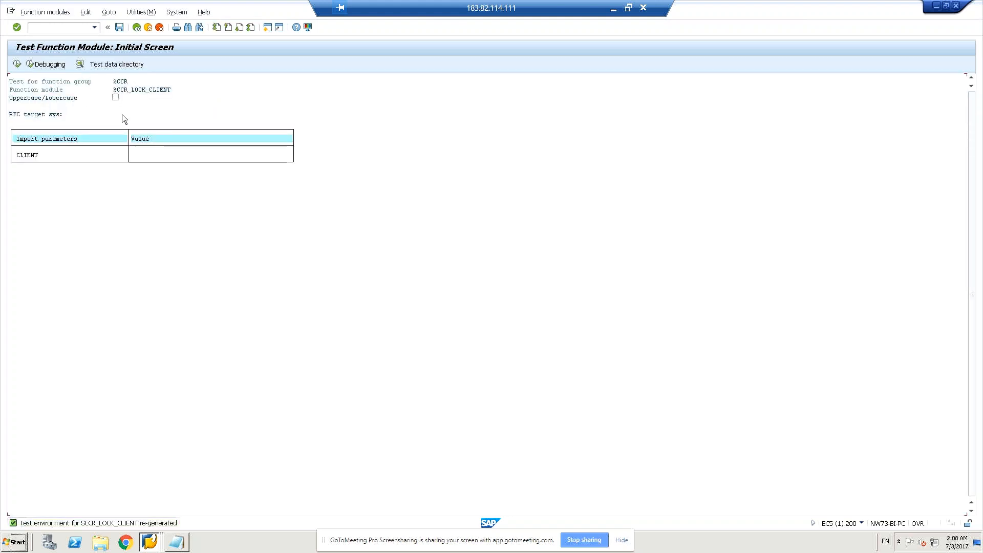
# - Set the CLIENT import parameter to 200 and execute the client lock function module
pyautogui.click(203, 112)
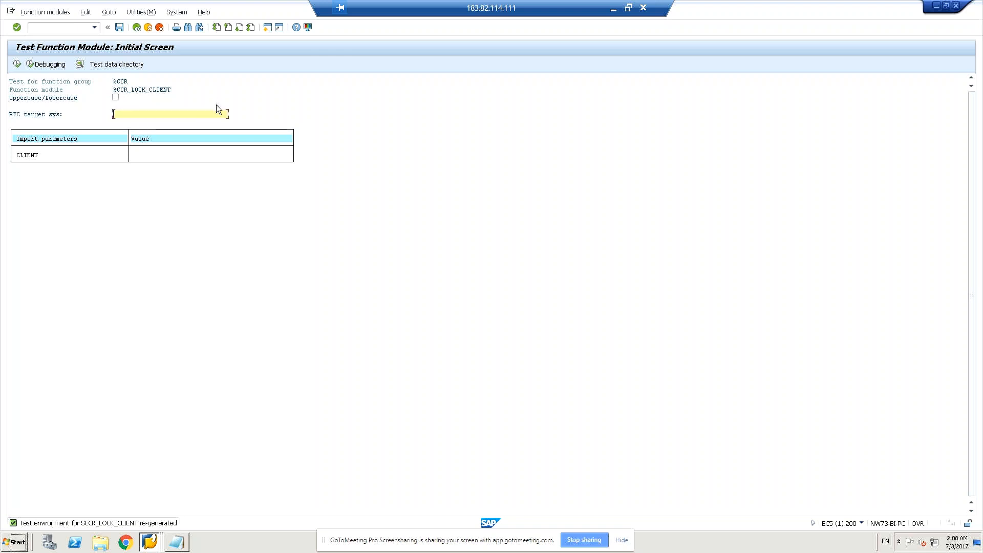
pyautogui.write('2')
pyautogui.press('BackSpace')
pyautogui.click(136, 156)
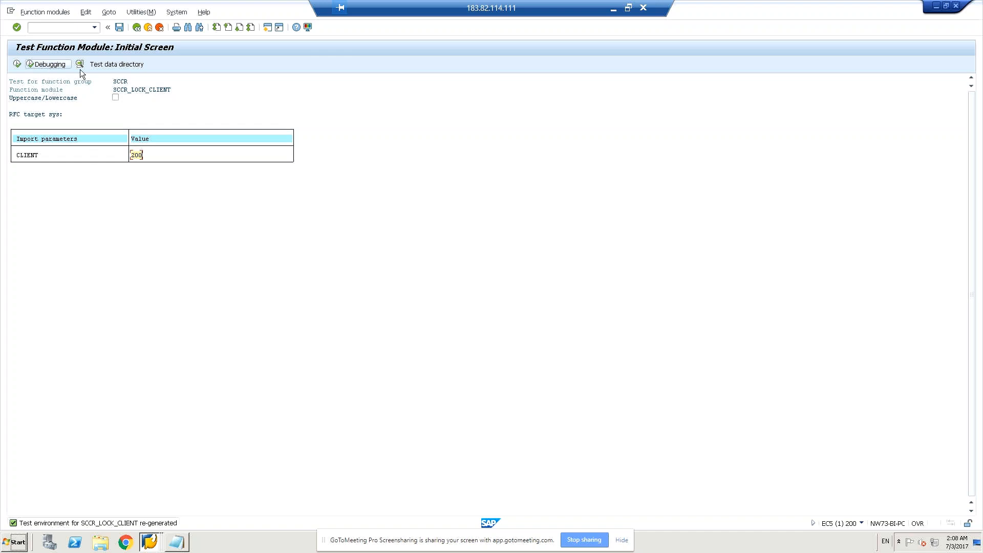
pyautogui.click(17, 65)
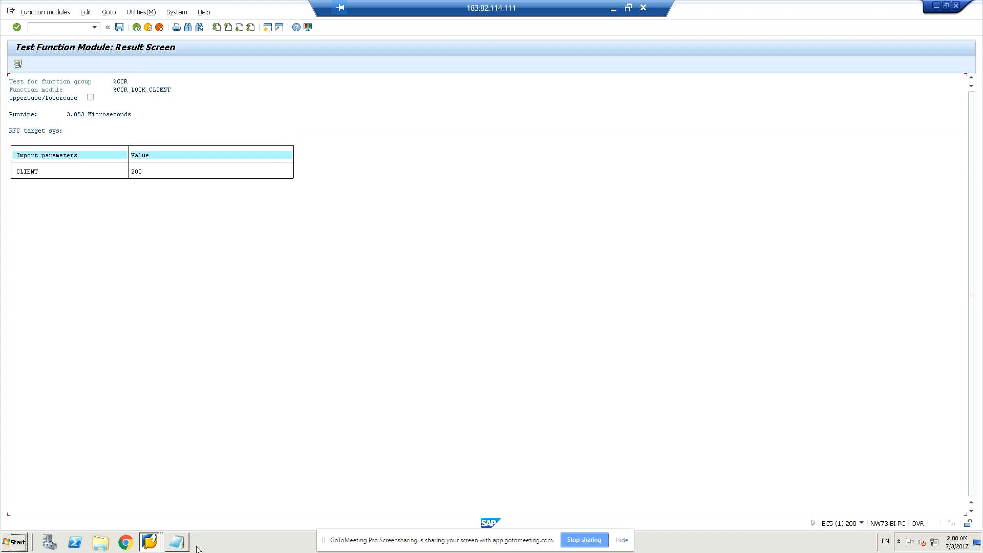
# - Open a new SAP logon session and try to log on to client 200 with the account's user name and password
pyautogui.click(148, 542)
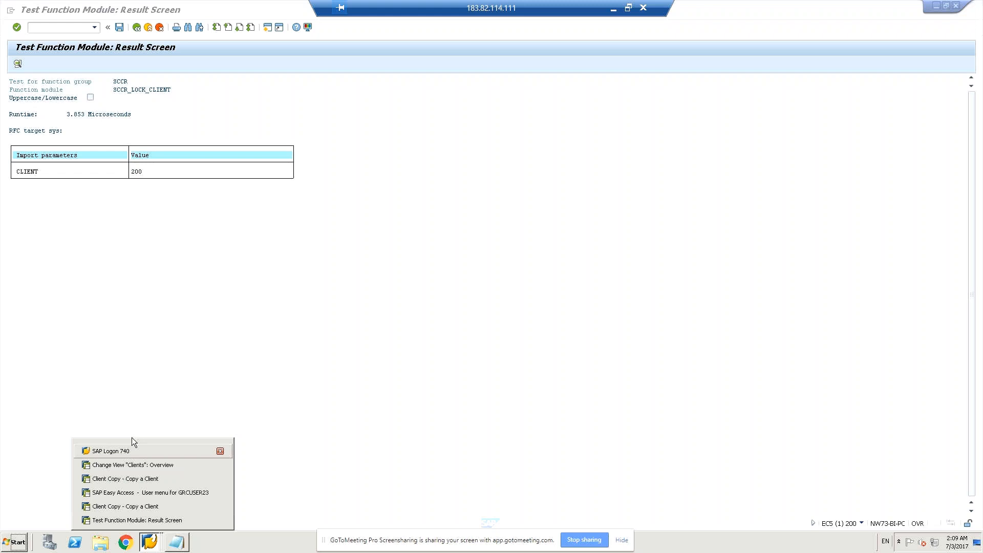
pyautogui.click(130, 451)
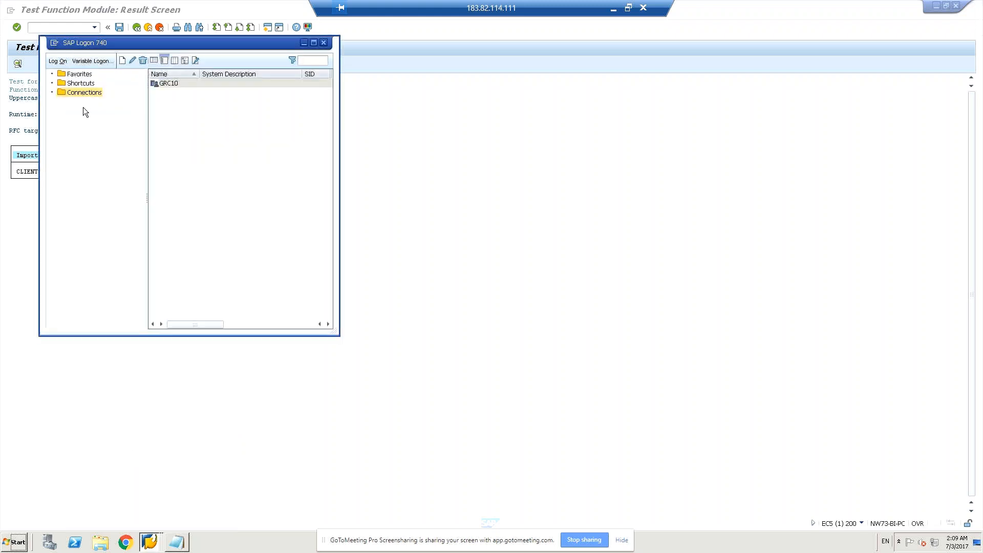
pyautogui.click(86, 82)
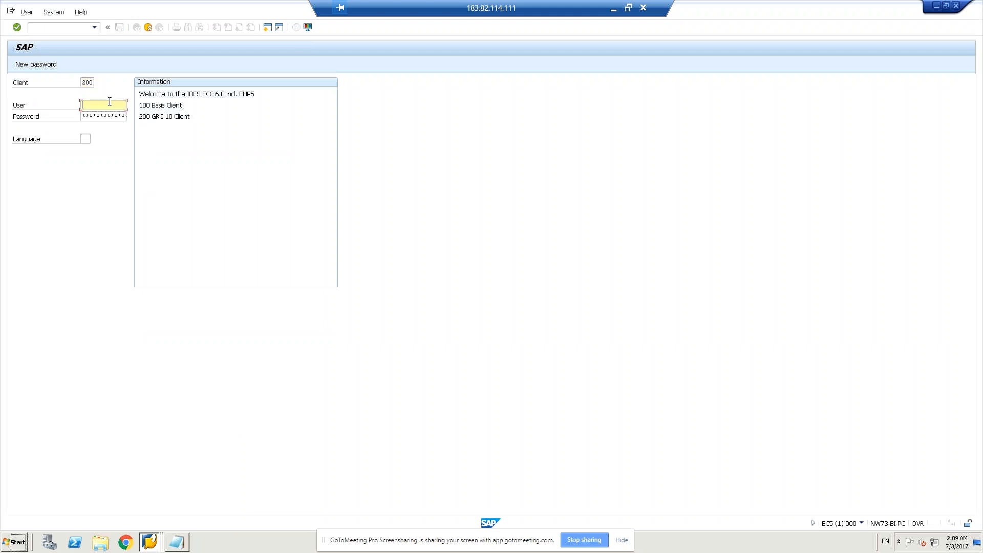
pyautogui.write('gr')
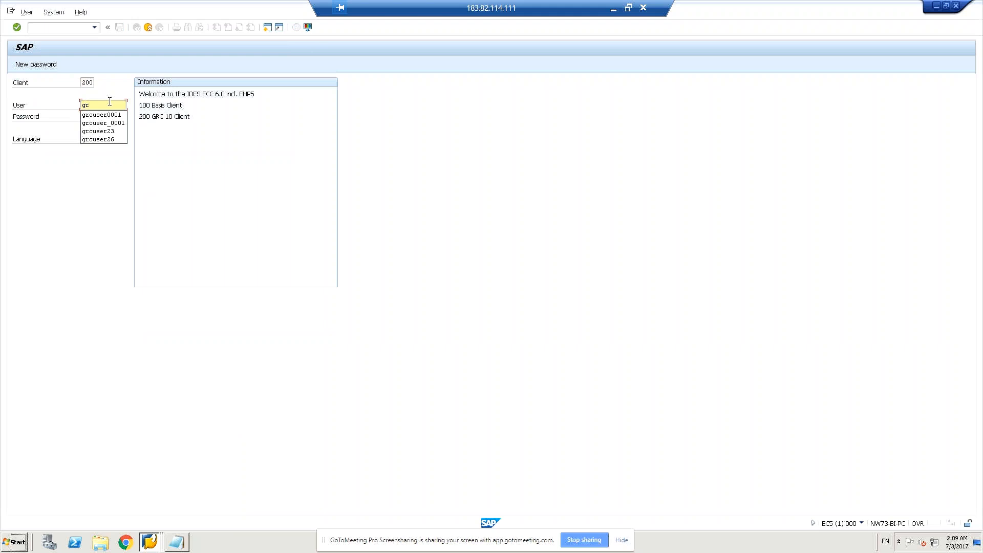
pyautogui.write('cuser23')
pyautogui.press('Tab')
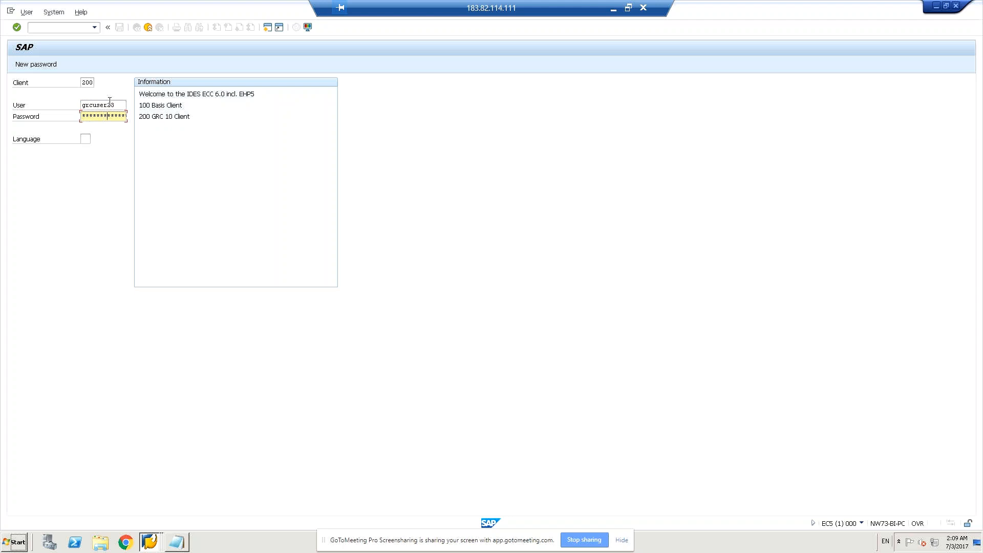
pyautogui.press('Return')
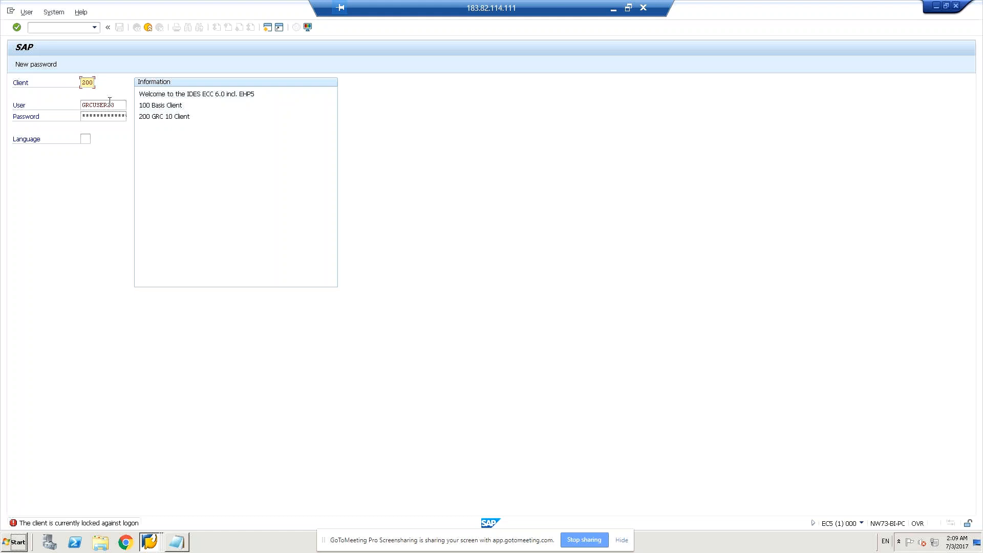
# - Try to open transaction /nse37 from the SAP logon screen
pyautogui.click(84, 28)
pyautogui.write('/nse37')
pyautogui.press('Return')
# - Switch to the SAP session with the client lock test result and return to the Function Builder initial screen
pyautogui.click(143, 539)
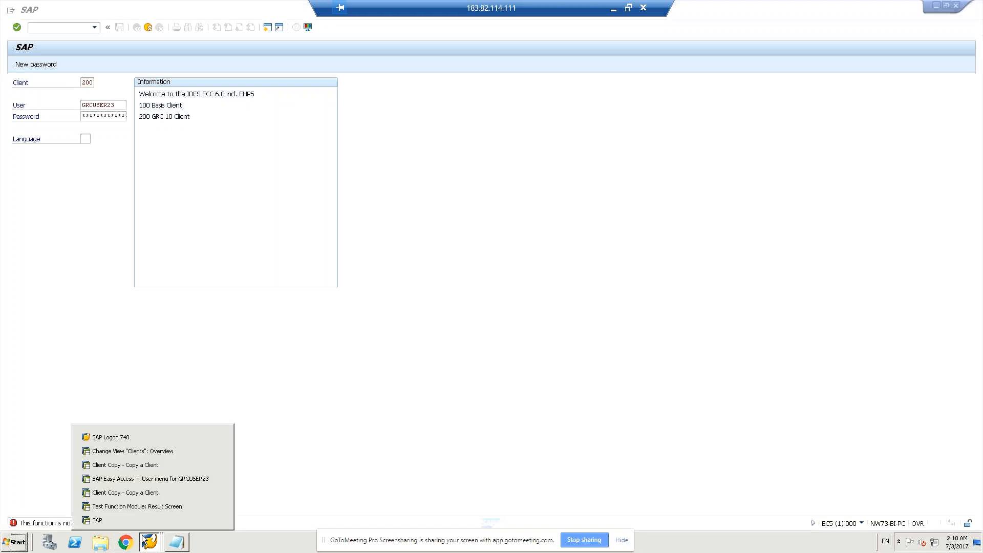
pyautogui.click(130, 483)
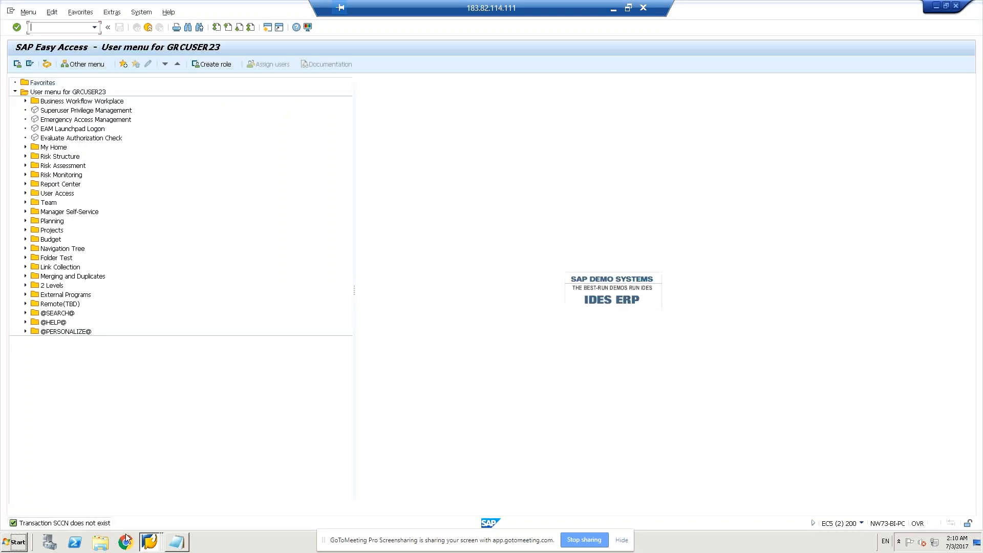
pyautogui.click(151, 544)
pyautogui.click(152, 505)
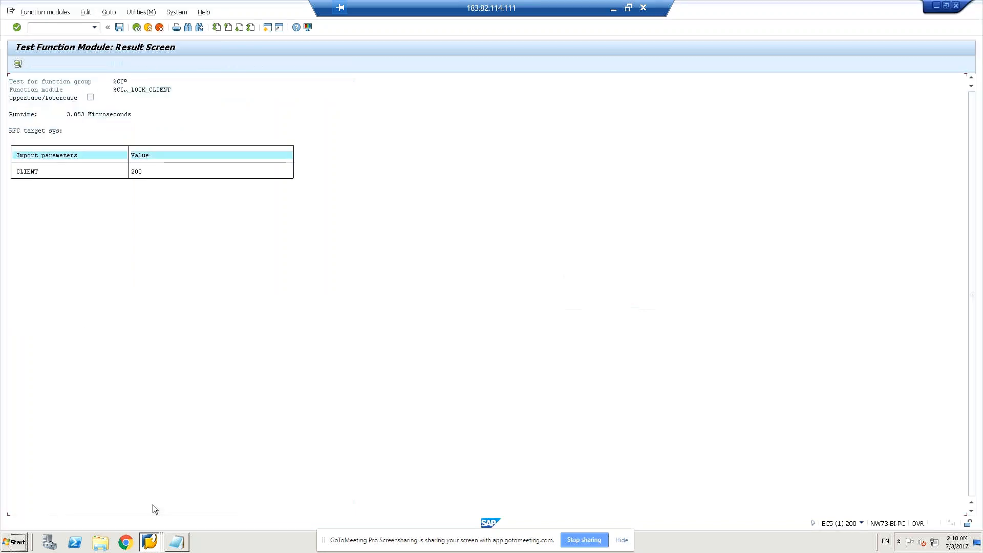
pyautogui.click(80, 25)
pyautogui.click(137, 27)
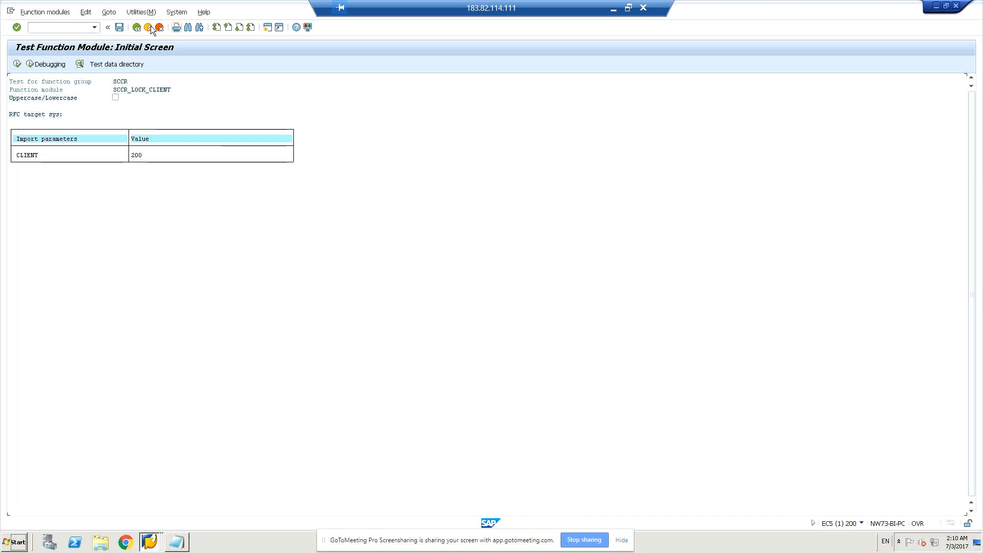
pyautogui.click(137, 27)
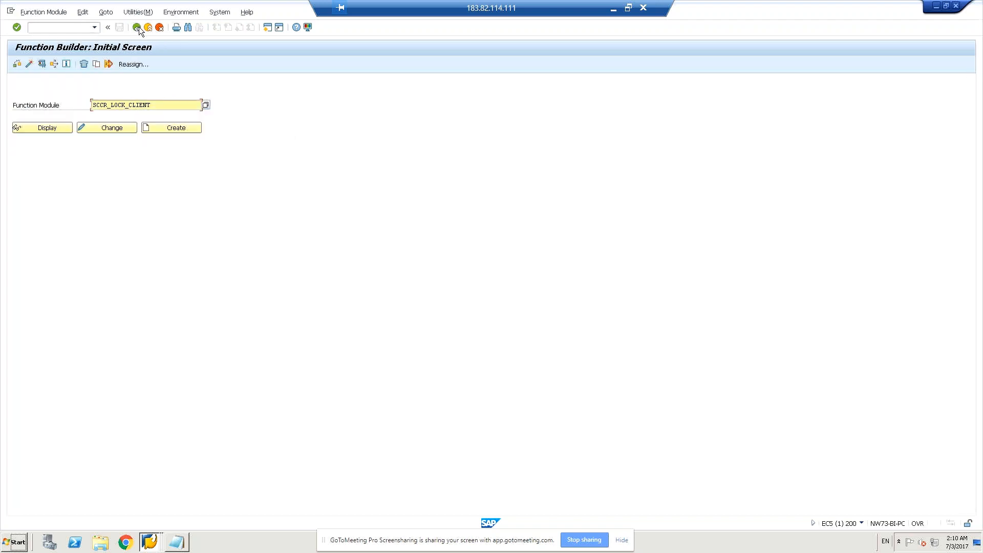
# - Replace the function module name with SCCR_unlock_client
pyautogui.click(51, 27)
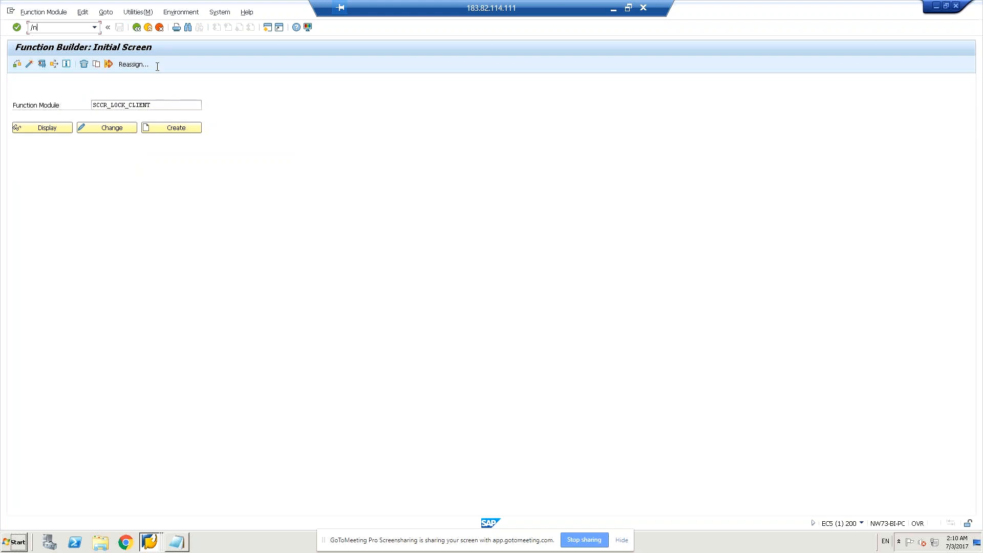
pyautogui.click(153, 105)
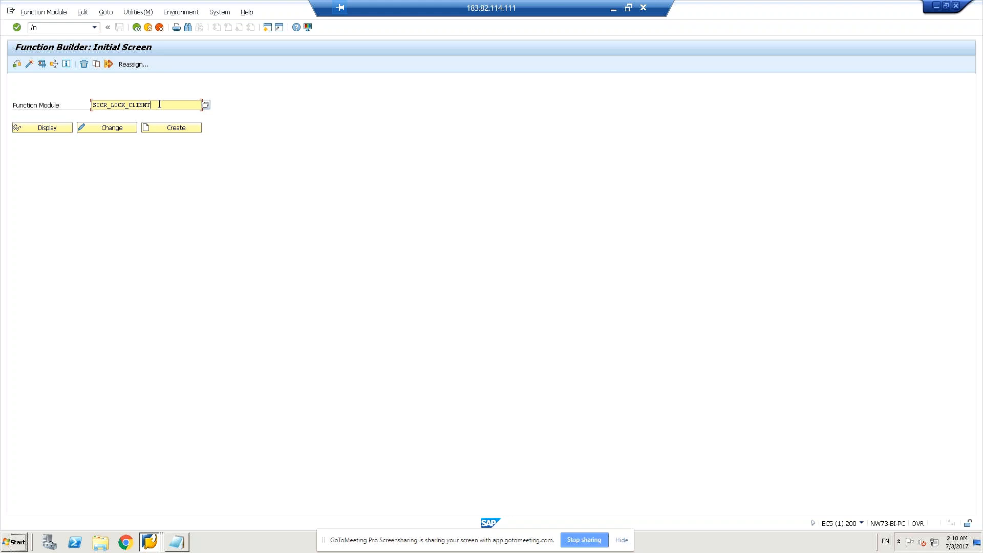
pyautogui.press('BackSpace')
pyautogui.press('BackSpace')
pyautogui.press('BackSpace')
pyautogui.press('BackSpace')
pyautogui.press('BackSpace')
pyautogui.press('BackSpace')
pyautogui.press('BackSpace')
pyautogui.press('BackSpace')
pyautogui.press('BackSpace')
pyautogui.press('BackSpace')
pyautogui.press('BackSpace')
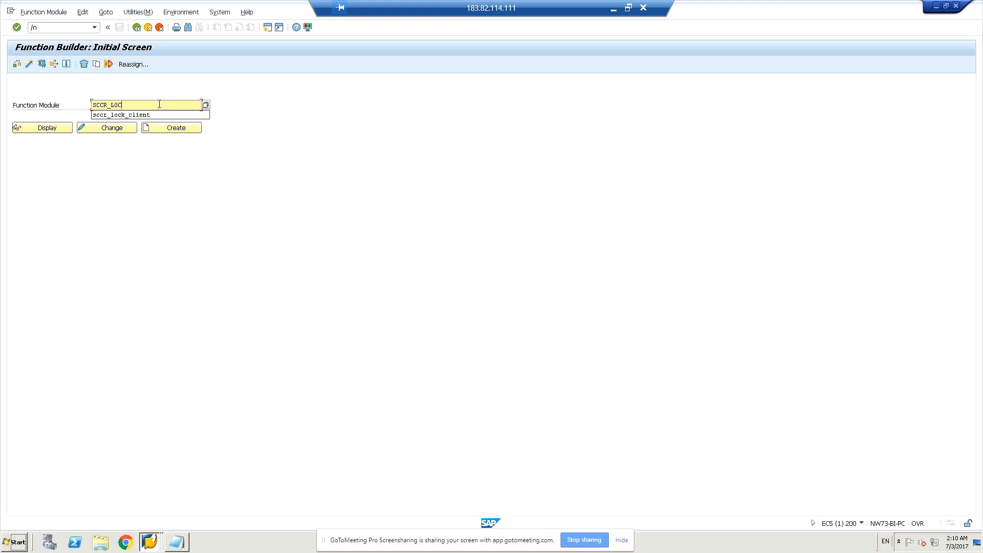
pyautogui.write('unlock')
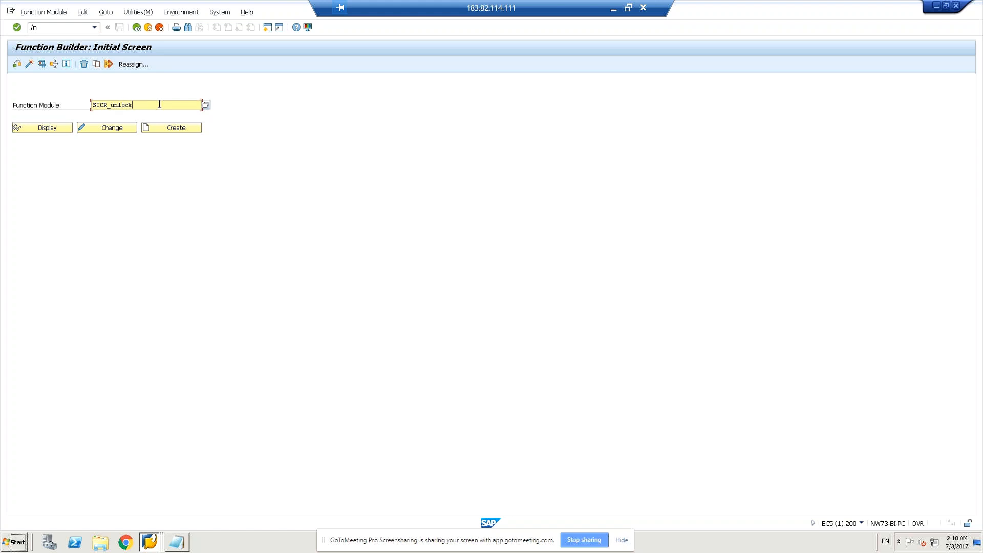
pyautogui.write('_client')
# - Open the unlock function module for testing and execute it with the CLIENT import parameter set to 200
pyautogui.click(41, 64)
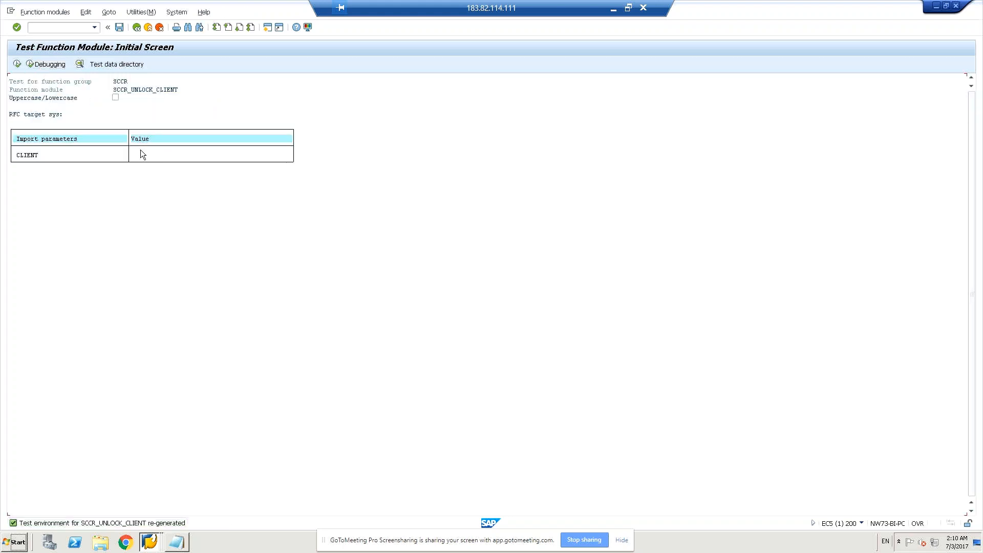
pyautogui.click(137, 154)
pyautogui.click(18, 64)
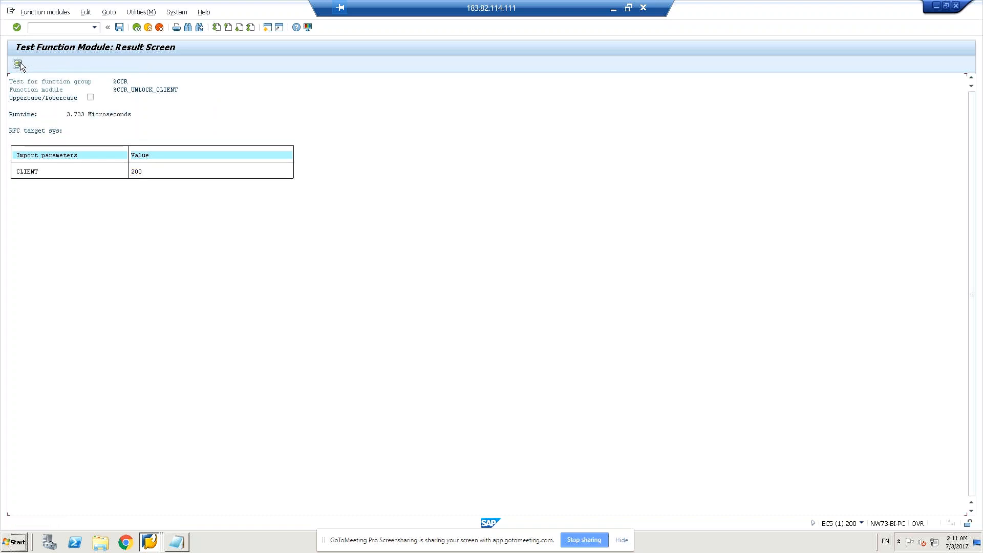
# - Open a new logon session from SAP Logon 740 and set the client to 200
pyautogui.click(162, 547)
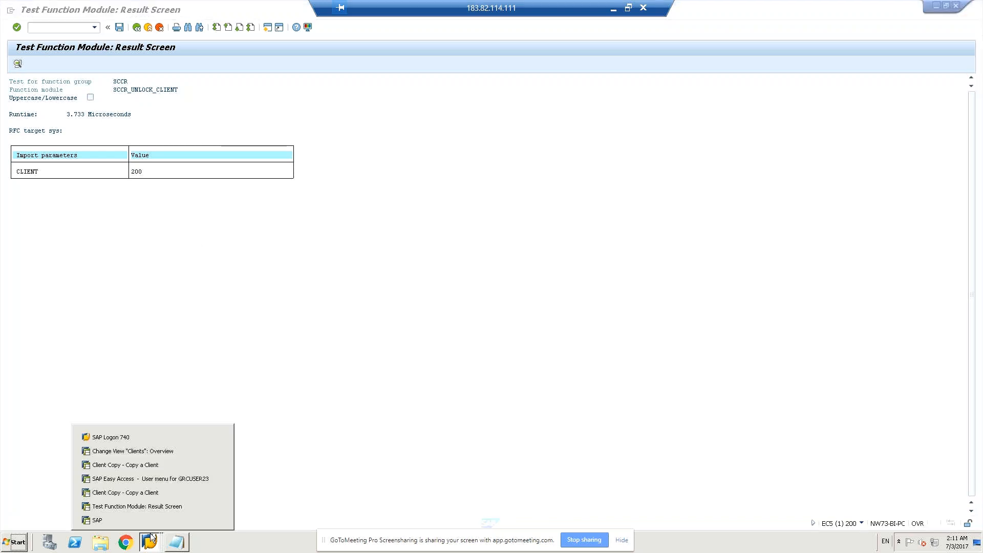
pyautogui.click(144, 437)
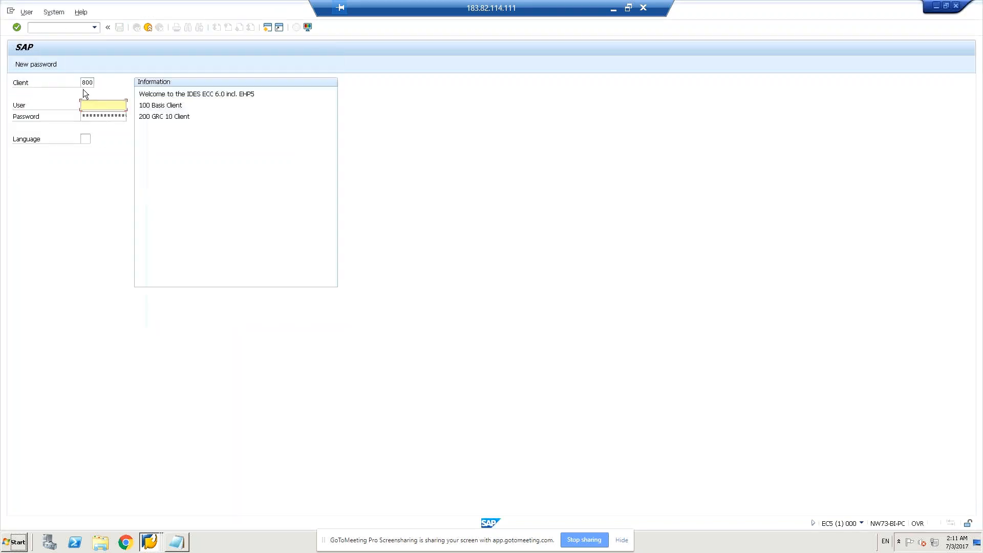
pyautogui.click(84, 82)
pyautogui.press('BackSpace')
pyautogui.write('20')
# - Log on with the account's user name and password, continuing without ending any other logons in the system
pyautogui.click(116, 103)
pyautogui.write('s')
pyautogui.press('BackSpace')
pyautogui.write('gr')
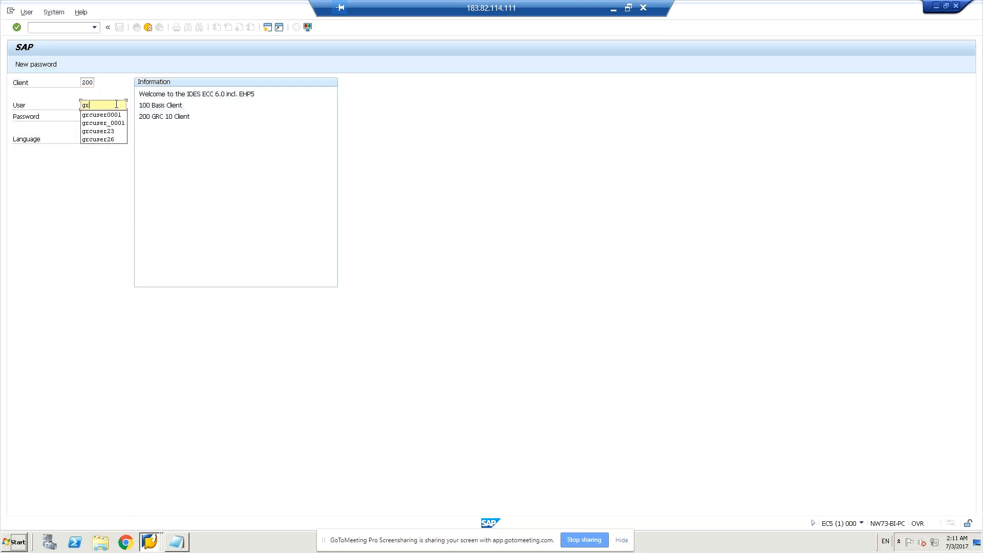
pyautogui.click(108, 131)
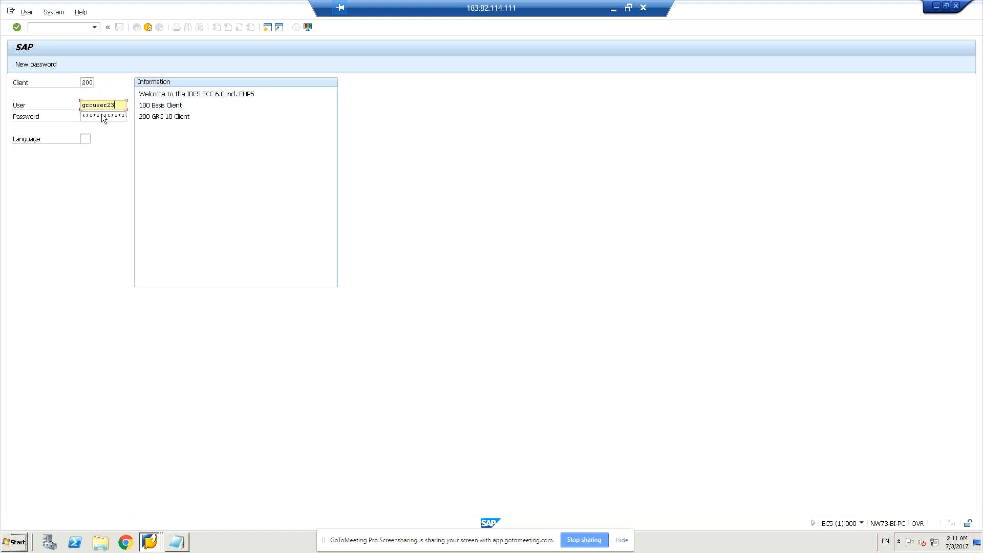
pyautogui.press('Tab')
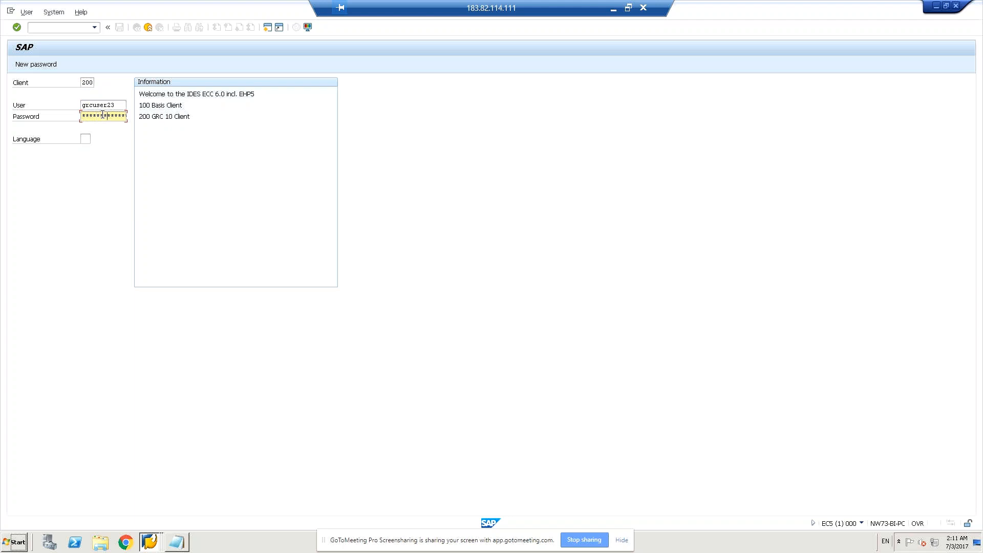
pyautogui.press('Return')
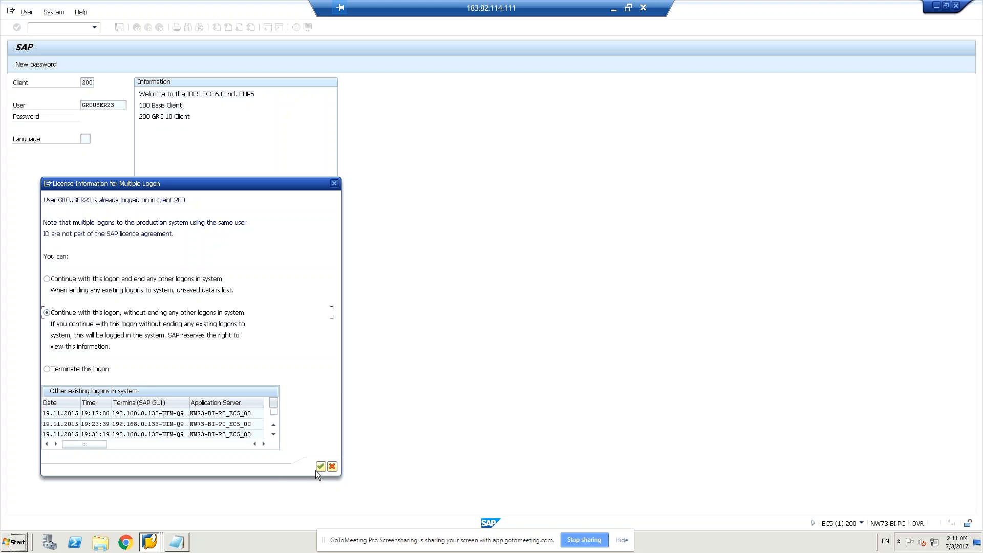
pyautogui.click(317, 470)
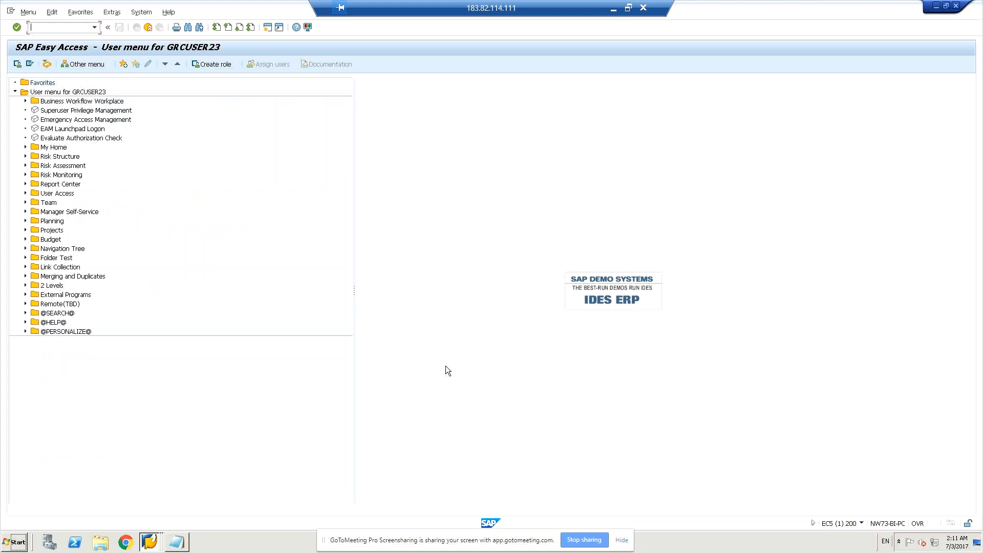
pyautogui.click(177, 543)
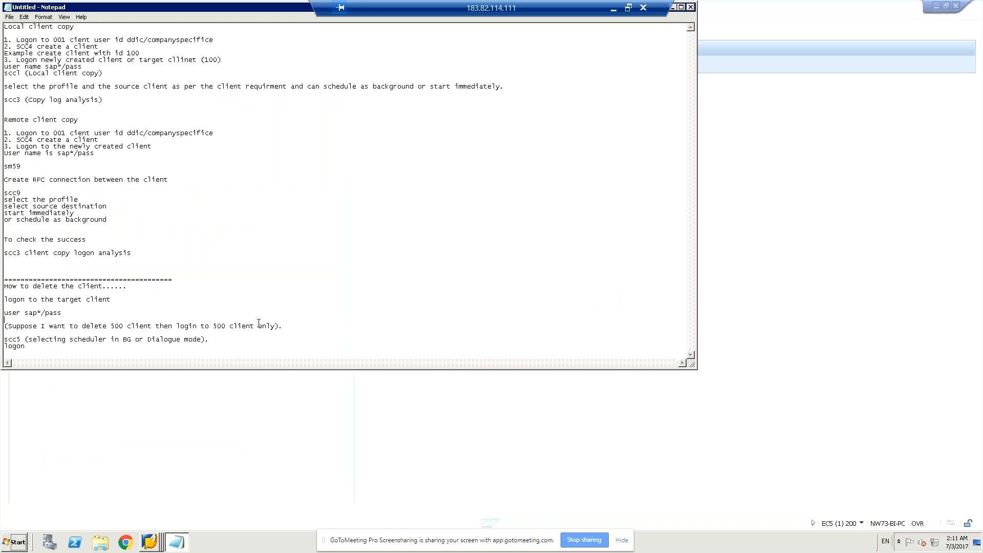
pyautogui.press('Return')
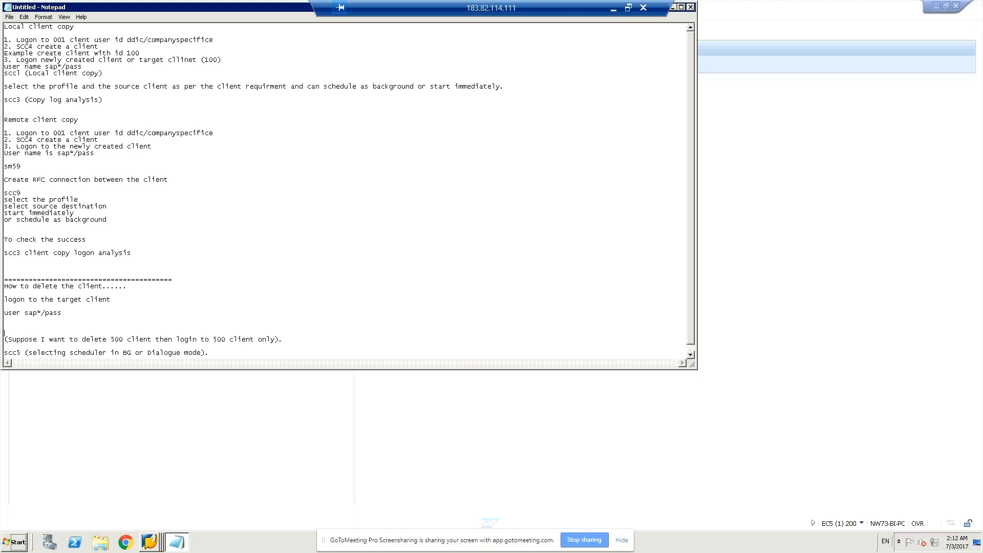
pyautogui.write('logon')
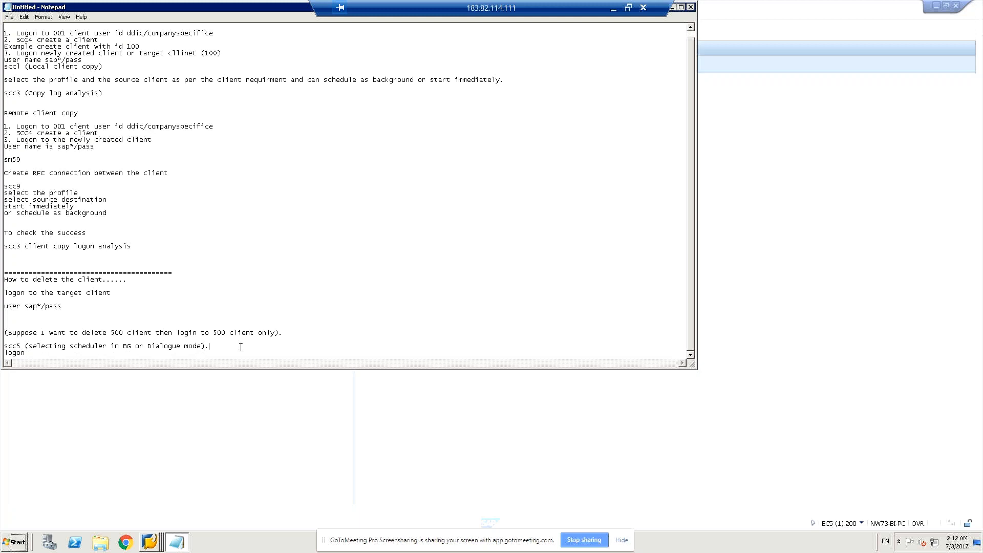
pyautogui.press('Return')
pyautogui.press('Return')
pyautogui.press('Return')
pyautogui.press('Return')
pyautogui.press('Return')
pyautogui.press('Return')
pyautogui.press('Return')
pyautogui.press('Return')
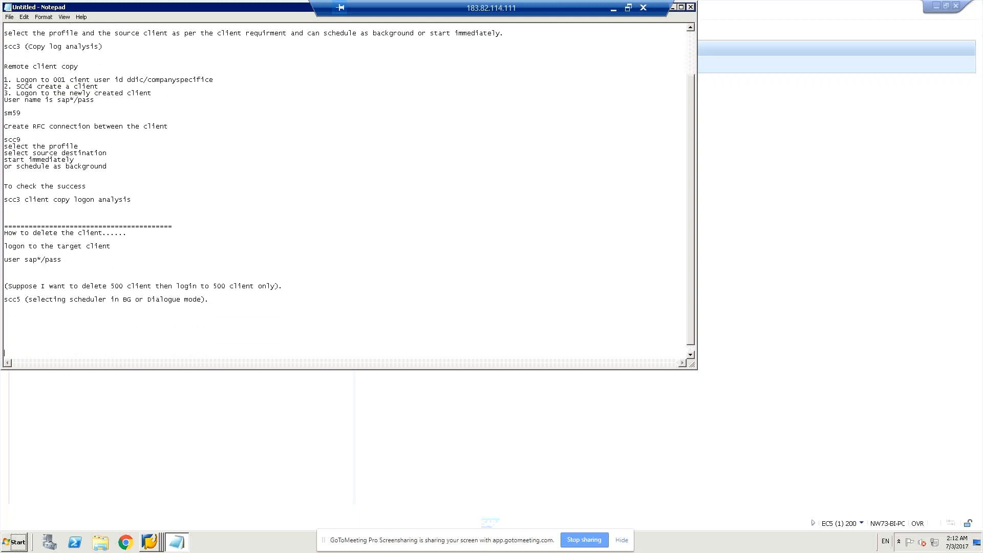
pyautogui.press('Return')
# - Write the heading "How to lock/unlock client" below the client deletion notes
pyautogui.write('Ho')
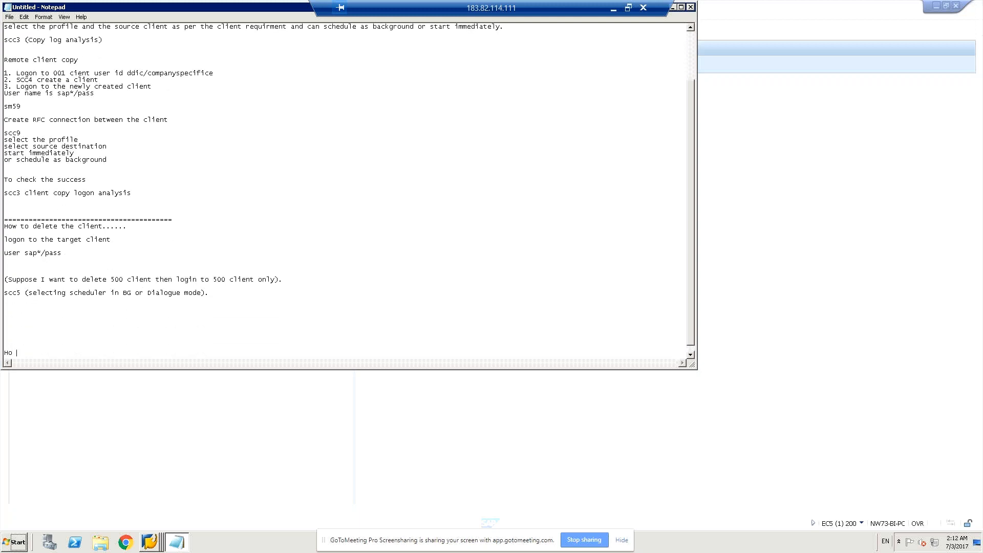
pyautogui.write('w to lock/unlock client')
pyautogui.press('Return')
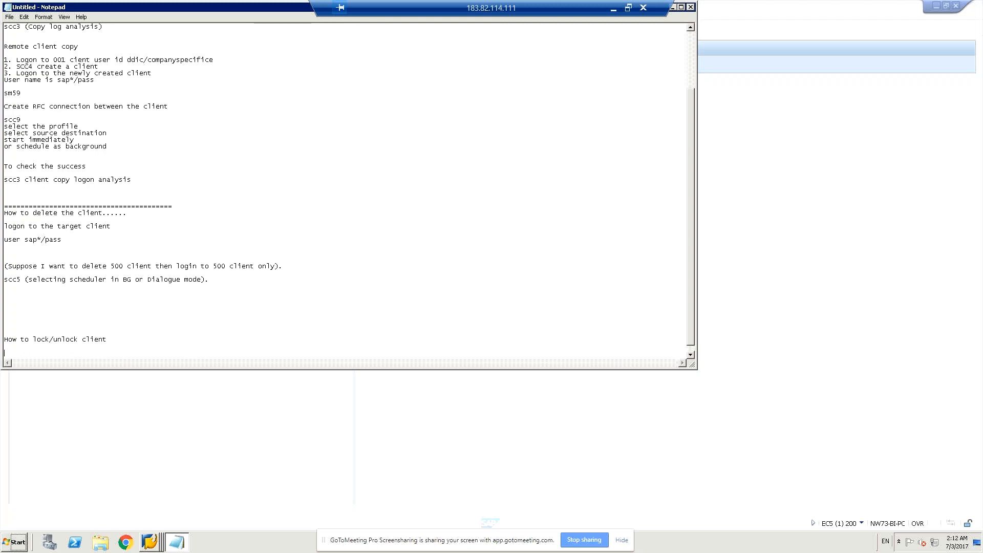
# - Add the line "se37" and start the following line with "Enter programe name"
pyautogui.write('se37')
pyautogui.press('Return')
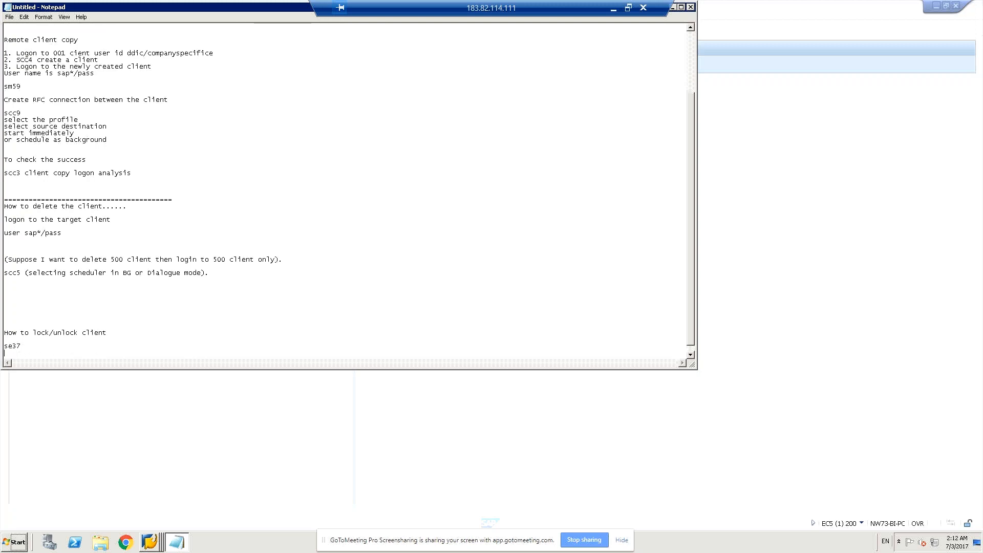
pyautogui.write('Entr')
pyautogui.press('BackSpace')
pyautogui.write('ter progrmant')
pyautogui.press('BackSpace')
pyautogui.write('ame name')
# - Switch to the SAP test result screen to check the spelling of the function module name
pyautogui.hotkey('alt', 'Tab')
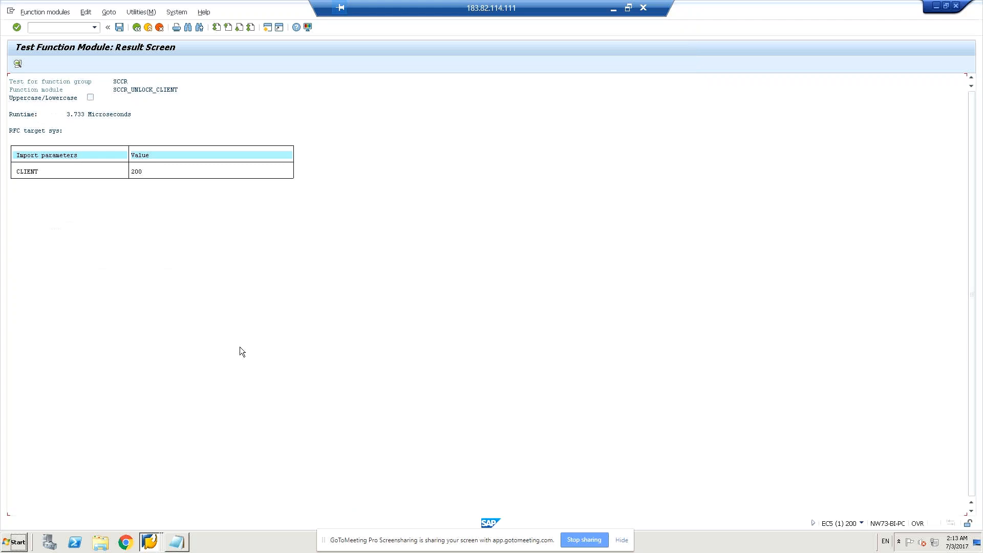
pyautogui.click(180, 90)
pyautogui.click(111, 91)
pyautogui.press('F10')
pyautogui.click(450, 188)
pyautogui.hotkey('alt', 'Tab')
pyautogui.hotkey('alt', 'Tab')
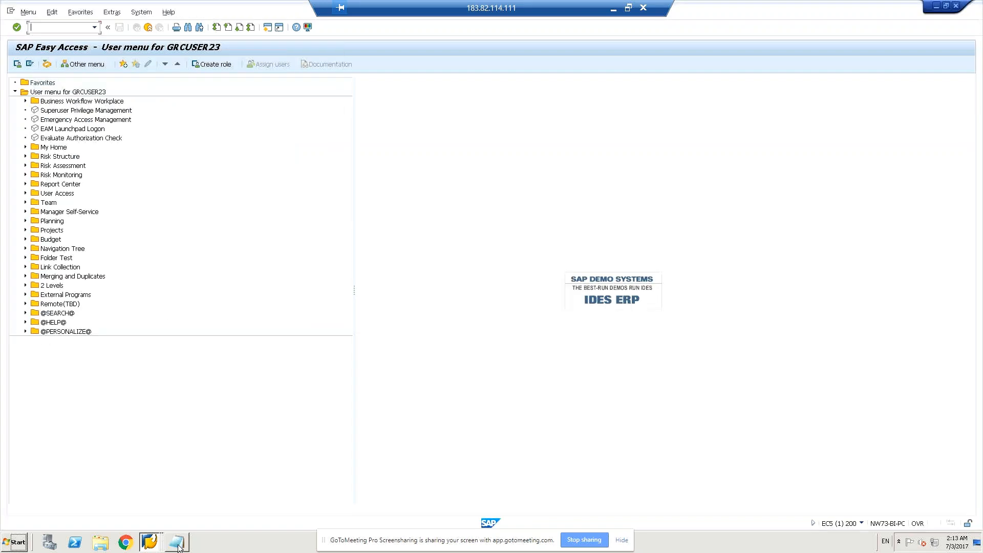
# - Return to Notepad and complete the "Enter programe name" line with sccr_lock_client
pyautogui.click(178, 545)
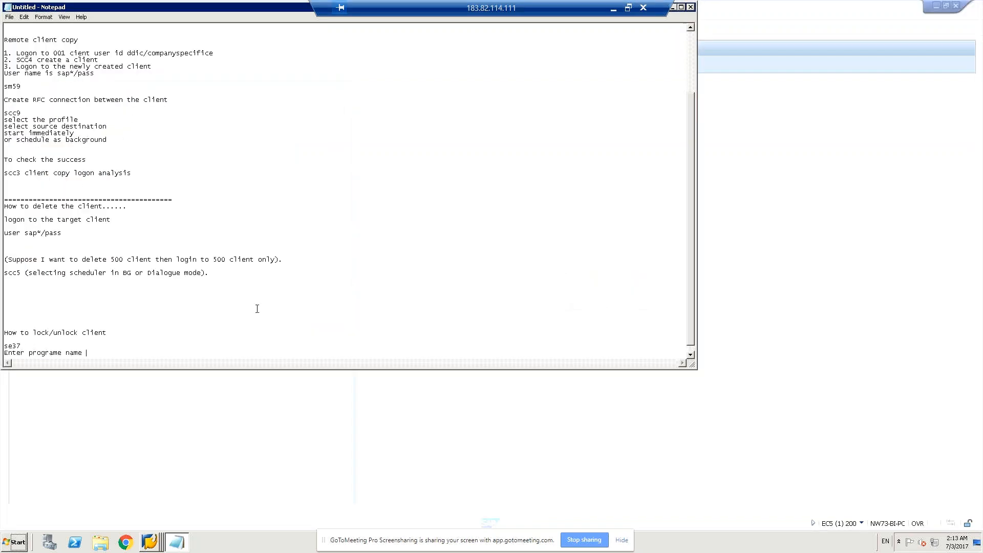
pyautogui.write('cc')
pyautogui.write('_')
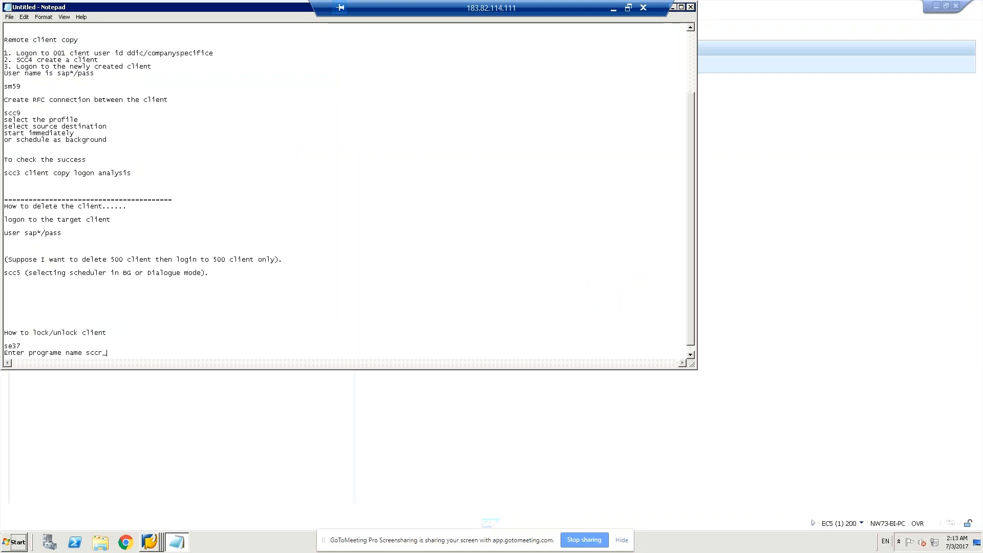
pyautogui.write('lock_clinet')
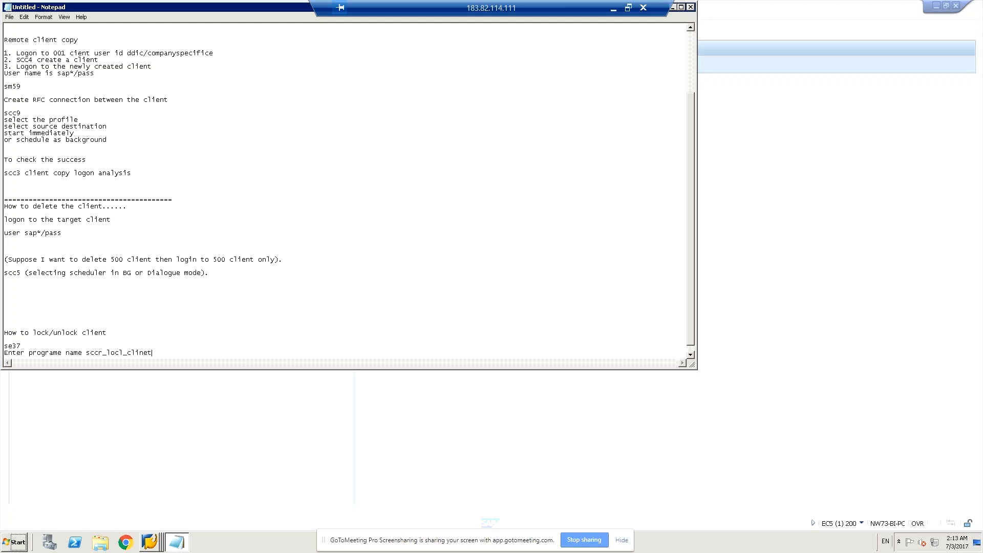
pyautogui.press('BackSpace')
pyautogui.press('BackSpace')
pyautogui.press('BackSpace')
pyautogui.write('ent')
pyautogui.press('Return')
pyautogui.write('logon')
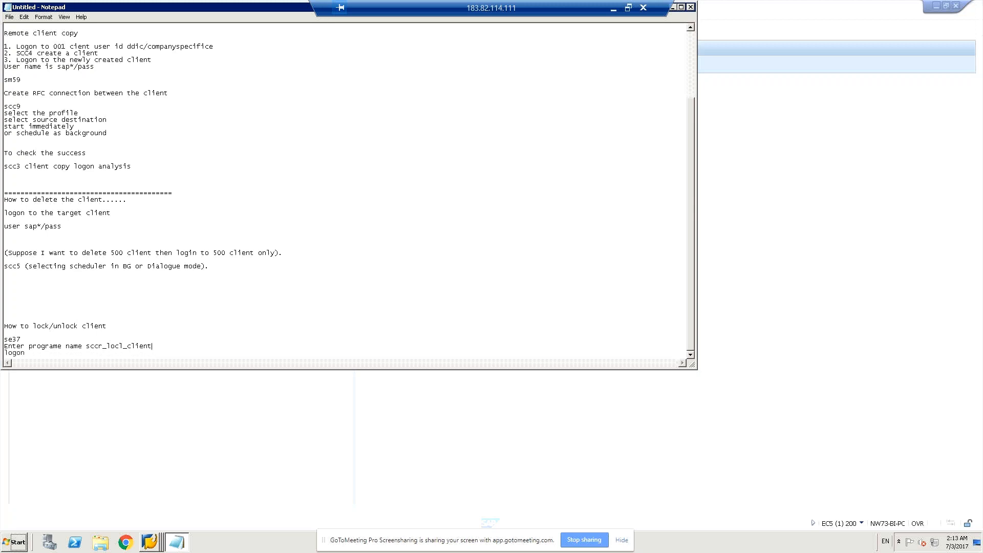
pyautogui.press('BackSpace')
pyautogui.press('BackSpace')
pyautogui.press('BackSpace')
pyautogui.press('BackSpace')
pyautogui.press('BackSpace')
pyautogui.write('ck_client')
pyautogui.press('Return')
# - Add the line "client on execution button" below the program name line
pyautogui.click(196, 388)
pyautogui.hotkey('alt', 'Tab')
pyautogui.scroll(-1, 77, 354)
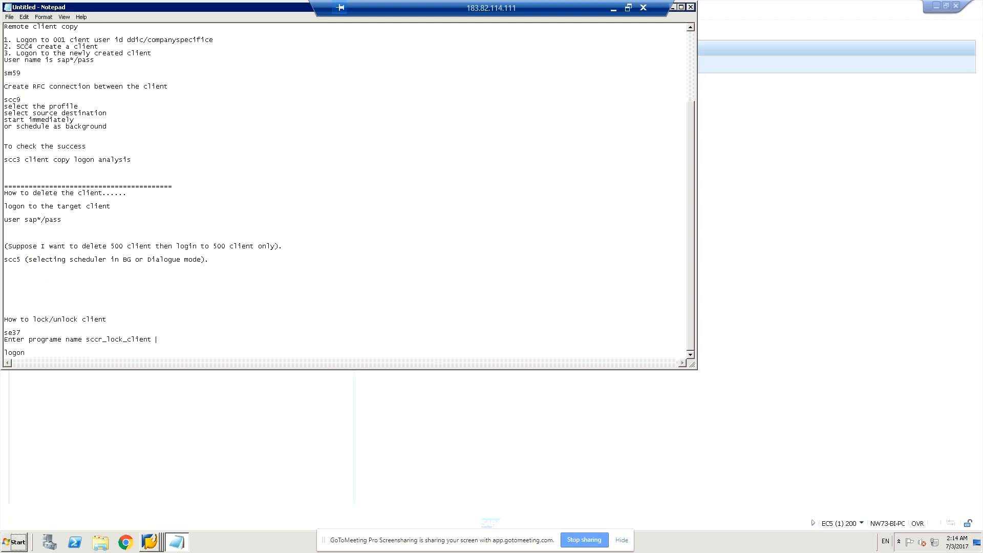
pyautogui.press('Return')
pyautogui.write('client on execution button')
pyautogui.press('Return')
# - Add the instruction "Now enter the client value" on the next line
pyautogui.write('Now enter the clie')
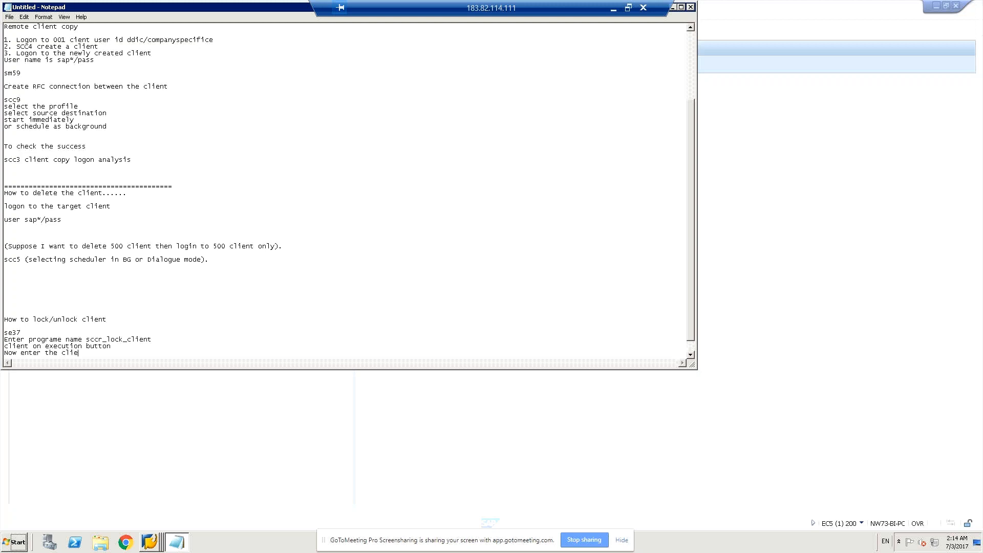
pyautogui.write('nt value')
pyautogui.press('Return')
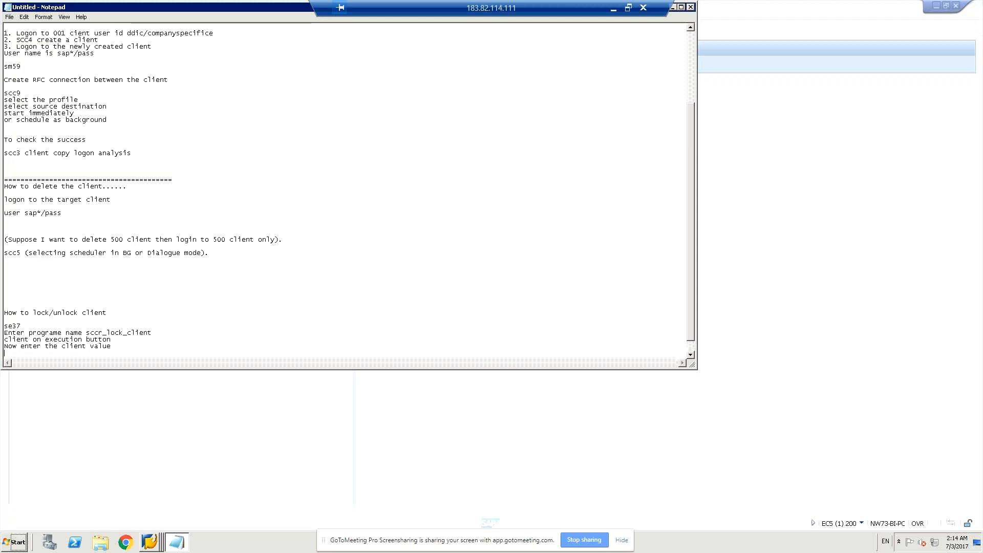
# - Add the example line "eg 200 300 etc" and the line "client on exection button" under the client value instruction
pyautogui.write('eg  200 300 etc')
pyautogui.press('Return')
pyautogui.write('client o')
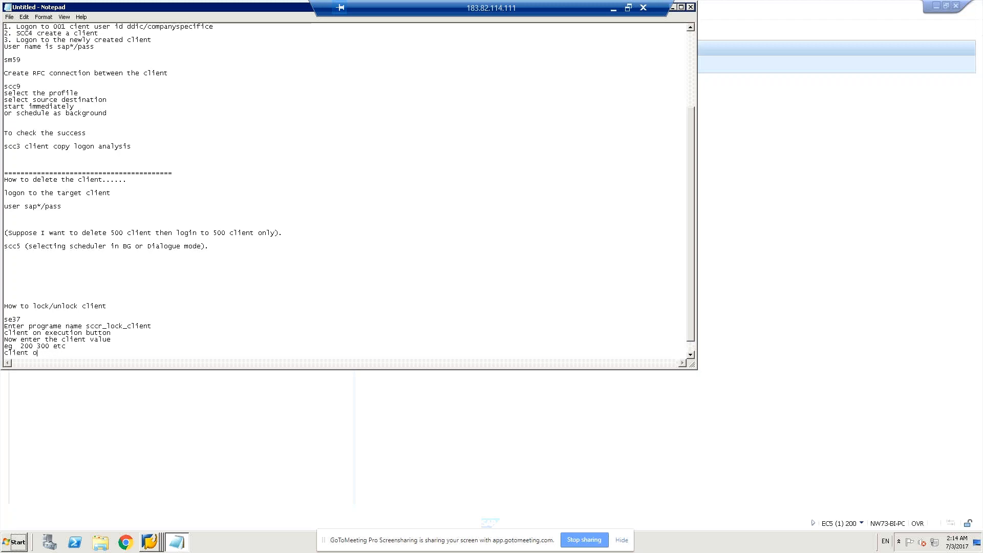
pyautogui.write('n exection')
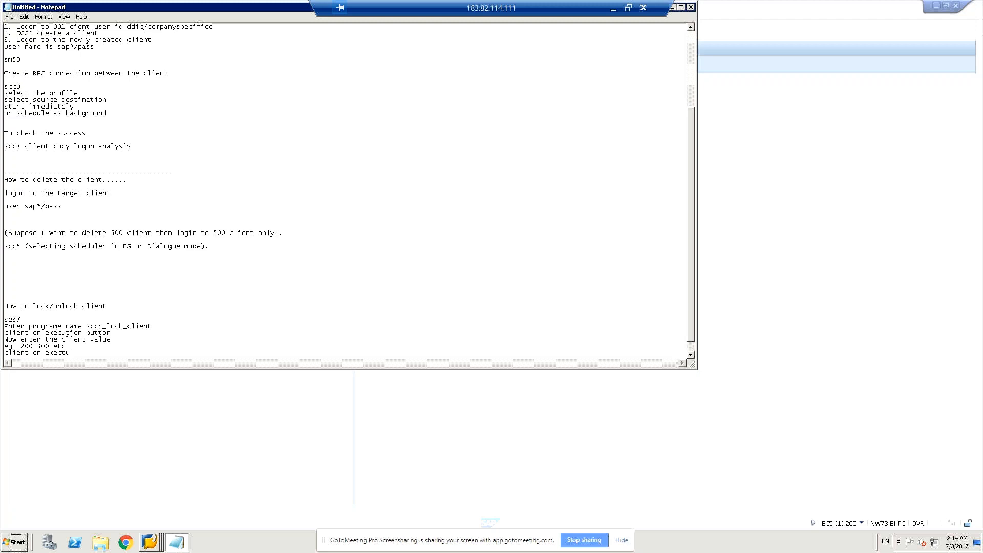
pyautogui.write(' button')
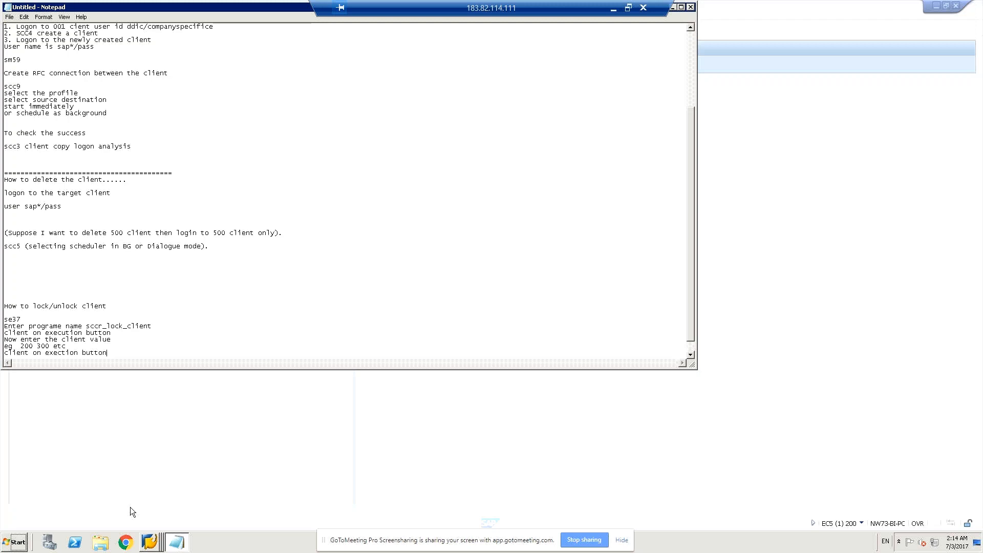
# - Add the heading "Unlocl" below the locking instructions, separated by blank lines
pyautogui.press('Return')
pyautogui.press('Return')
pyautogui.press('Return')
pyautogui.write('Unlocl')
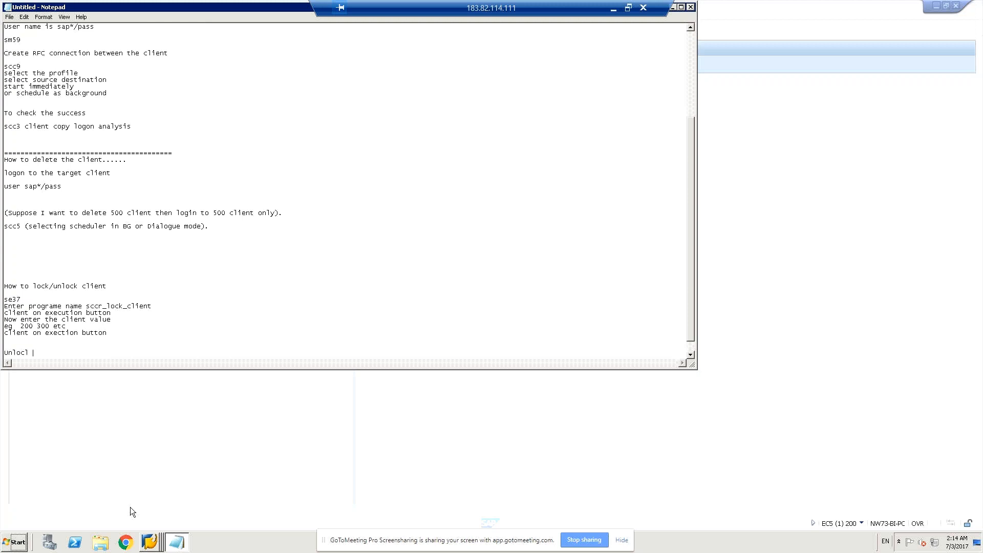
pyautogui.press('Return')
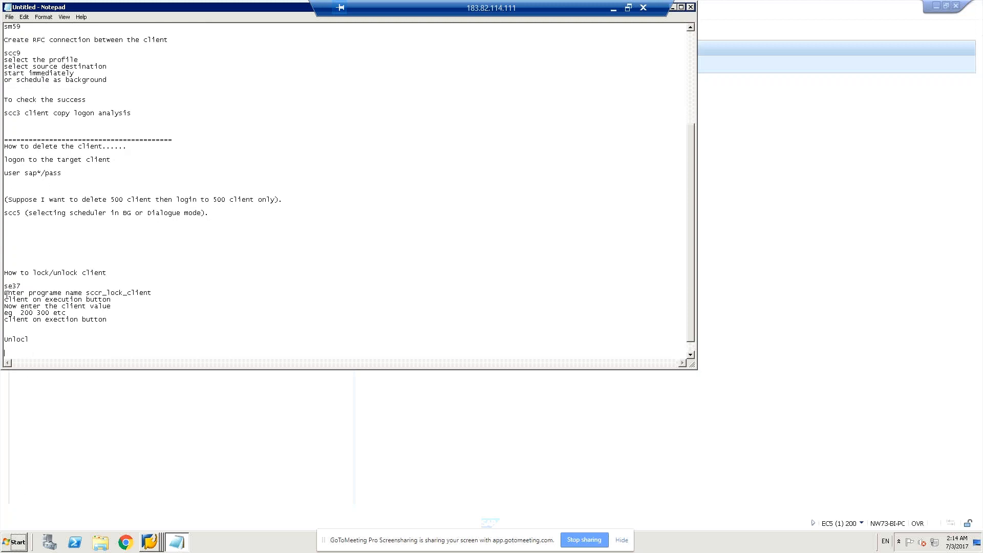
# - Copy the locking instructions from the program name line onward under the "Unlocl" heading and change the copied program name to sccr_unlock_client
pyautogui.moveTo(5, 293); pyautogui.dragTo(128, 323)
pyautogui.hotkey('ctrl', 'c')
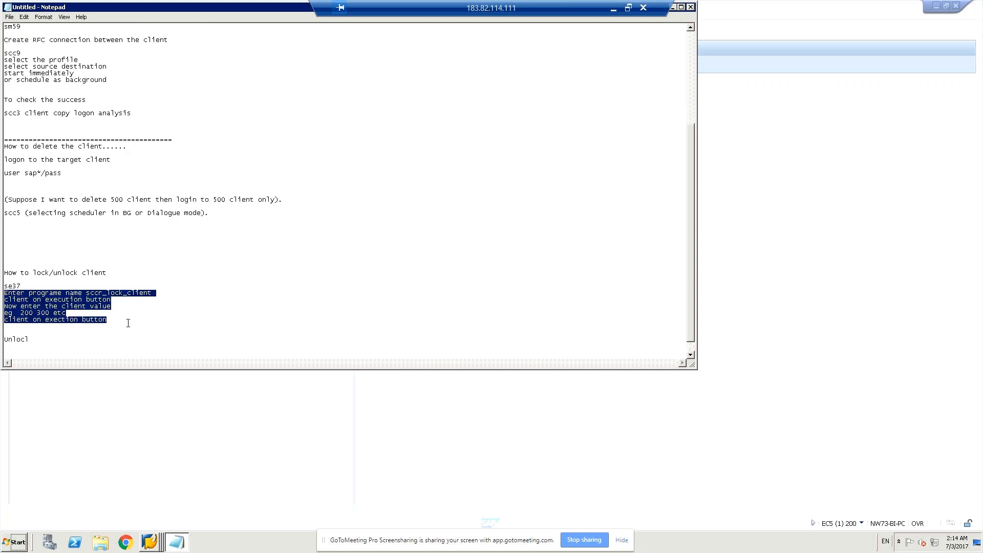
pyautogui.click(93, 345)
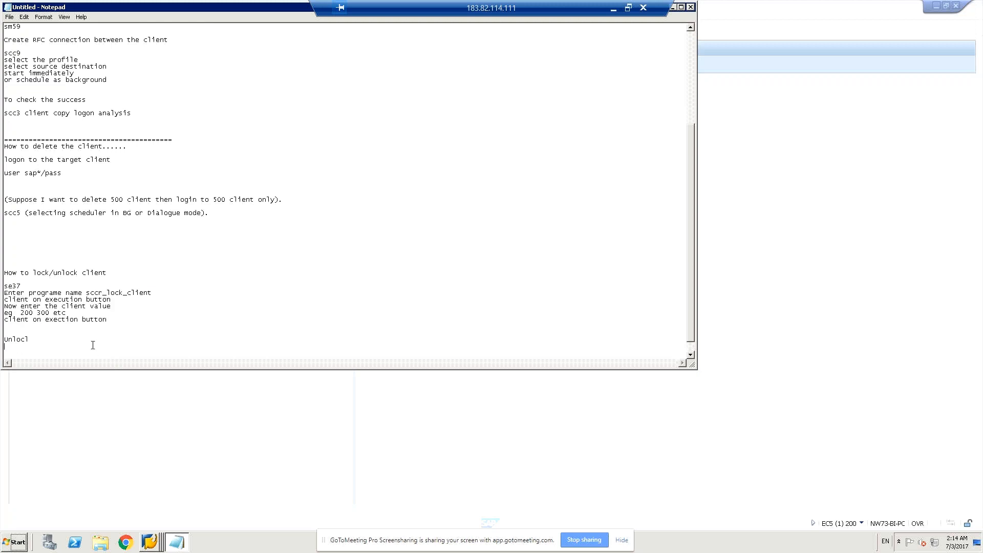
pyautogui.press('Return')
pyautogui.hotkey('ctrl', 'v')
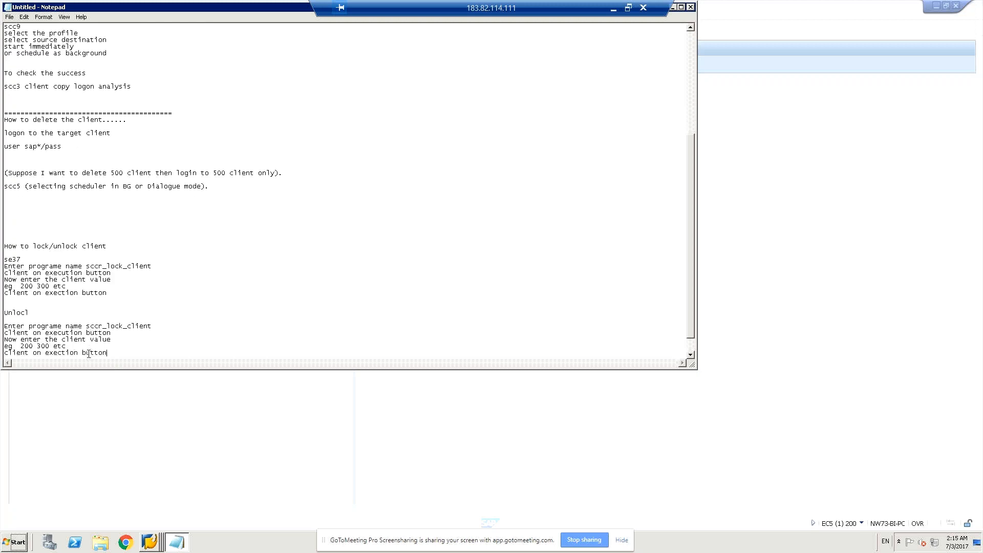
pyautogui.click(124, 326)
pyautogui.write('un')
# - Replace the leftover "logon" text below the unlock instructions with the heading "Client Admin TCodes", followed by a blank line
pyautogui.scroll(-1, 666, 288)
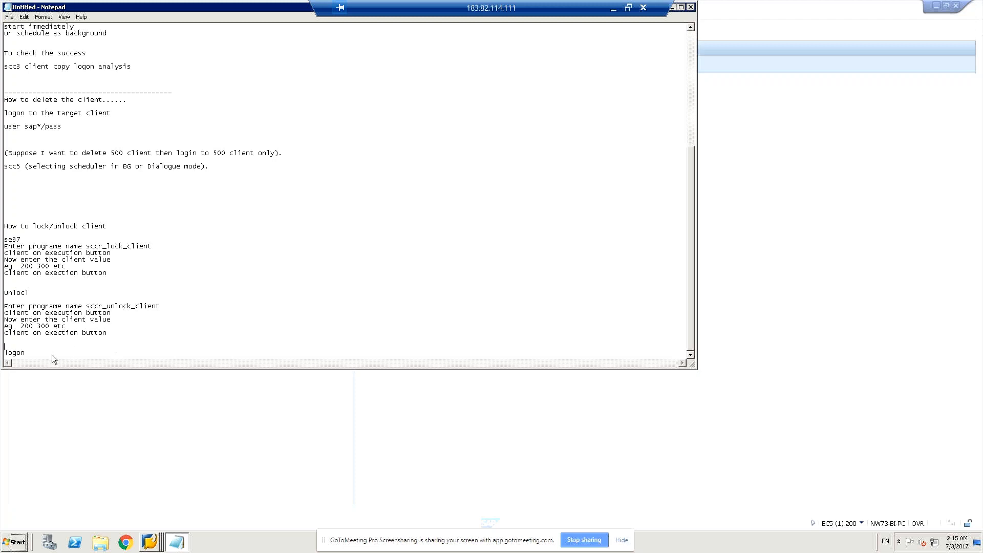
pyautogui.press('BackSpace')
pyautogui.press('BackSpace')
pyautogui.press('BackSpace')
pyautogui.press('BackSpace')
pyautogui.press('BackSpace')
pyautogui.write('cl')
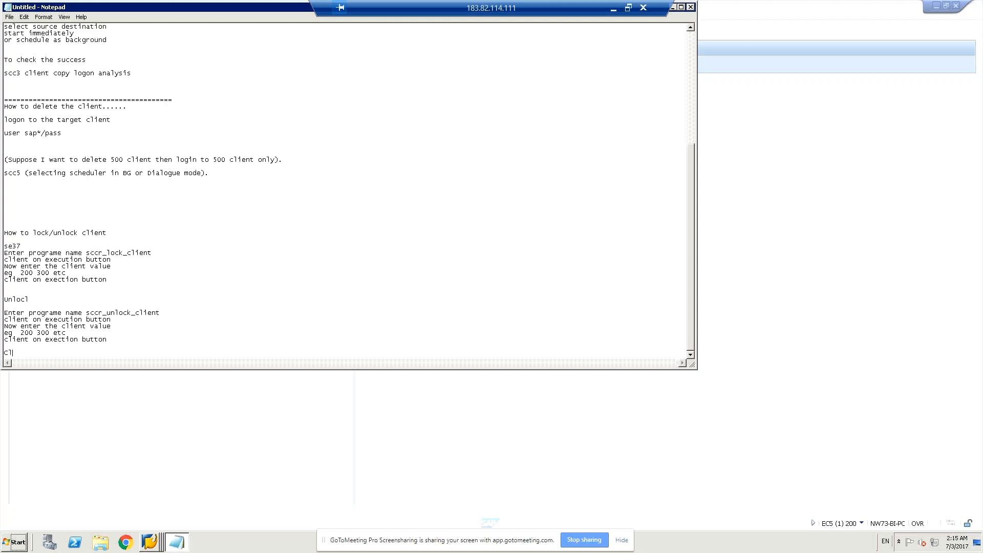
pyautogui.press('BackSpace')
pyautogui.press('BackSpace')
pyautogui.press('BackSpace')
pyautogui.write('ent Admin TCodes')
pyautogui.press('Return')
pyautogui.press('Return')
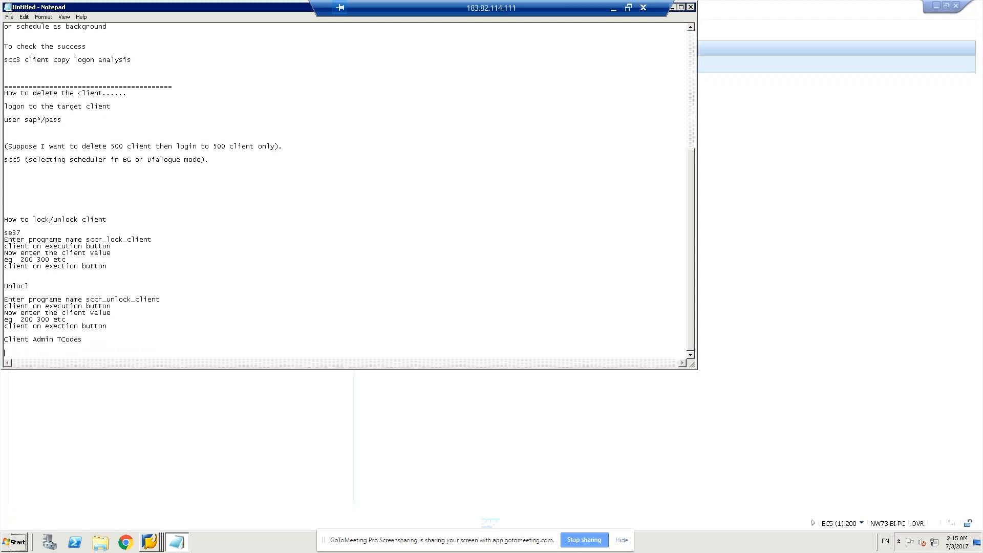
# - Start the transaction code list with the entry "scc1 Client copy by using transport request"
pyautogui.write('scc1')
pyautogui.write('Client copy by using transport requested')
pyautogui.press('BackSpace')
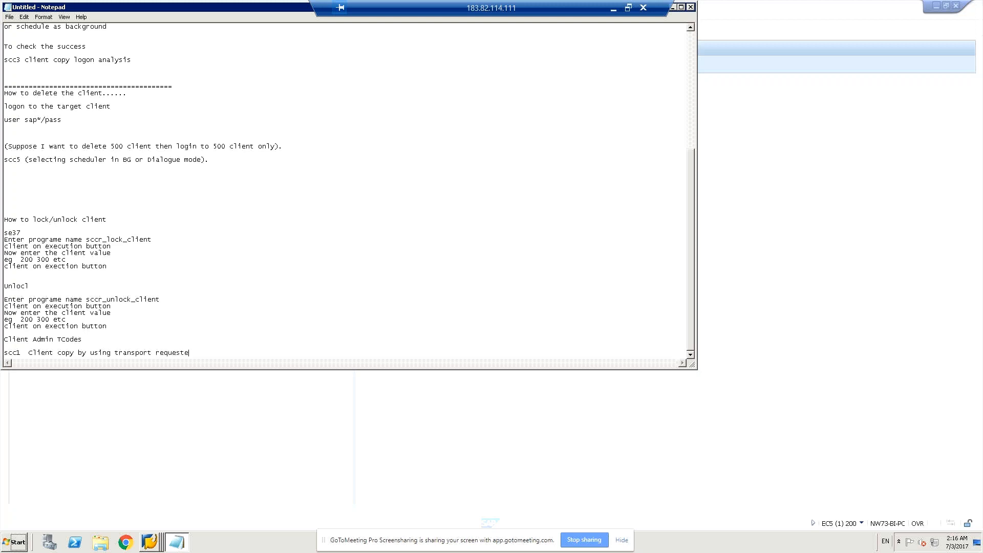
# - Append the note "( Not completed)" to the scc1 entry
pyautogui.write('( Noto')
pyautogui.press('BackSpace')
pyautogui.press('BackSpace')
pyautogui.write('completed)')
pyautogui.press('Return')
# - Add the list entry "scc3 Client copy log analysis done" below scc1
pyautogui.write('sc')
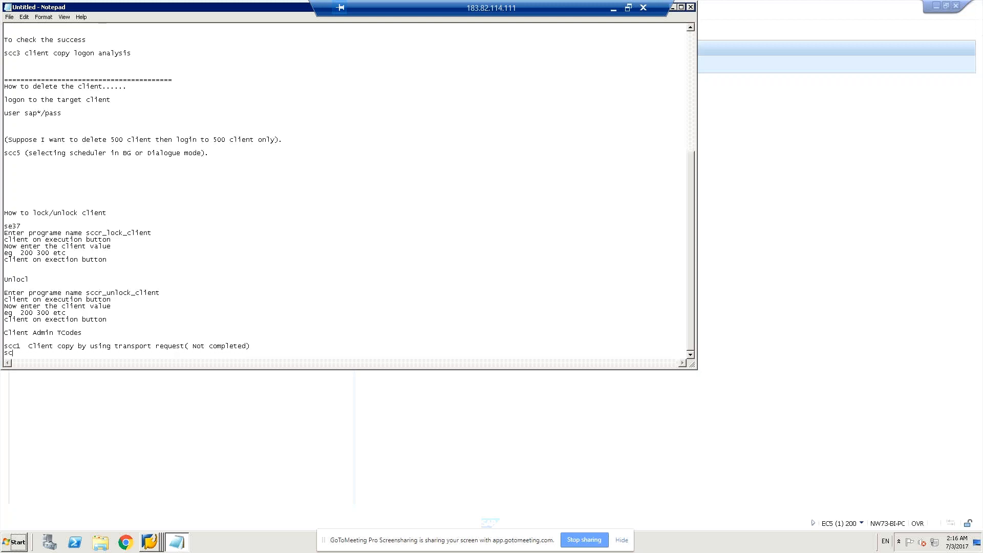
pyautogui.write('c3')
pyautogui.write('Client opy')
pyautogui.press('BackSpace')
pyautogui.press('BackSpace')
pyautogui.press('BackSpace')
pyautogui.press('BackSpace')
pyautogui.write('copy log analysis done')
pyautogui.press('Return')
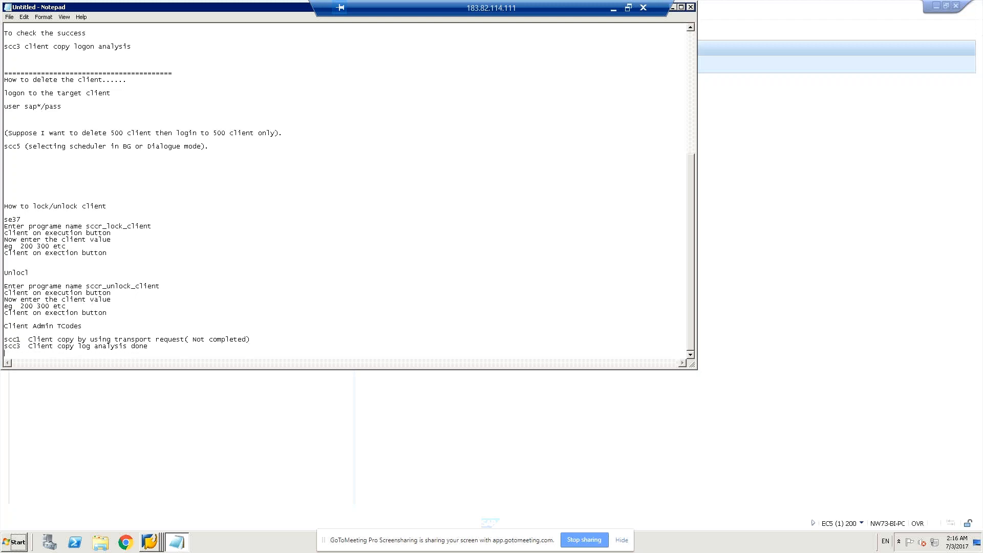
# - Add the list entry "scc4 Client creation ....done" below scc3
pyautogui.write('scc4  Client creation ....done')
pyautogui.press('Return')
# - Add the list entry "scc5 Client deletion......done" below scc4
pyautogui.write('scc')
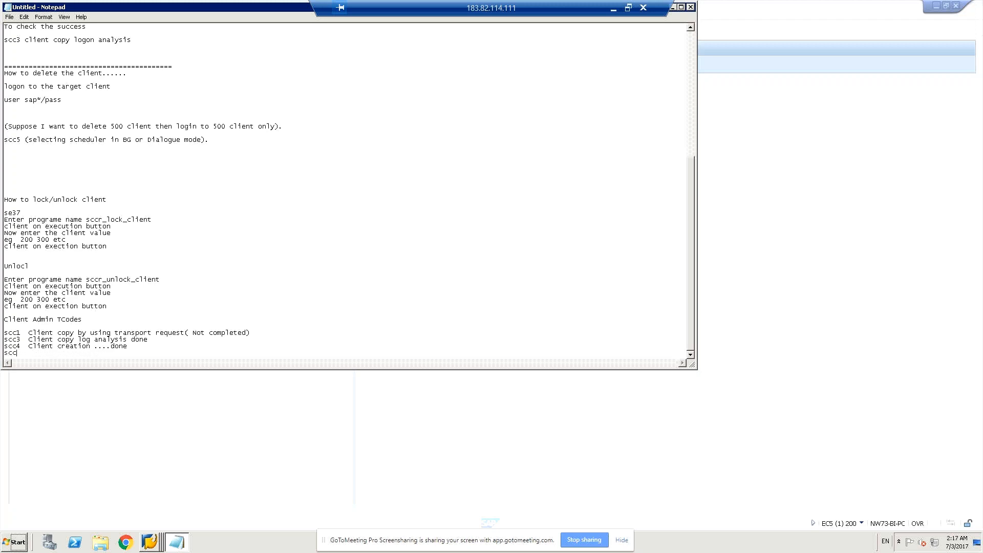
pyautogui.write('4')
pyautogui.press('BackSpace')
pyautogui.write('5  cl')
pyautogui.press('BackSpace')
pyautogui.write('Client deletion......done')
pyautogui.press('Return')
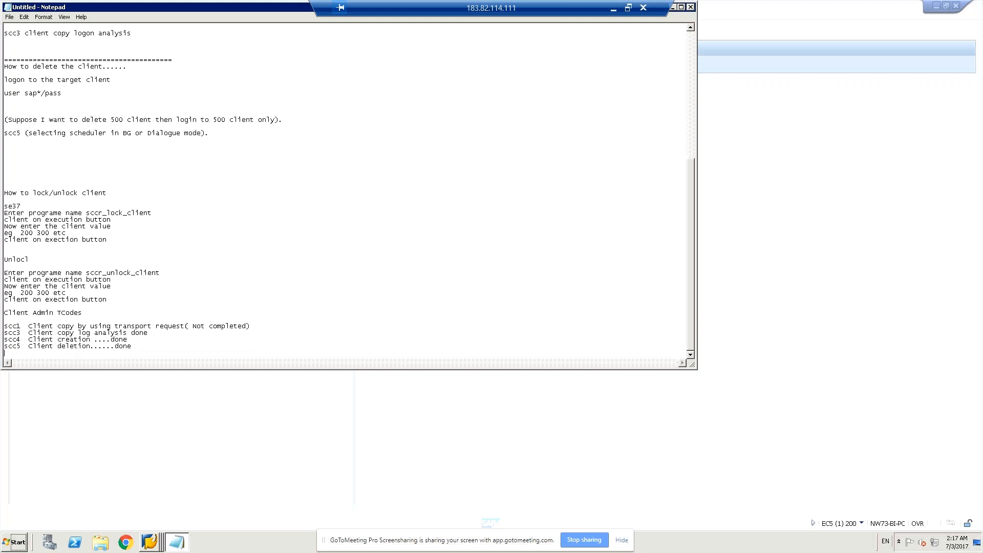
# - Add the list entry "scc7 client import (Not completed)" below scc5
pyautogui.write('ssc')
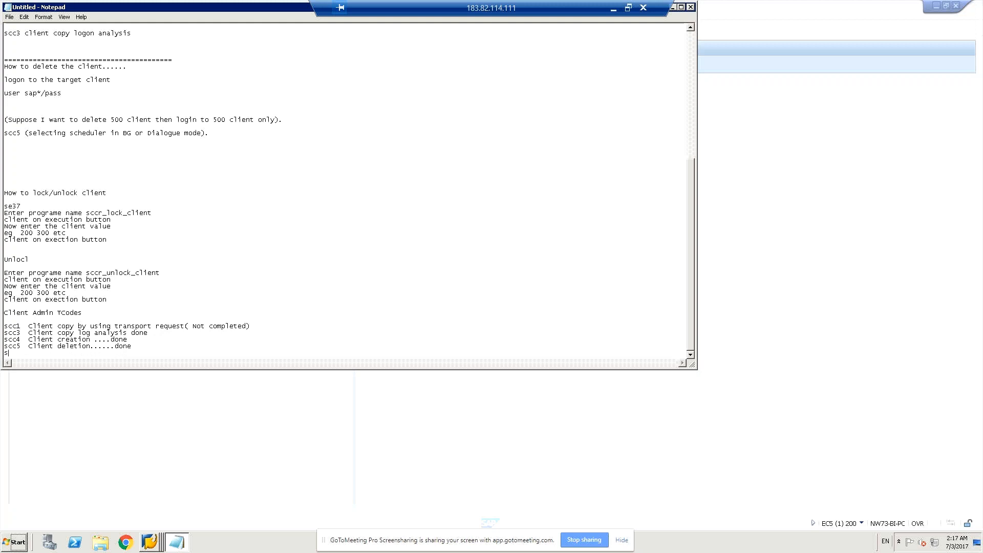
pyautogui.press('BackSpace')
pyautogui.press('BackSpace')
pyautogui.write('cc7   client import (No')
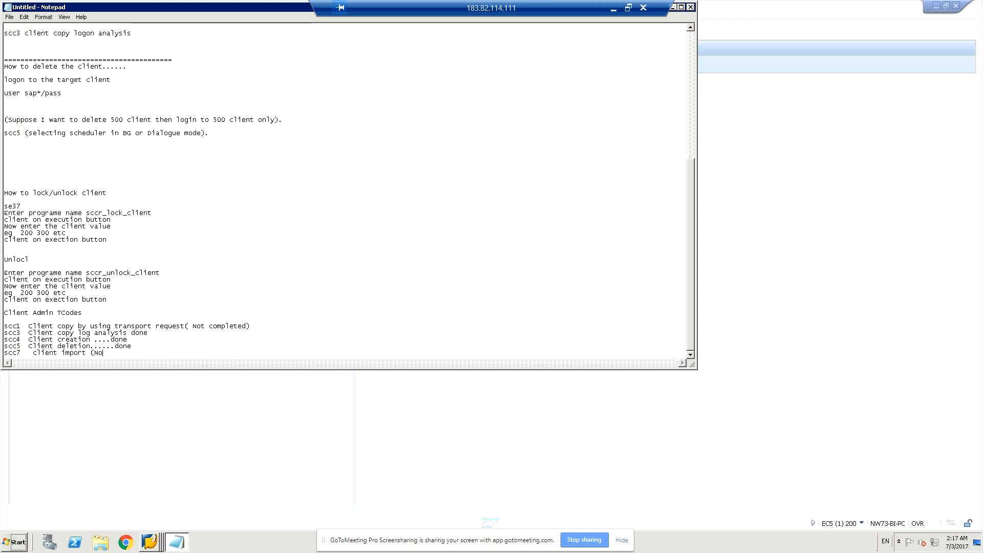
pyautogui.write('t completed)')
pyautogui.press('Return')
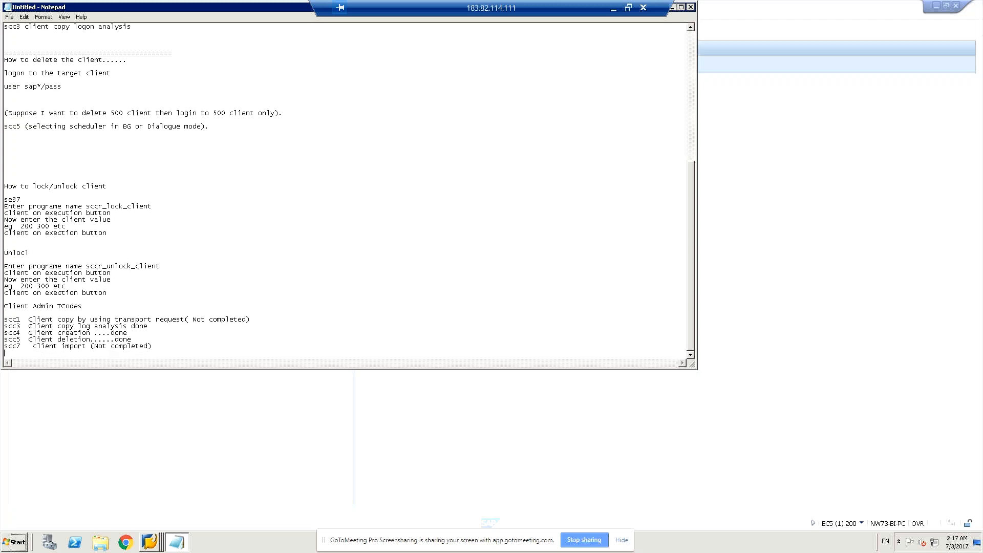
# - Add the list entry "scc8 client export not completed." below scc7
pyautogui.write('ss')
pyautogui.press('BackSpace')
pyautogui.write('cc8   client export not completed')
pyautogui.write('.')
pyautogui.press('Return')
# - Add the list entry "scc9 Remote client copy .....done" below scc8
pyautogui.write('a')
pyautogui.press('BackSpace')
pyautogui.write('scc9 client update')
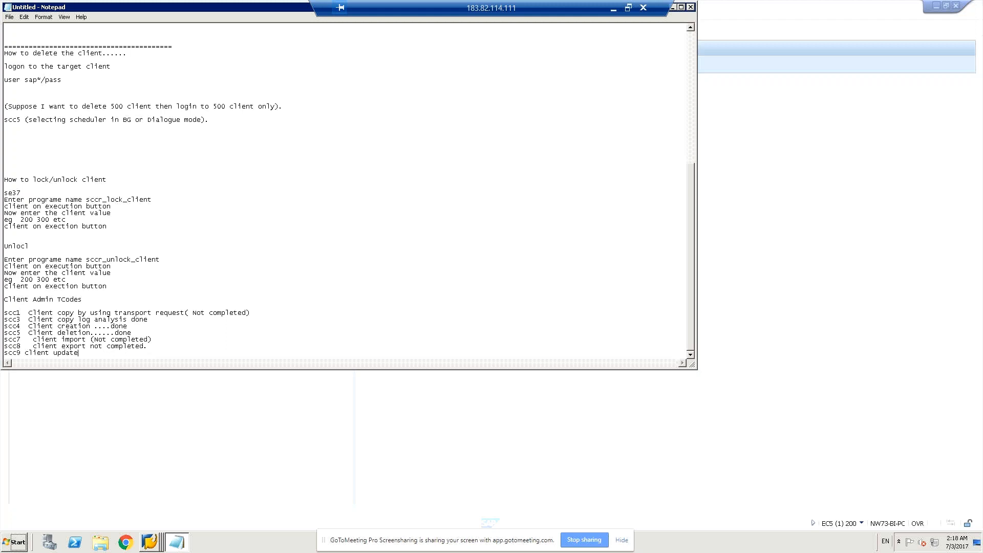
pyautogui.press('BackSpace')
pyautogui.press('BackSpace')
pyautogui.press('BackSpace')
pyautogui.press('BackSpace')
pyautogui.press('BackSpace')
pyautogui.press('BackSpace')
pyautogui.press('BackSpace')
pyautogui.press('BackSpace')
pyautogui.press('BackSpace')
pyautogui.press('BackSpace')
pyautogui.write('Remote client copy')
pyautogui.write('.....done')
pyautogui.press('Return')
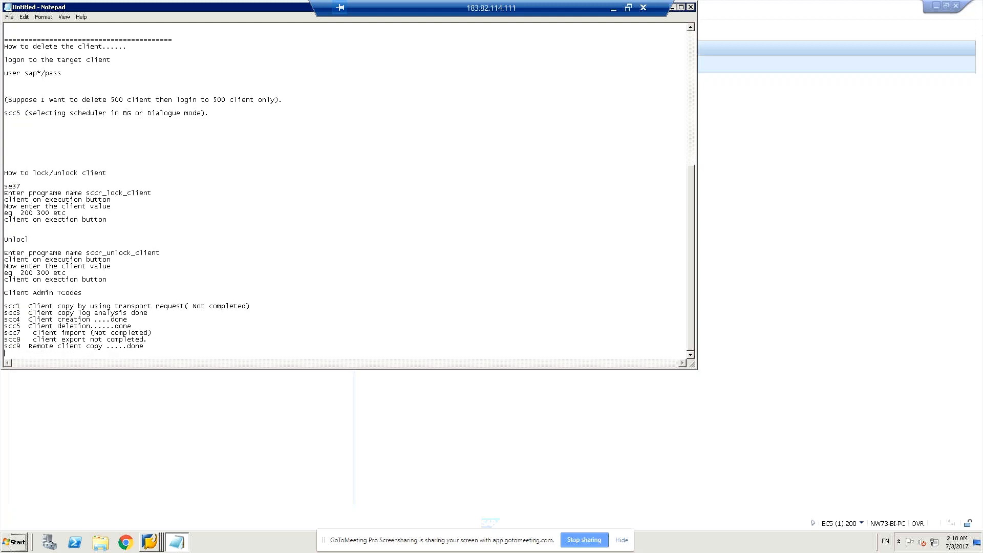
# - Add the list entry "sccl local client copy" below scc9
pyautogui.write('sccl local client copy')
pyautogui.press('Return')
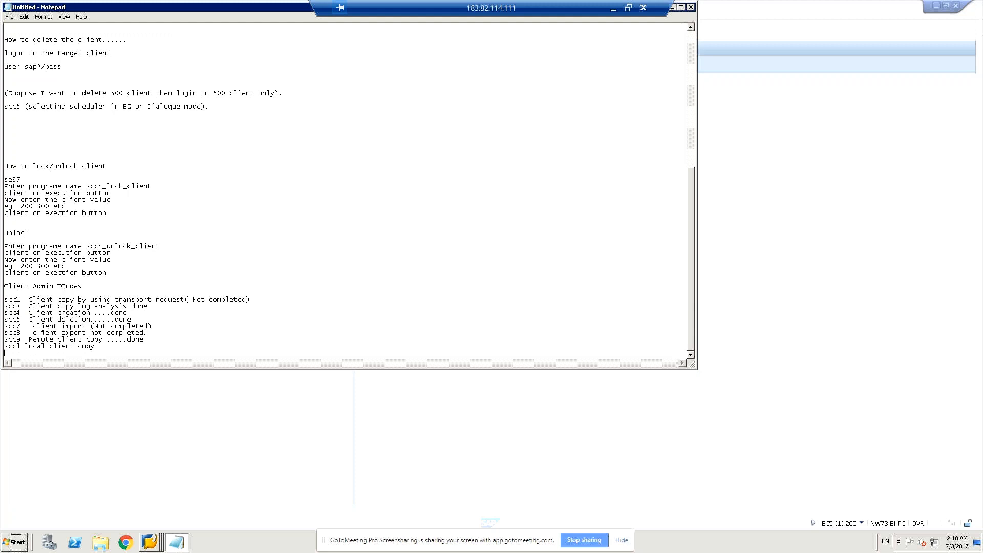
# - Add the list entry "sa37 to lock/unlock client ....done" below sccl
pyautogui.write('sa37  to lock/unlock client ....done')
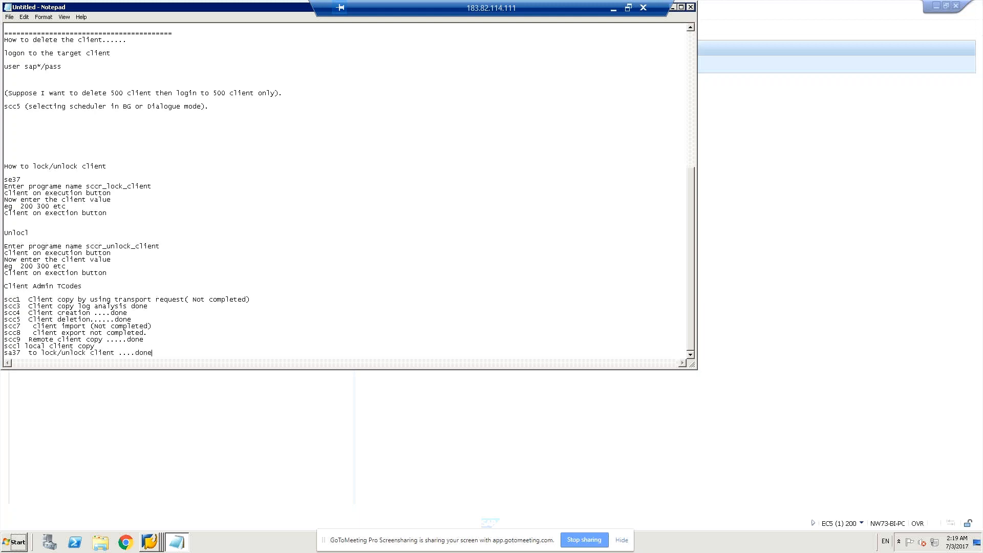